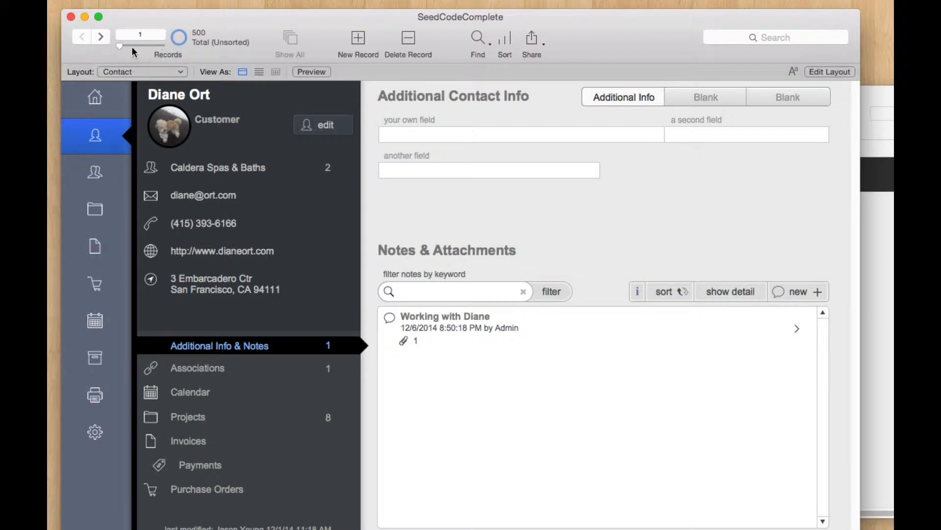
Step: Jump to contact record 500 and bring the names window forward beside it
{"action": "left_click_drag", "start_coordinate": [152, 46], "coordinate": [167, 46]}
{"action": "left_click", "coordinate": [877, 177]}
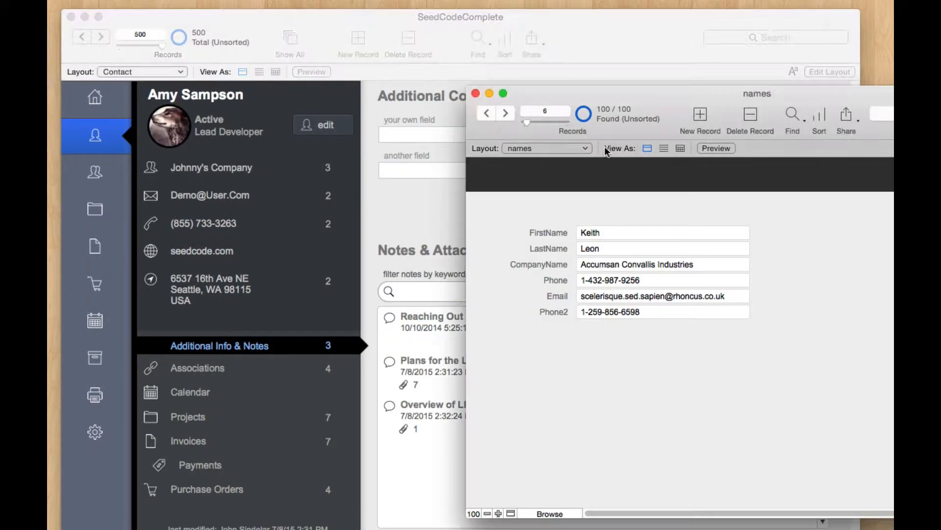
{"action": "left_click_drag", "start_coordinate": [681, 115], "coordinate": [694, 114]}
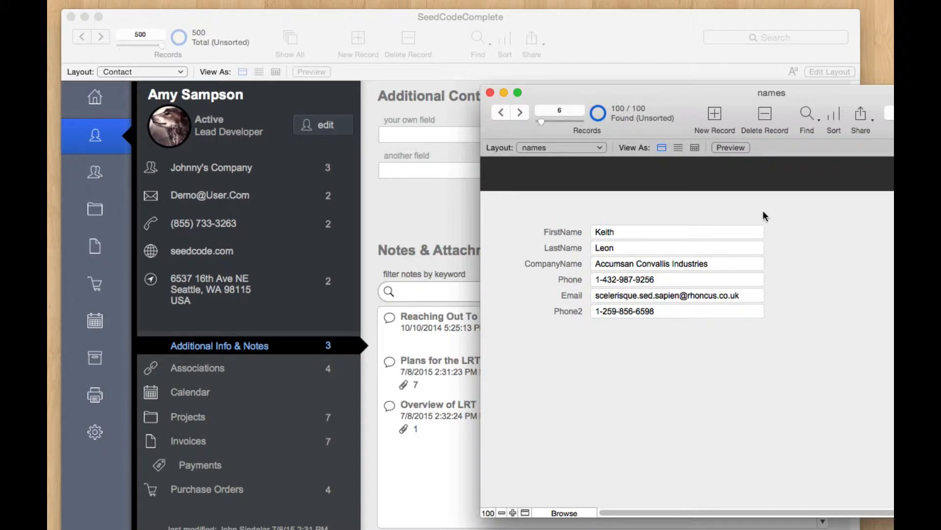
Step: Inspect the names file's FirstName, LastName and Phone2 fields, then reposition the window
{"action": "left_click", "coordinate": [747, 232]}
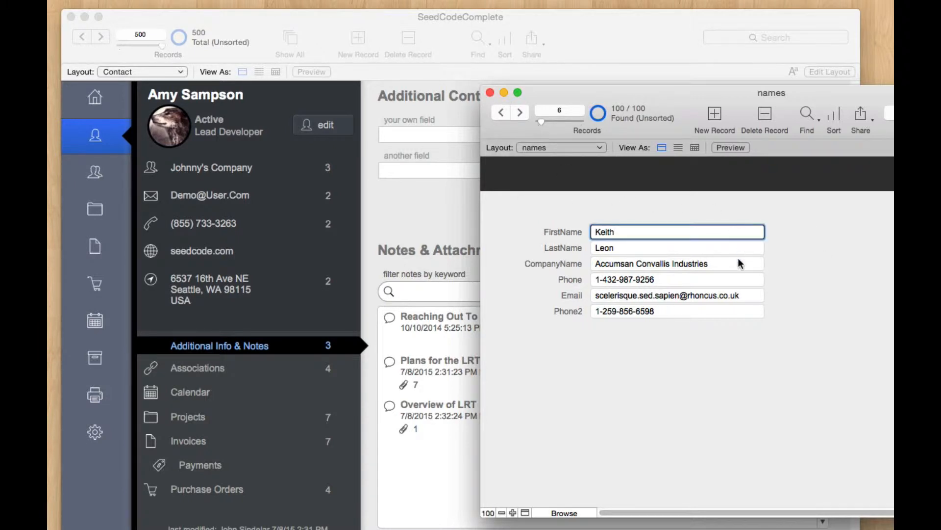
{"action": "left_click", "coordinate": [727, 248]}
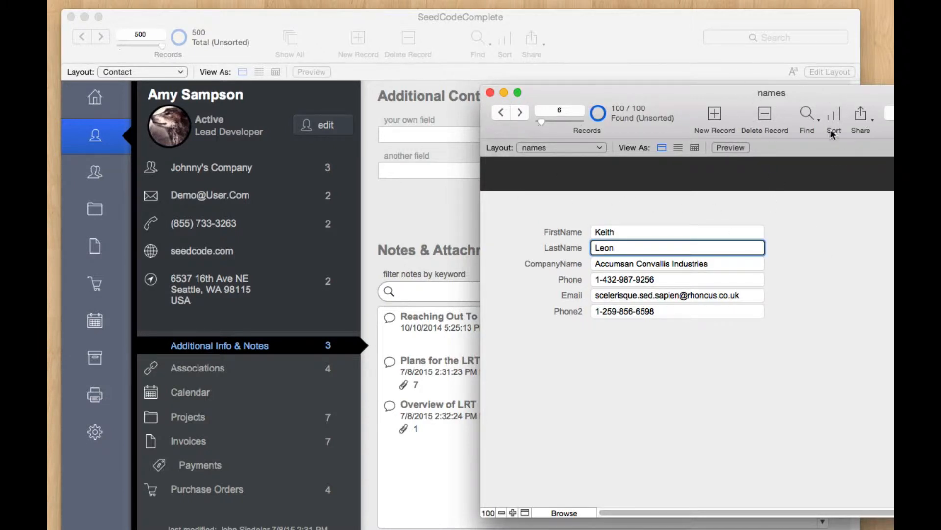
{"action": "left_click", "coordinate": [739, 337]}
{"action": "left_click", "coordinate": [715, 316]}
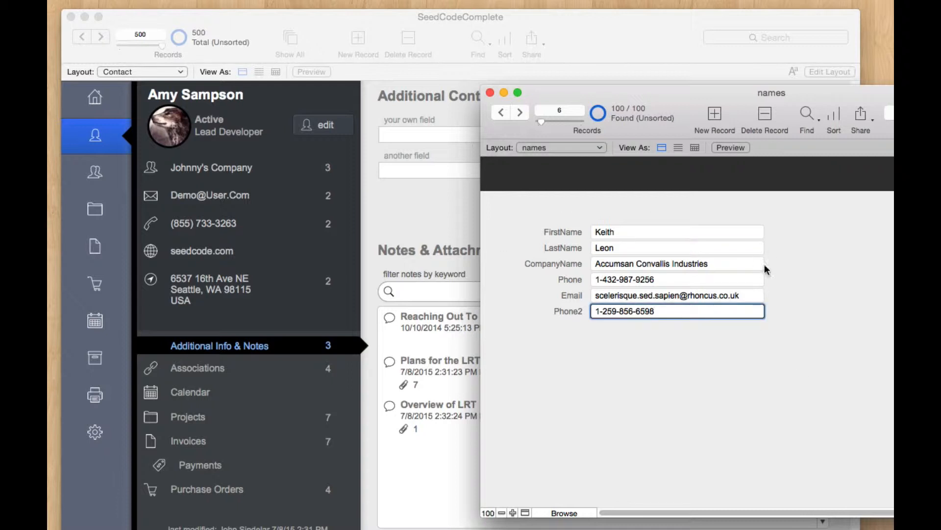
{"action": "left_click", "coordinate": [849, 404]}
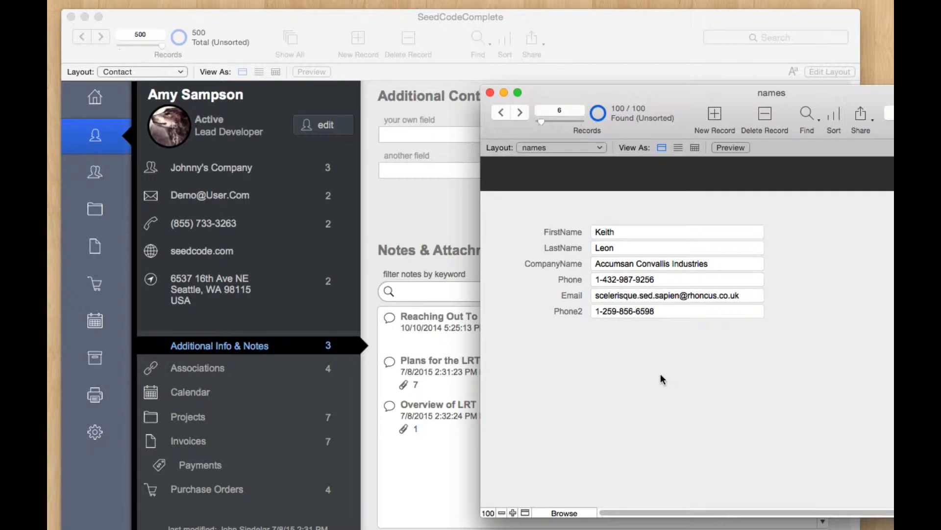
{"action": "left_click_drag", "start_coordinate": [655, 94], "coordinate": [633, 86]}
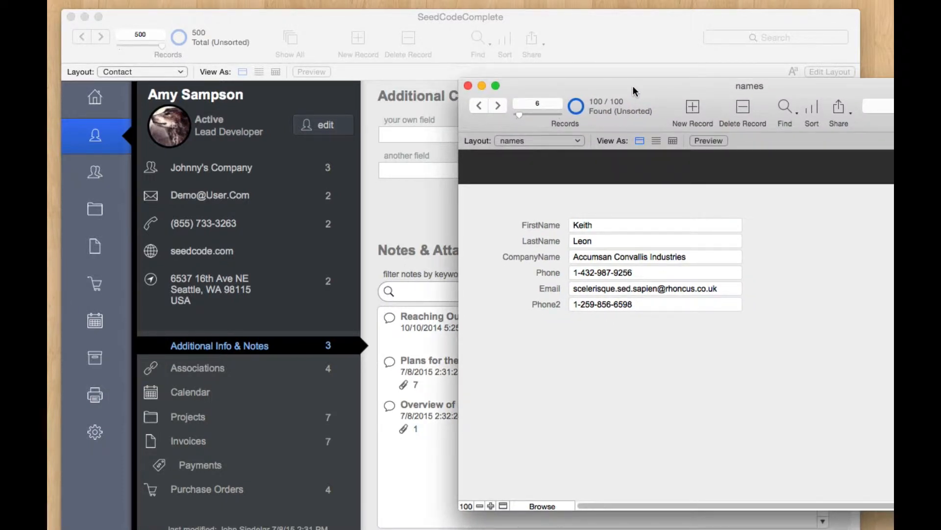
Step: Show all of the SeedCodeComplete contact's phone numbers and open the contact for editing
{"action": "left_click", "coordinate": [640, 28]}
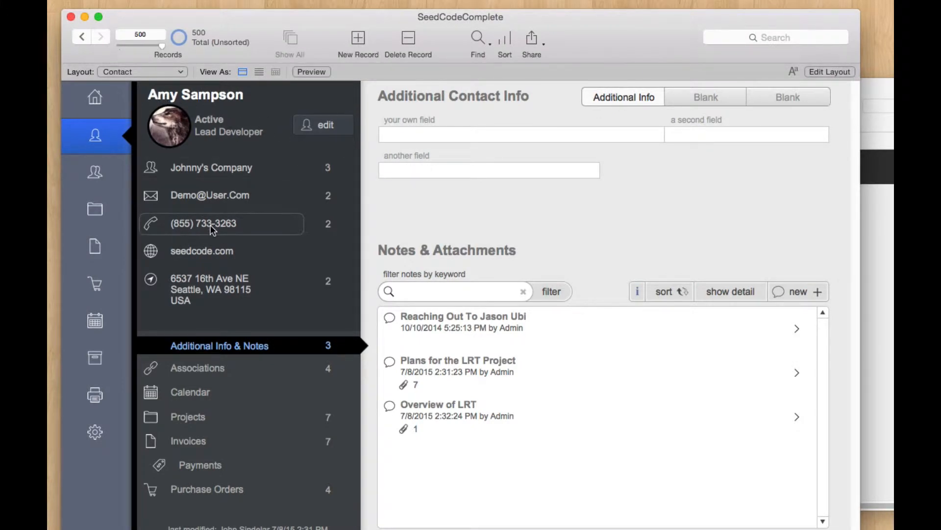
{"action": "left_click", "coordinate": [328, 224]}
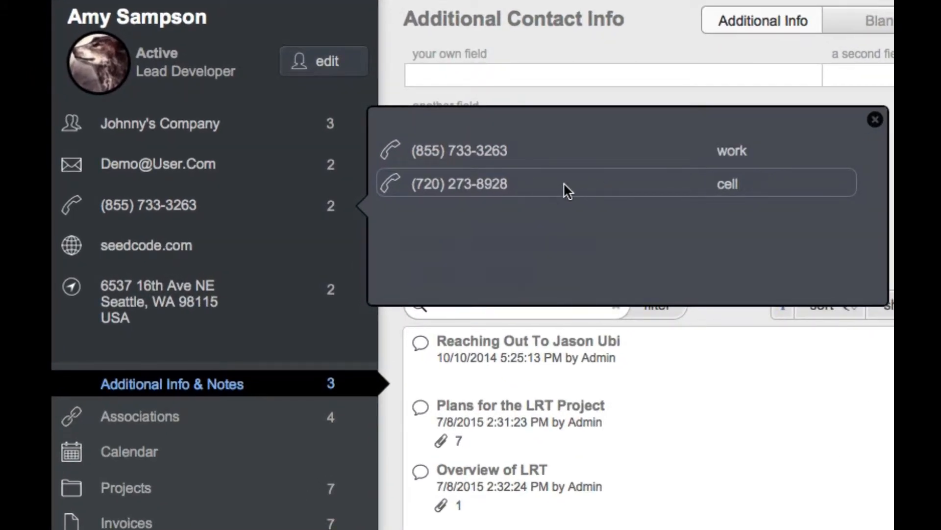
{"action": "left_click", "coordinate": [333, 66]}
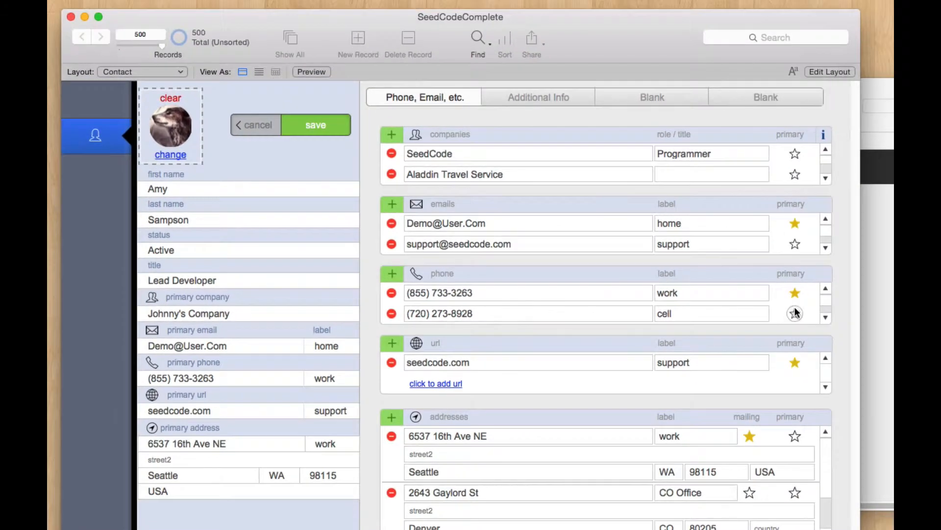
Step: Toggle the primary phone between the cell and work numbers, then cancel the edits
{"action": "left_click", "coordinate": [796, 313]}
{"action": "left_click", "coordinate": [730, 316]}
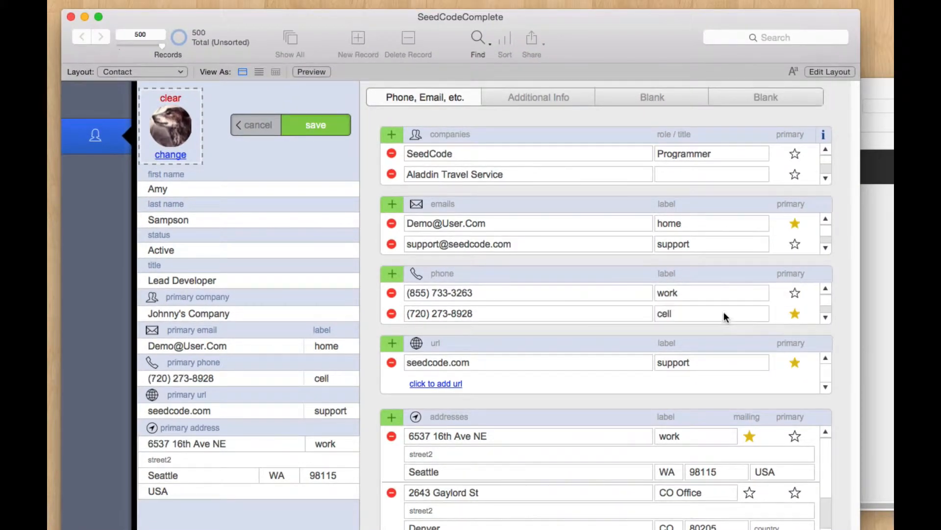
{"action": "left_click", "coordinate": [795, 292]}
{"action": "left_click", "coordinate": [746, 296]}
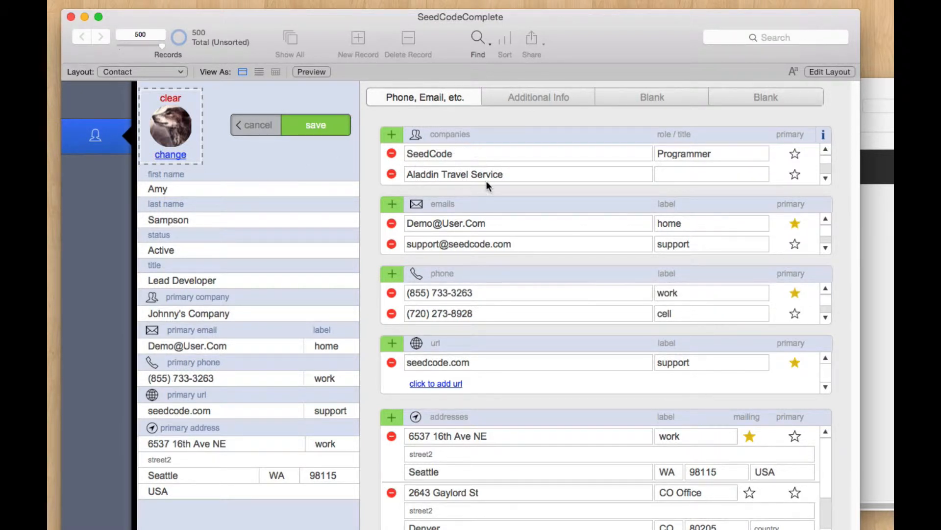
{"action": "left_click", "coordinate": [260, 125]}
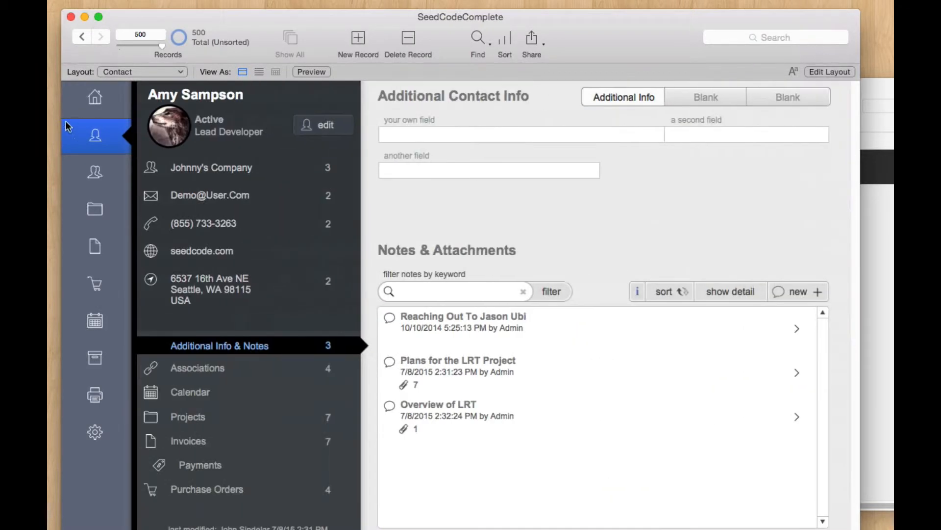
Step: Browse back through earlier company records, return to Contacts, and open Manage Database with Cmd-Shift-D
{"action": "left_click", "coordinate": [103, 173]}
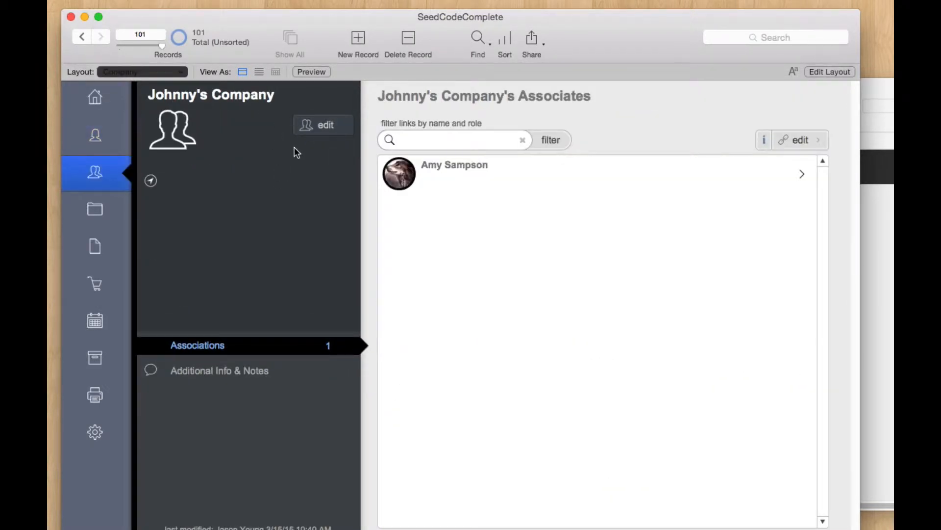
{"action": "left_click", "coordinate": [84, 36]}
{"action": "left_click", "coordinate": [84, 35]}
{"action": "left_click", "coordinate": [83, 35]}
{"action": "left_click", "coordinate": [83, 35]}
{"action": "left_click", "coordinate": [83, 35]}
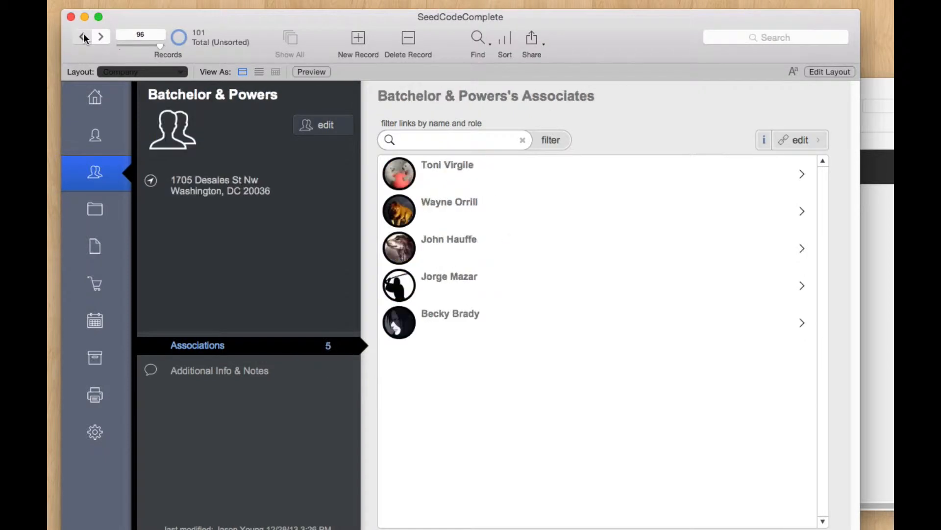
{"action": "left_click", "coordinate": [83, 36]}
{"action": "left_click", "coordinate": [84, 37]}
{"action": "left_click", "coordinate": [101, 130]}
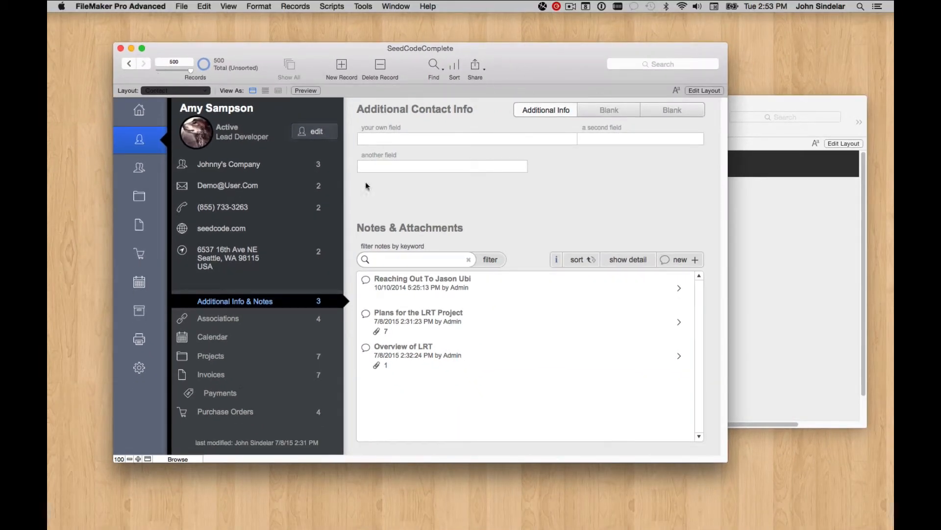
{"action": "key", "text": "super+shift+d"}
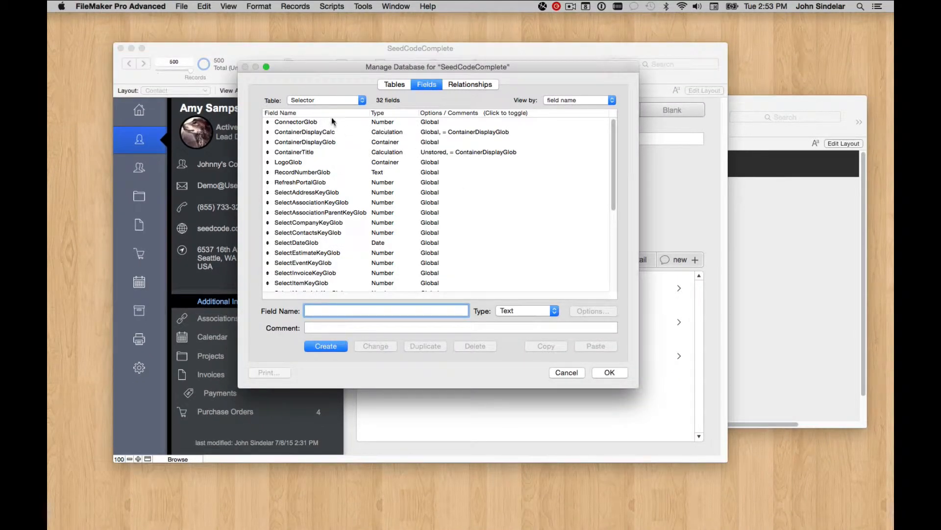
Step: Close Manage Database without changes and show the SeedCodeModel window
{"action": "left_click", "coordinate": [393, 84]}
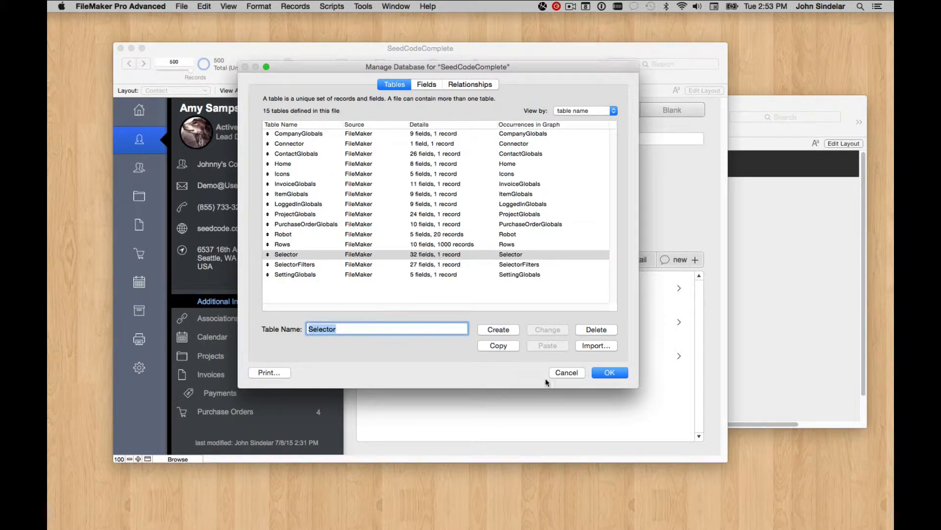
{"action": "left_click", "coordinate": [568, 373]}
{"action": "left_click", "coordinate": [399, 6]}
{"action": "mouse_move", "coordinate": [424, 28]}
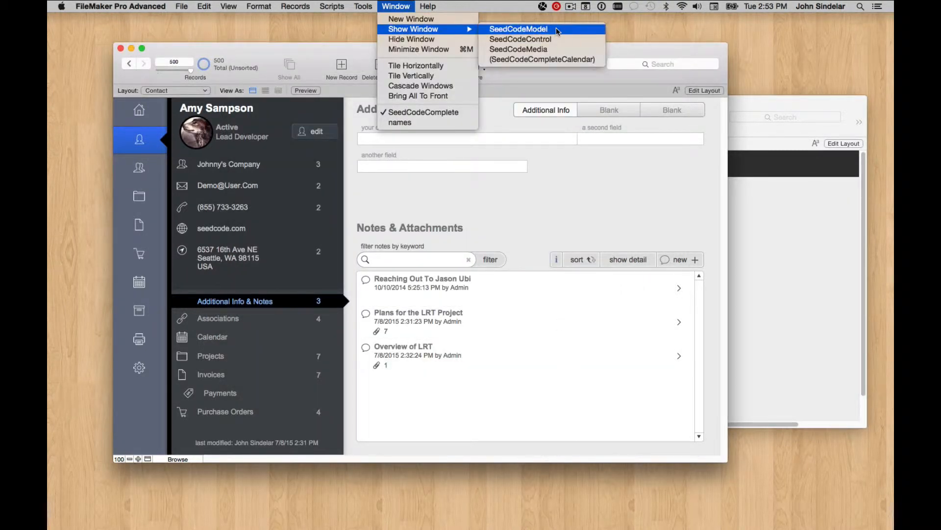
{"action": "left_click", "coordinate": [544, 28]}
Step: Move SeedCodeModel aside and bring SeedCodeComplete, then the names window, to the front
{"action": "left_click_drag", "start_coordinate": [384, 27], "coordinate": [486, 29]}
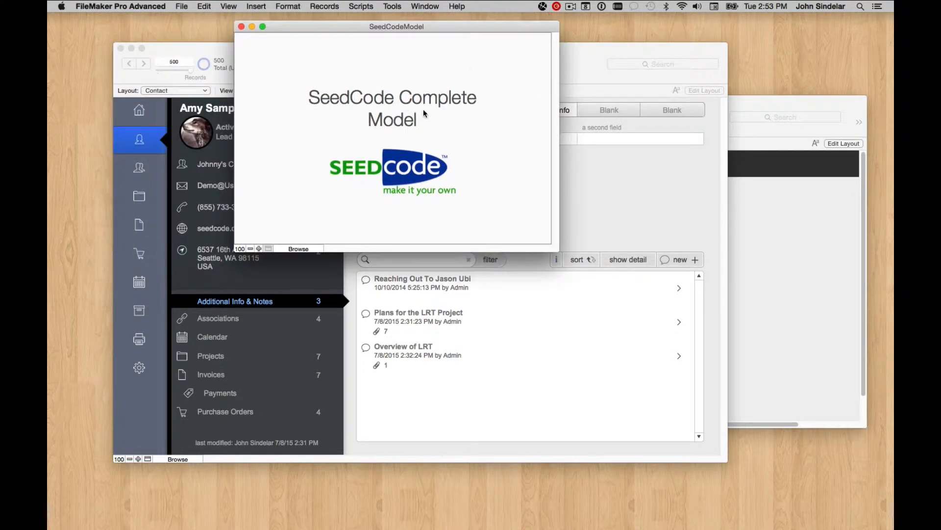
{"action": "left_click", "coordinate": [638, 219]}
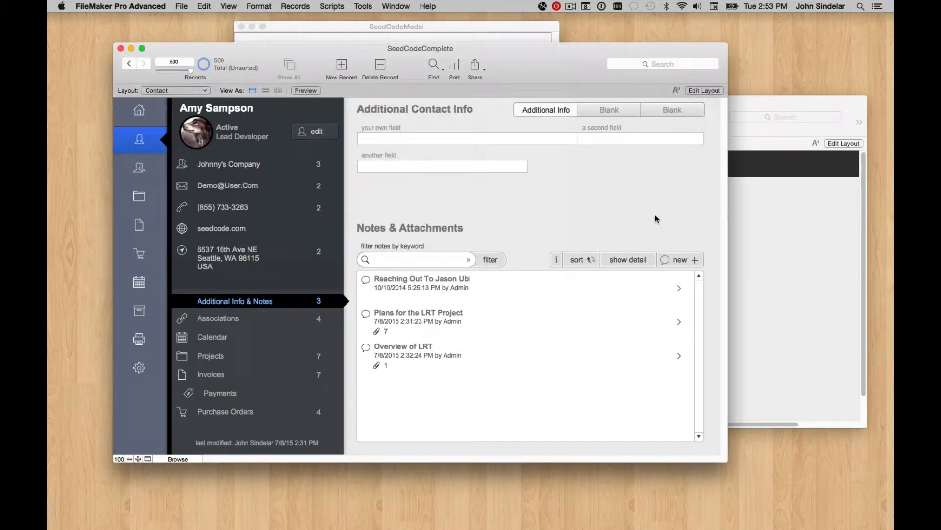
{"action": "left_click", "coordinate": [746, 260]}
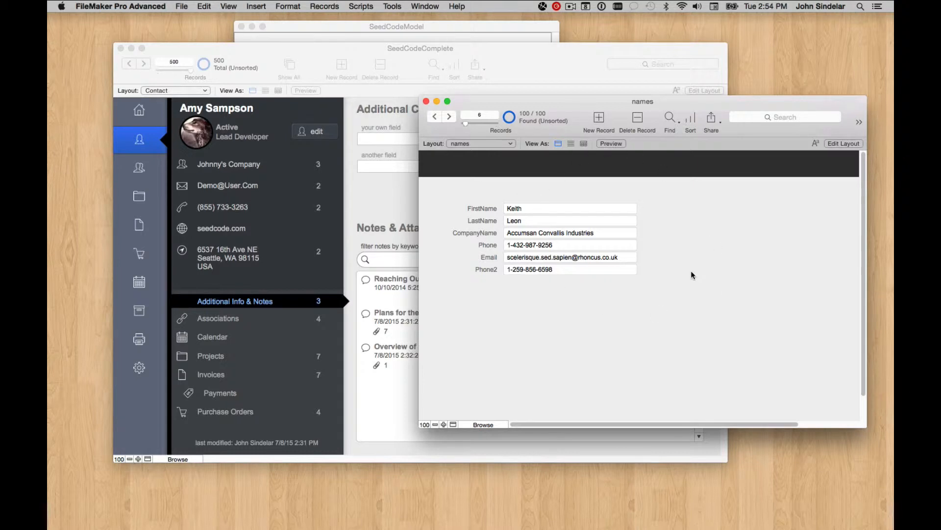
Step: Create a TEMPID text field in the names table via Manage Database
{"action": "key", "text": "super+shift+d"}
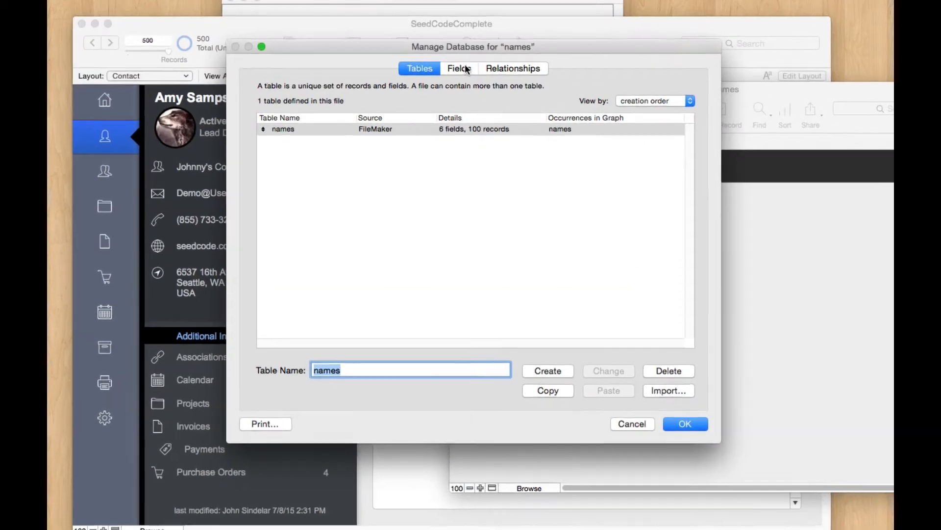
{"action": "left_click", "coordinate": [459, 68]}
{"action": "type", "text": "TEMO"}
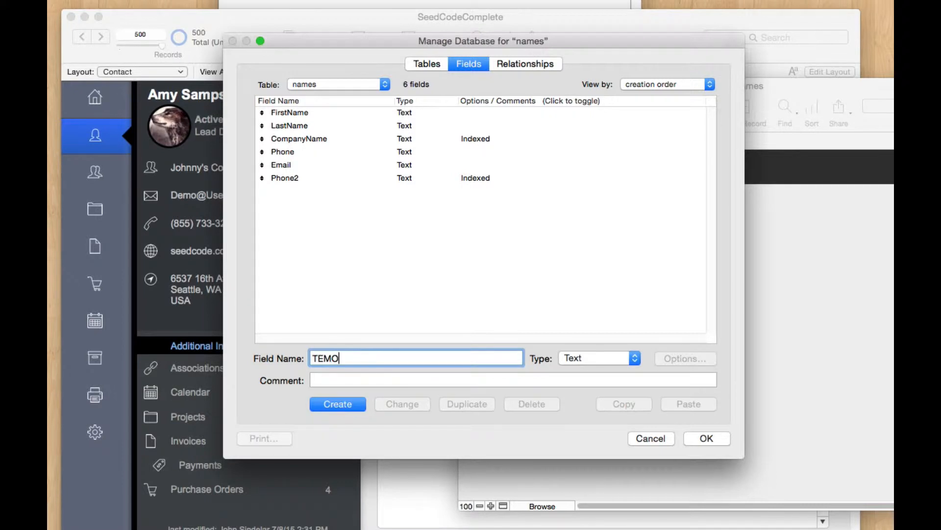
{"action": "key", "text": "BackSpace"}
{"action": "type", "text": "PID"}
{"action": "key", "text": "Return"}
Step: Add CONTACTID and COMPANYID text fields and save the database changes
{"action": "type", "text": "CON"}
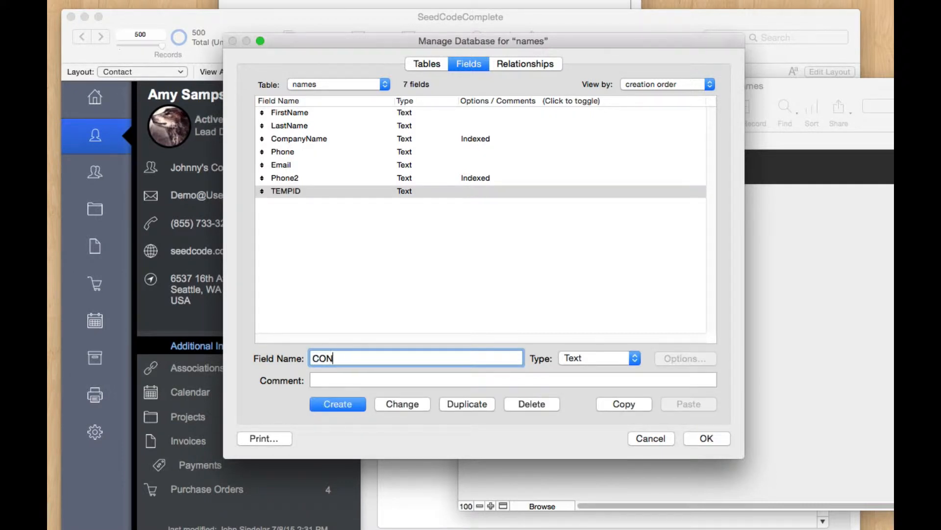
{"action": "type", "text": "TACTID"}
{"action": "key", "text": "super+a"}
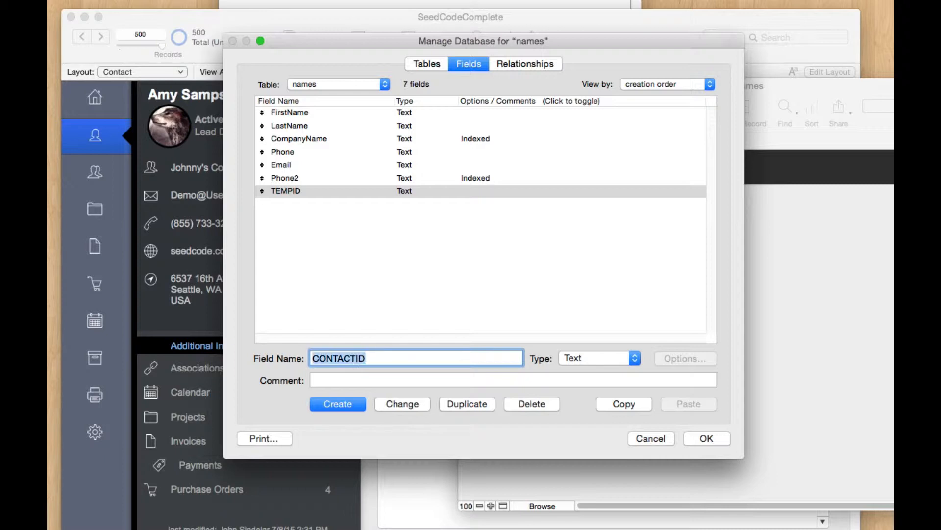
{"action": "type", "text": "COMPAN"}
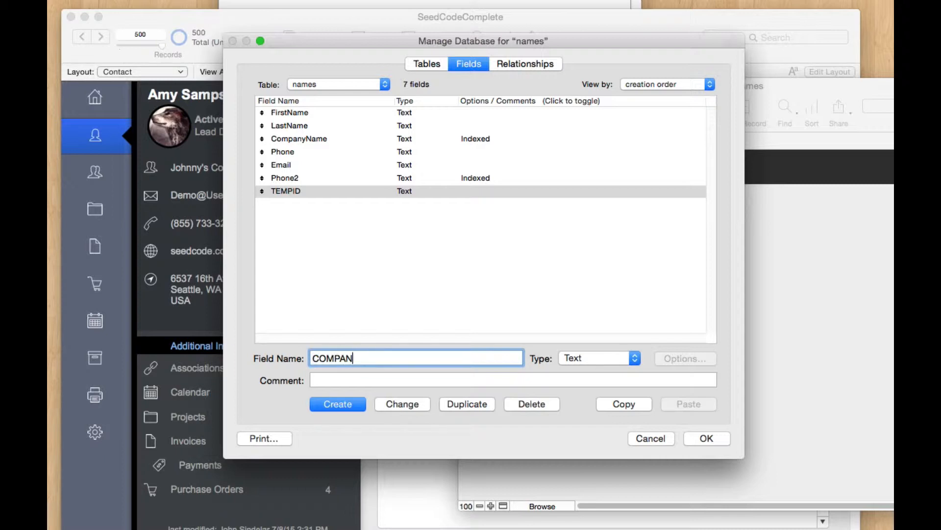
{"action": "type", "text": "YID"}
{"action": "key", "text": "super+a"}
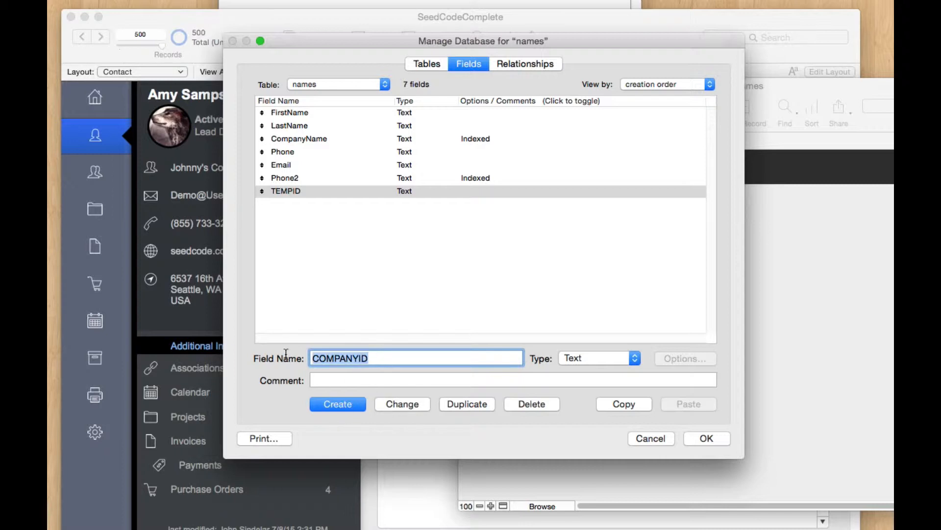
{"action": "type", "text": "CONTACTID"}
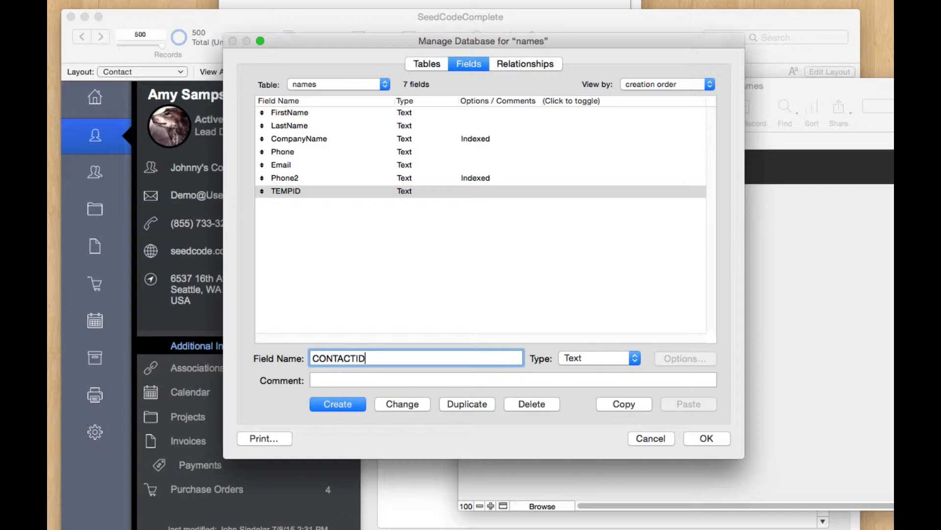
{"action": "left_click", "coordinate": [341, 402]}
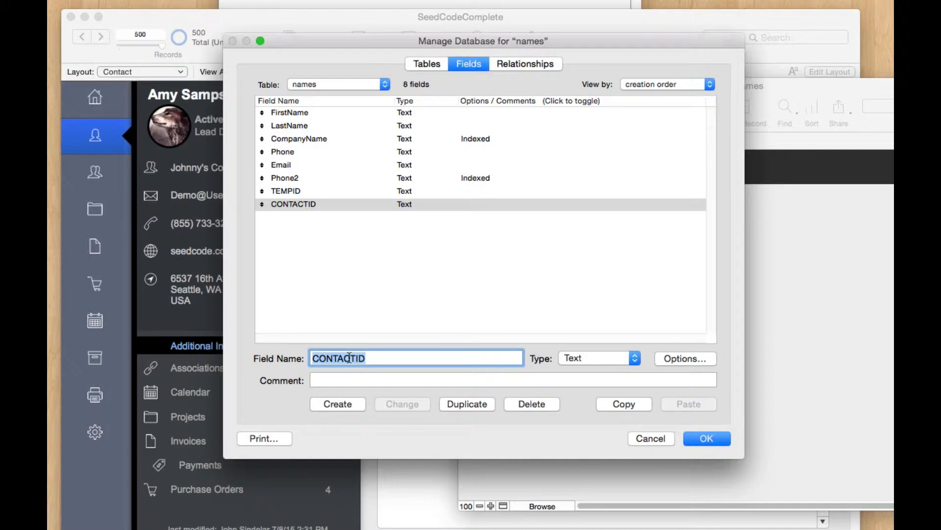
{"action": "type", "text": "COMPANYID"}
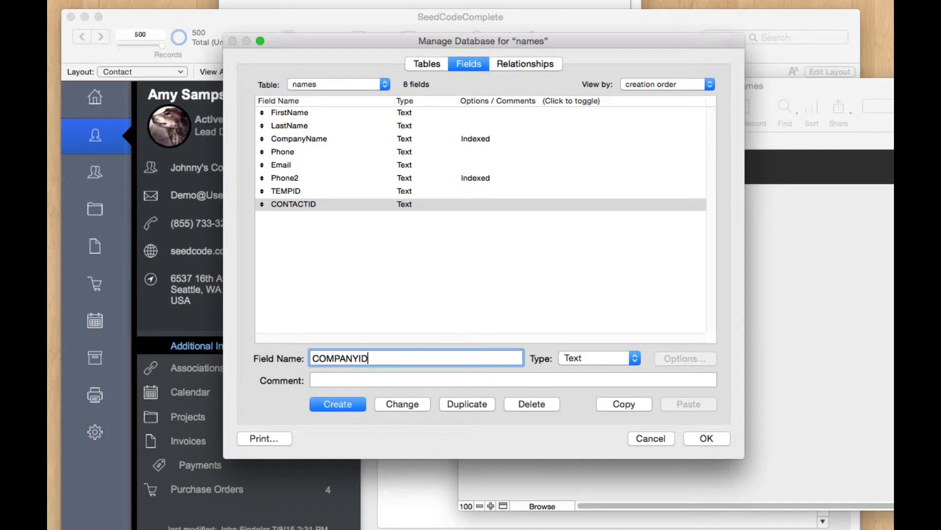
{"action": "left_click", "coordinate": [343, 403]}
{"action": "left_click", "coordinate": [702, 437]}
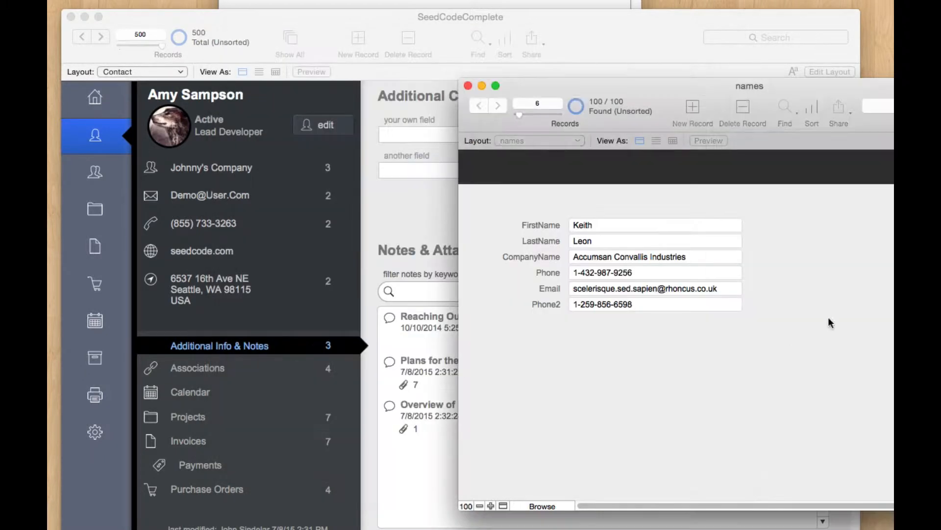
Step: Place TEMPID, CONTACTID and COMPANYID on the names layout, then return to Browse and select TEMPID
{"action": "key", "text": "super+l"}
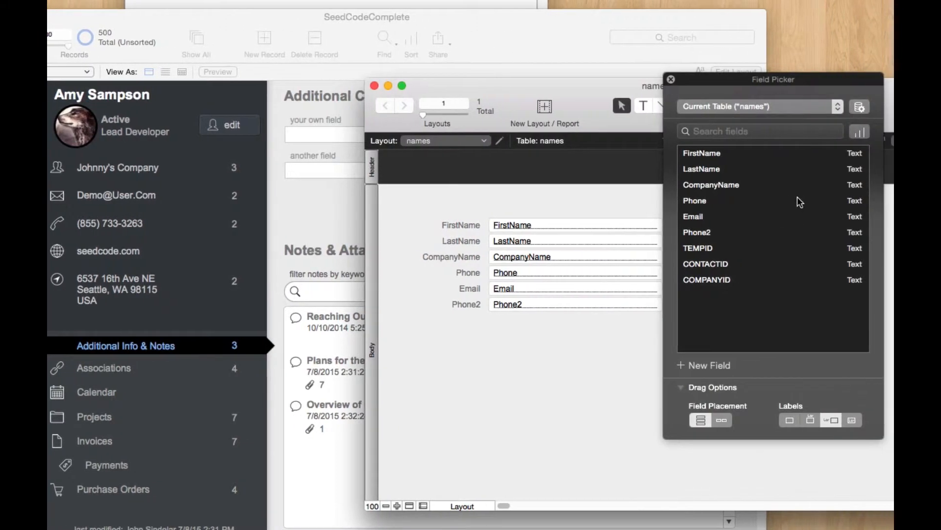
{"action": "left_click_drag", "start_coordinate": [704, 252], "coordinate": [511, 339]}
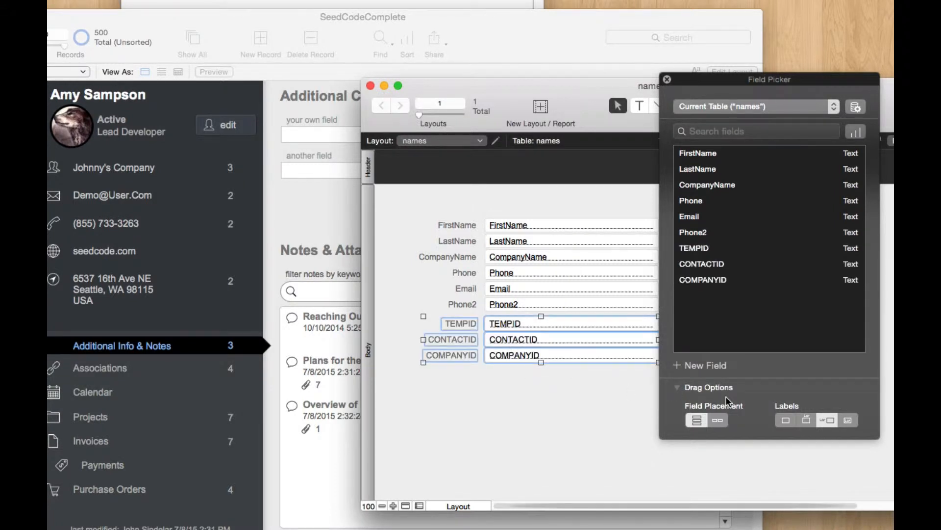
{"action": "key", "text": "super+b"}
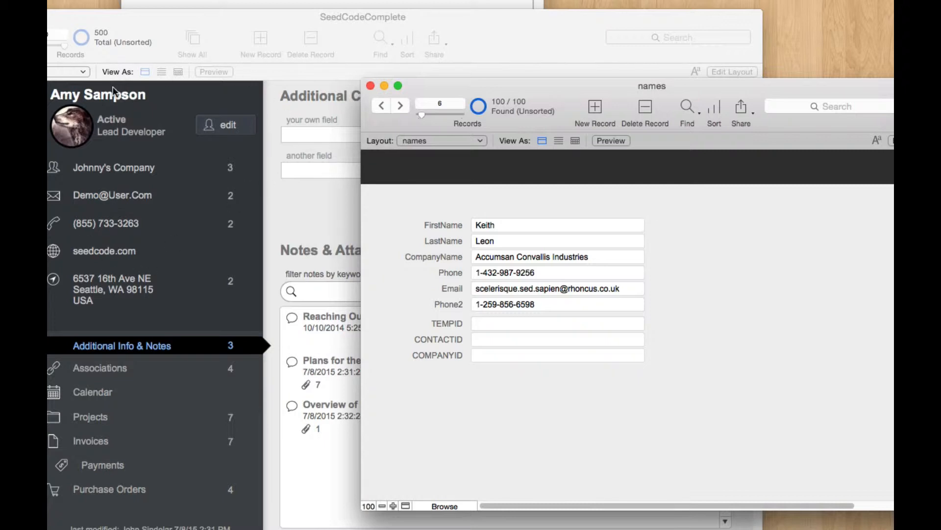
{"action": "left_click", "coordinate": [529, 324]}
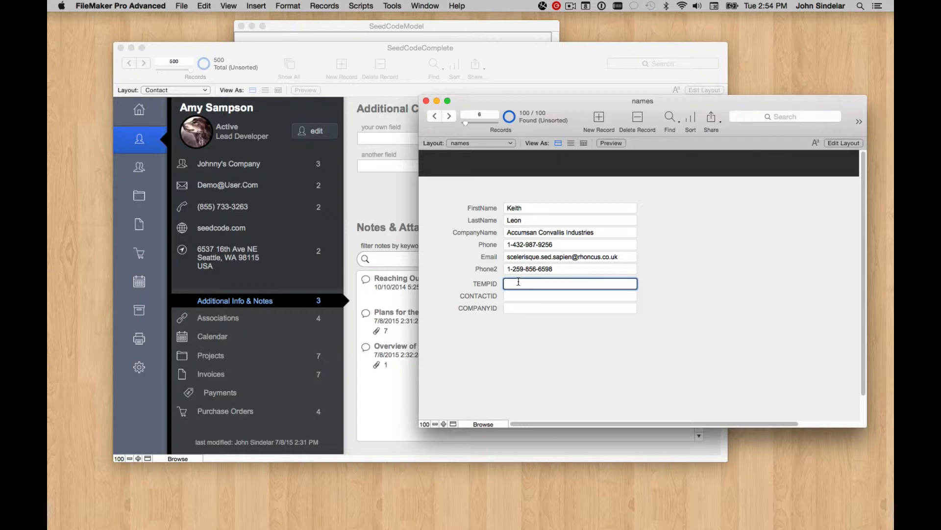
Step: Replace TEMPID in all names records with serial numbers starting at 1
{"action": "left_click", "coordinate": [324, 5]}
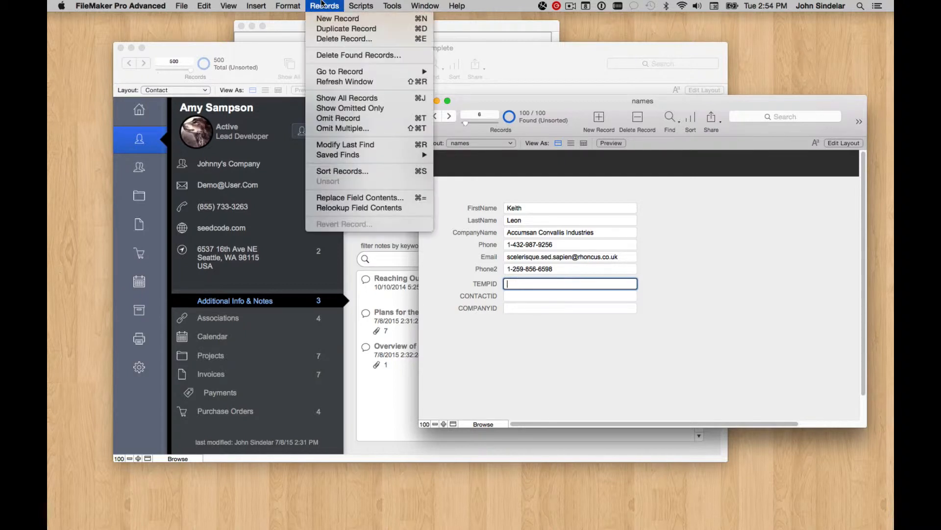
{"action": "left_click", "coordinate": [402, 197]}
{"action": "left_click", "coordinate": [325, 209]}
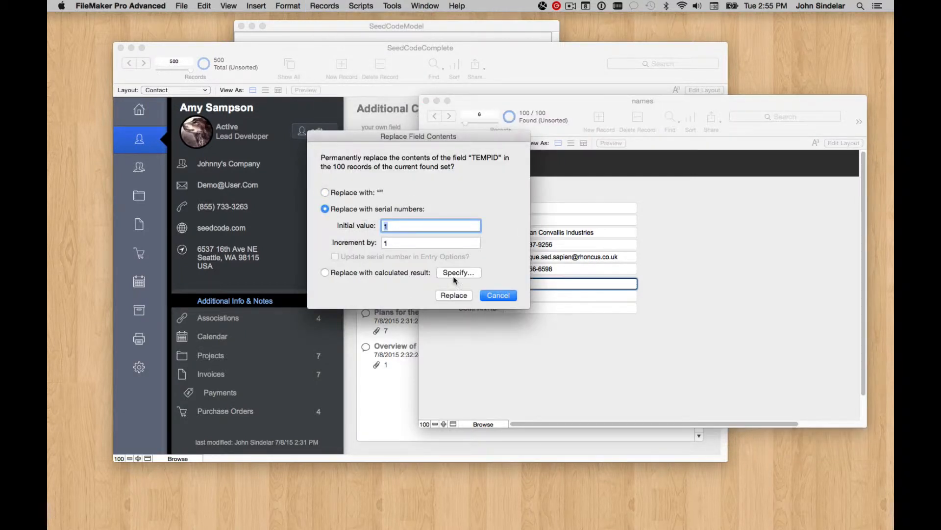
{"action": "left_click", "coordinate": [467, 294]}
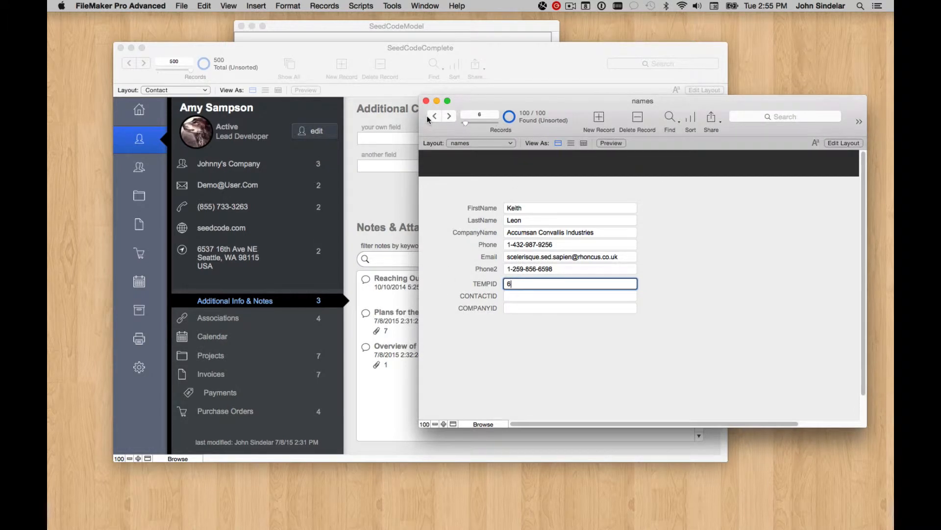
Step: Step through records to confirm TEMPID numbering, then switch to SeedCodeModel
{"action": "left_click", "coordinate": [431, 116]}
{"action": "left_click", "coordinate": [431, 116]}
{"action": "left_click", "coordinate": [431, 116]}
{"action": "left_click", "coordinate": [446, 115]}
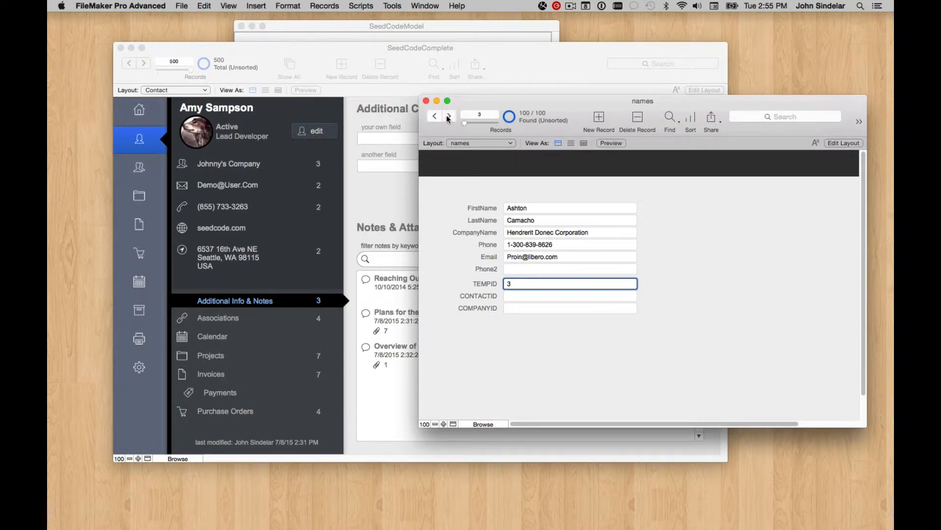
{"action": "left_click", "coordinate": [447, 115]}
{"action": "left_click", "coordinate": [447, 116]}
{"action": "left_click", "coordinate": [449, 117]}
{"action": "left_click", "coordinate": [448, 116]}
{"action": "left_click", "coordinate": [448, 116]}
{"action": "left_click", "coordinate": [719, 244]}
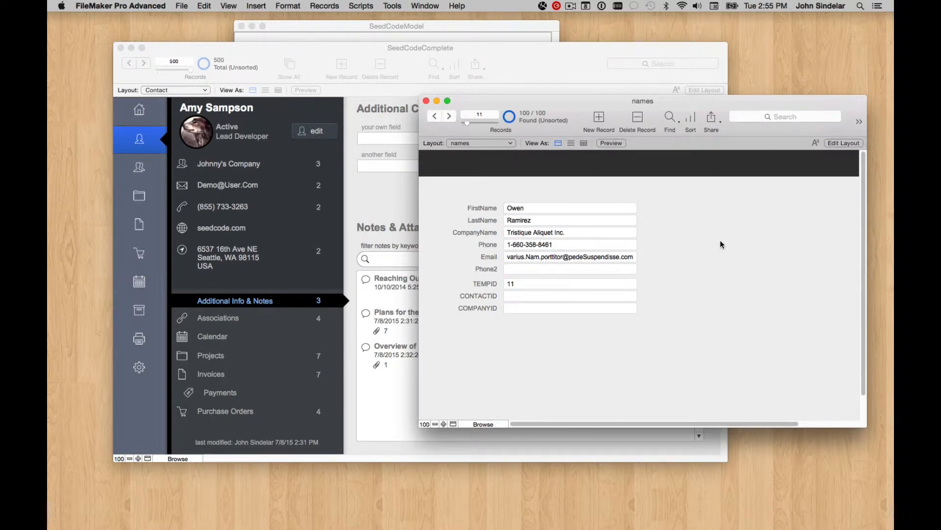
{"action": "left_click", "coordinate": [459, 30]}
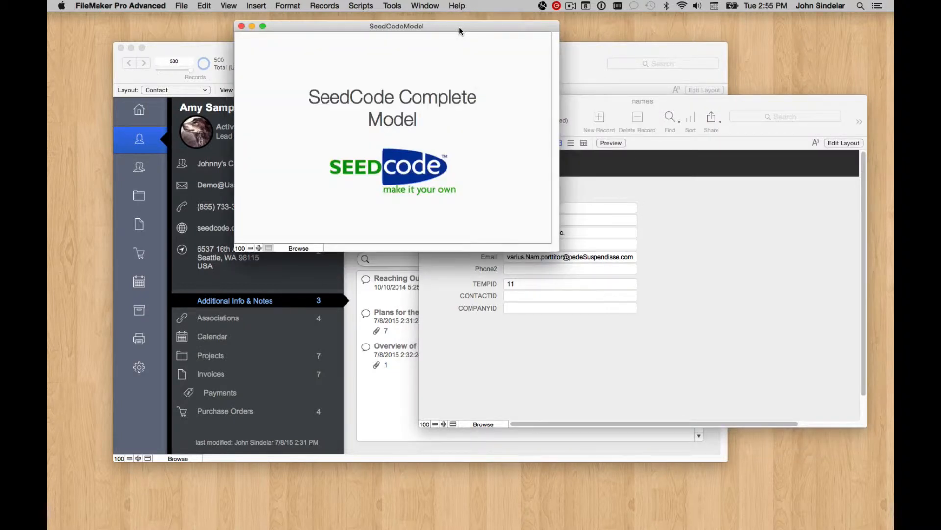
Step: Run the UnLock script, switch to the Contacts layout, and widen its body area
{"action": "left_click", "coordinate": [354, 3]}
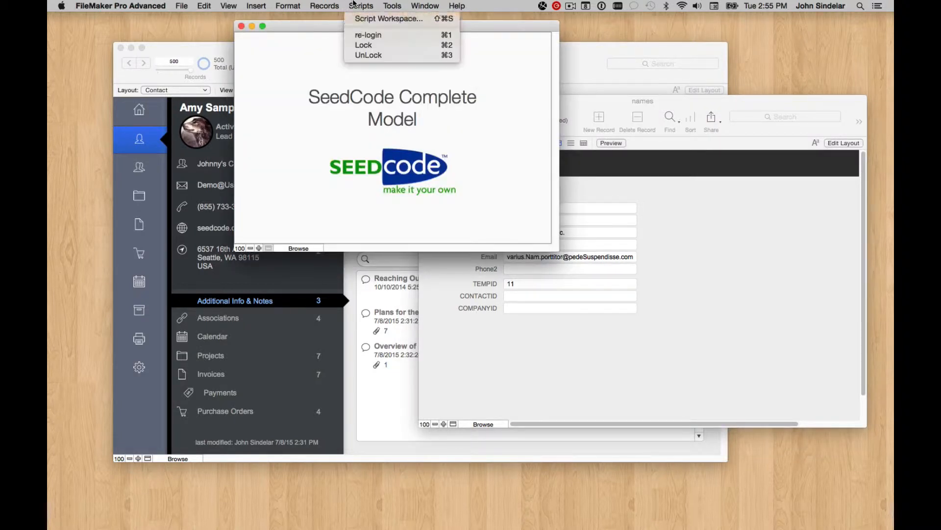
{"action": "left_click", "coordinate": [373, 55]}
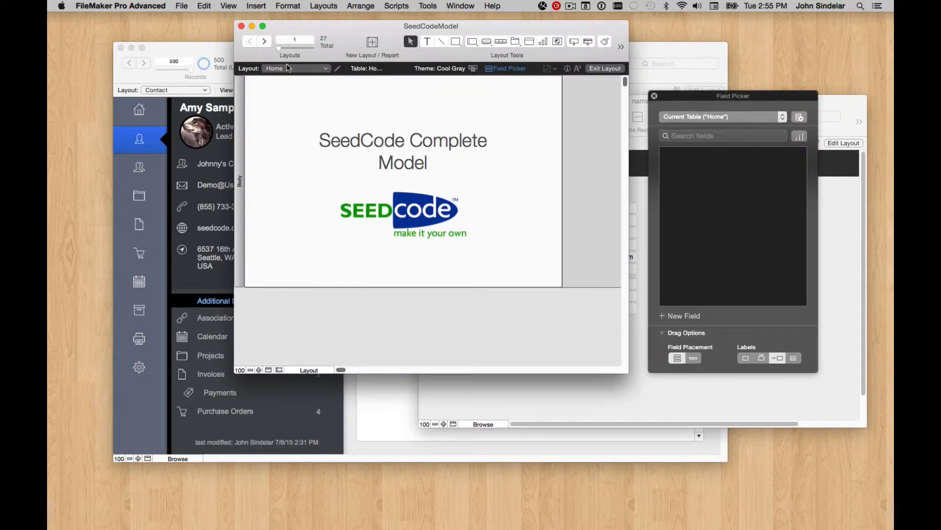
{"action": "left_click", "coordinate": [288, 68]}
{"action": "left_click", "coordinate": [324, 125]}
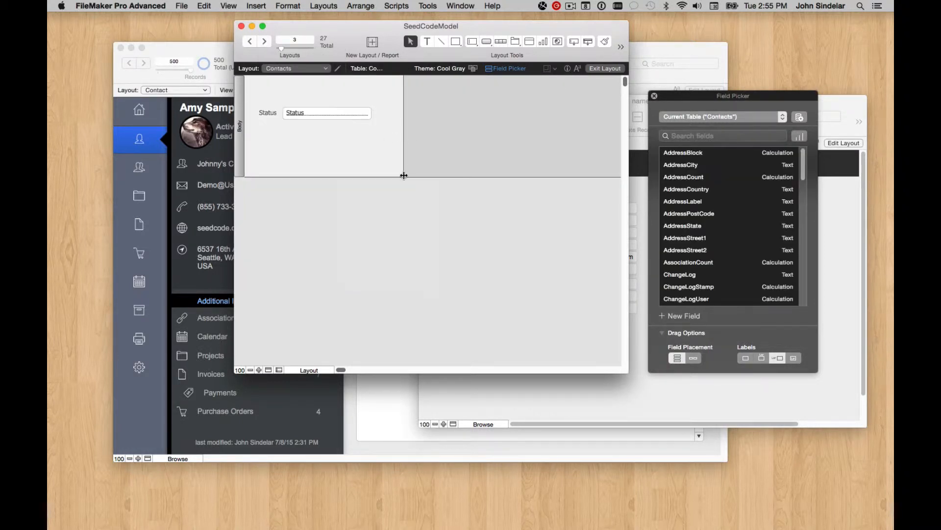
{"action": "left_click_drag", "start_coordinate": [403, 176], "coordinate": [456, 241]}
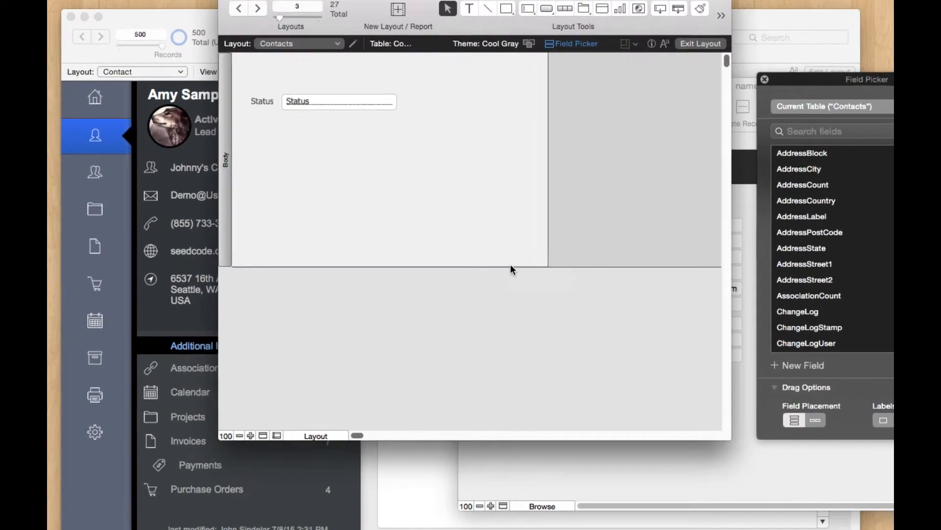
Step: Add a TEMPID text field to the Contacts table in Manage Database
{"action": "key", "text": "super+shift+d"}
{"action": "scroll", "coordinate": [484, 273], "scroll_direction": "down", "scroll_amount": 10}
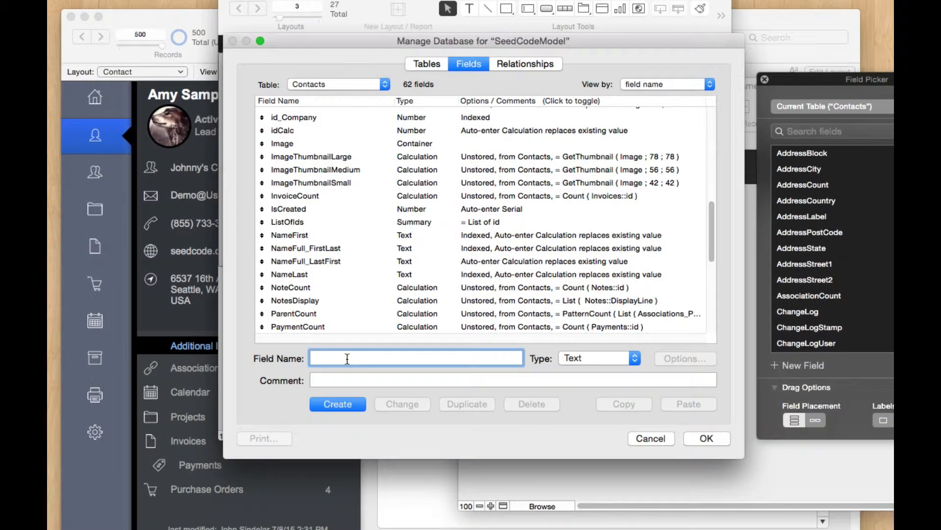
{"action": "type", "text": "C"}
{"action": "key", "text": "BackSpace"}
{"action": "type", "text": "TEMO"}
{"action": "key", "text": "BackSpace"}
{"action": "type", "text": "PID"}
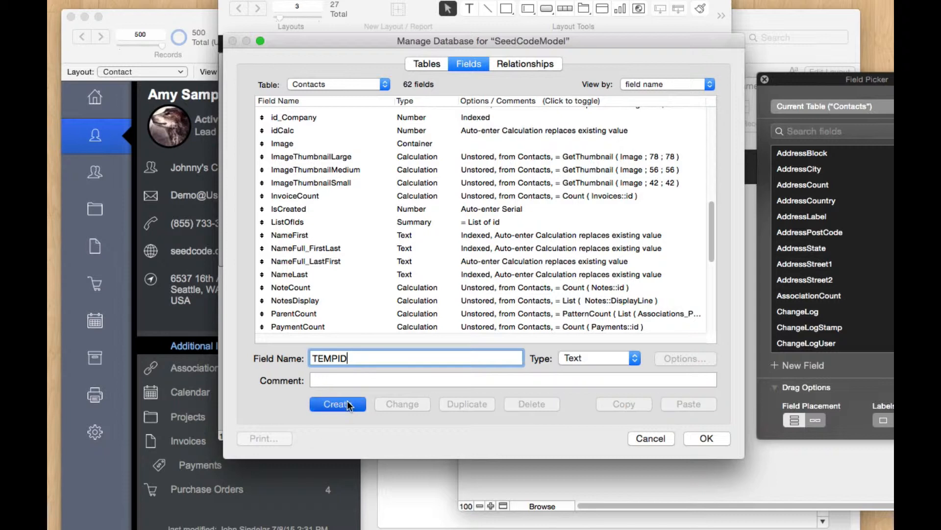
{"action": "left_click", "coordinate": [347, 403]}
{"action": "left_click", "coordinate": [698, 439]}
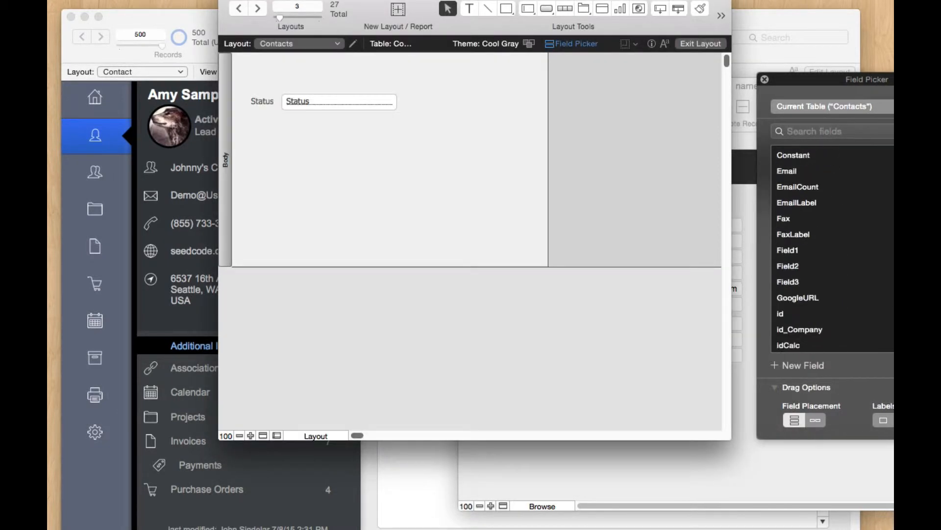
Step: Place id, NameFirst, NameLast and TEMPID on the Contacts layout, then return to Browse mode
{"action": "scroll", "coordinate": [886, 269], "scroll_direction": "down", "scroll_amount": 10}
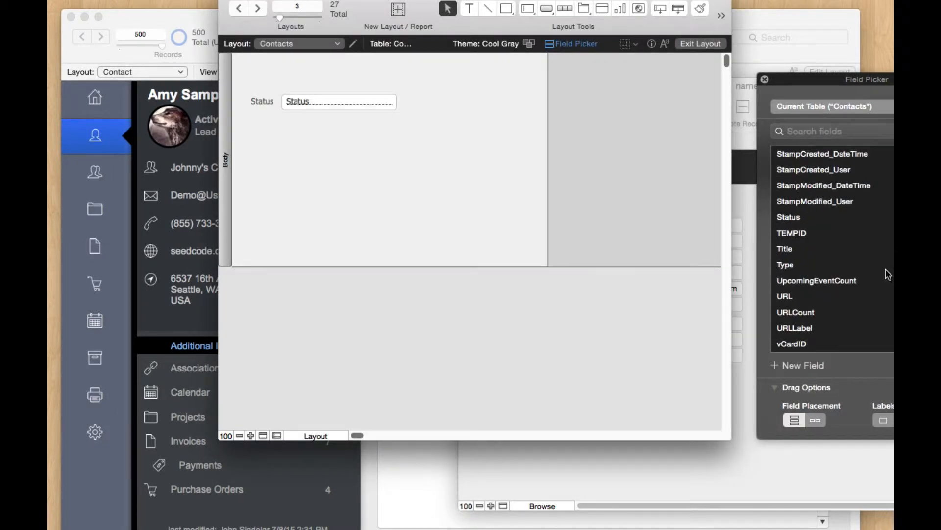
{"action": "left_click", "coordinate": [840, 237]}
{"action": "scroll", "coordinate": [848, 240], "scroll_direction": "up", "scroll_amount": 2}
{"action": "scroll", "coordinate": [848, 239], "scroll_direction": "up", "scroll_amount": 10}
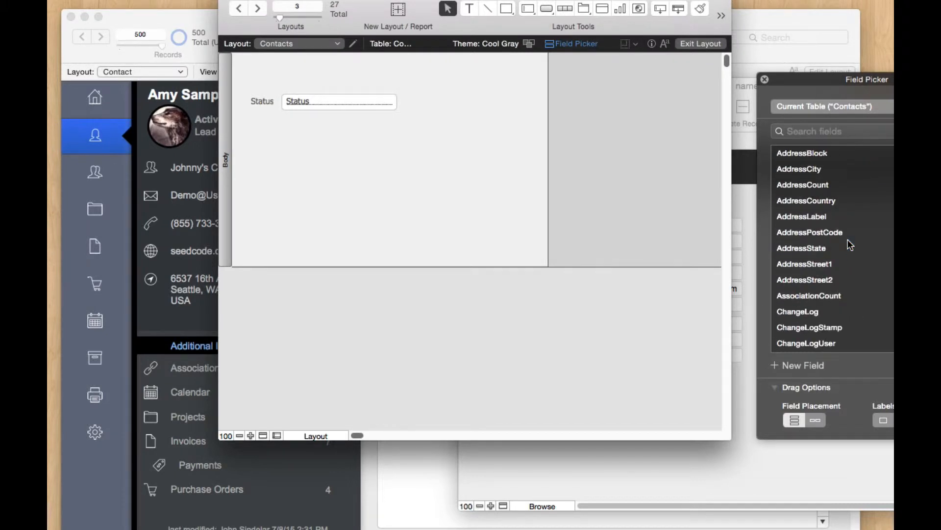
{"action": "scroll", "coordinate": [849, 239], "scroll_direction": "down", "scroll_amount": 6}
{"action": "scroll", "coordinate": [851, 245], "scroll_direction": "down", "scroll_amount": 3}
{"action": "left_click", "coordinate": [793, 175]}
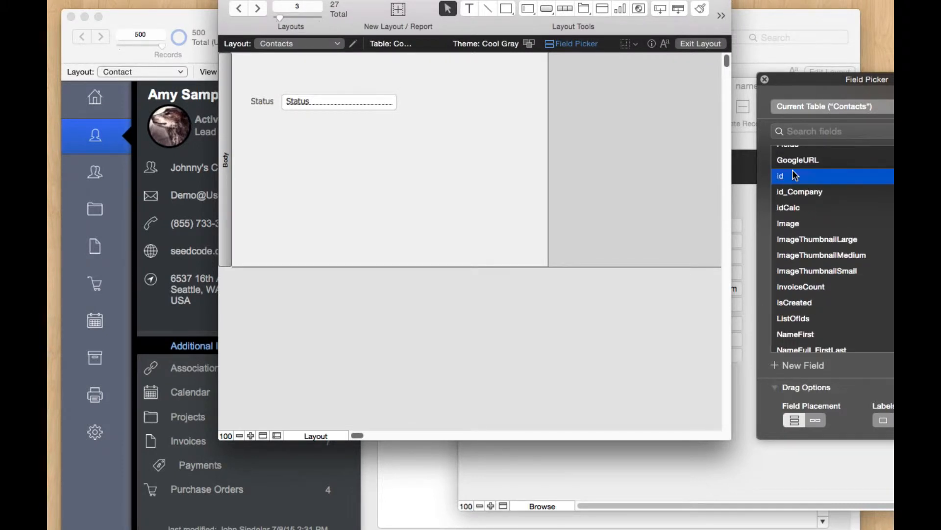
{"action": "scroll", "coordinate": [840, 304], "scroll_direction": "down", "scroll_amount": 3}
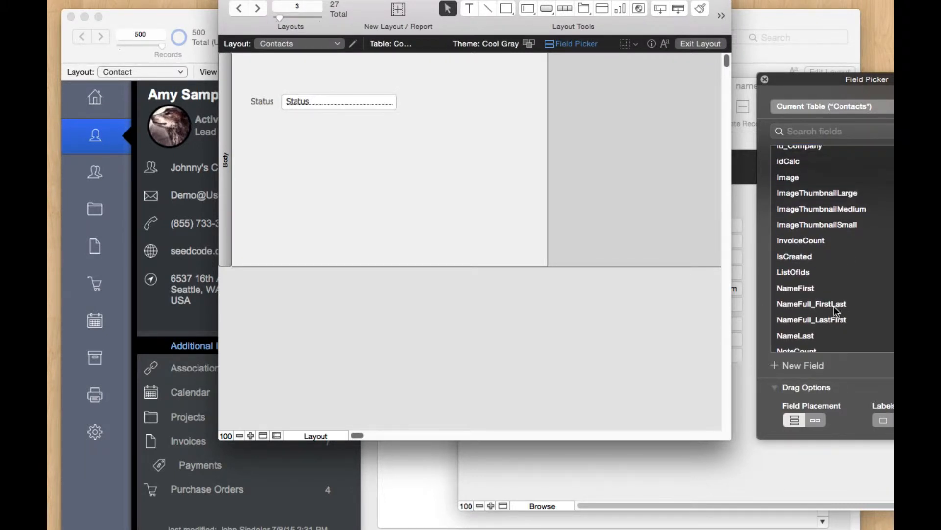
{"action": "left_click", "coordinate": [814, 336]}
{"action": "left_click", "coordinate": [808, 290], "text": "super"}
{"action": "left_click_drag", "start_coordinate": [808, 290], "coordinate": [305, 144]}
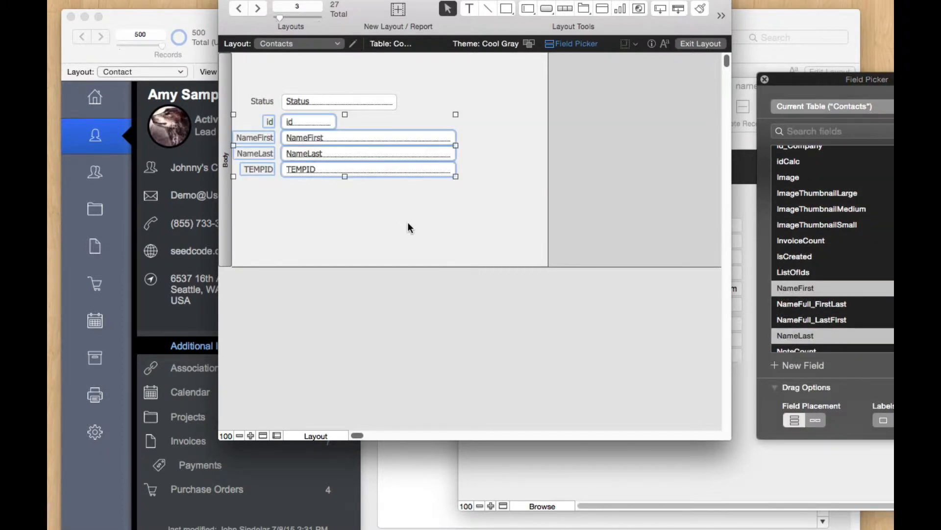
{"action": "key", "text": "super+b"}
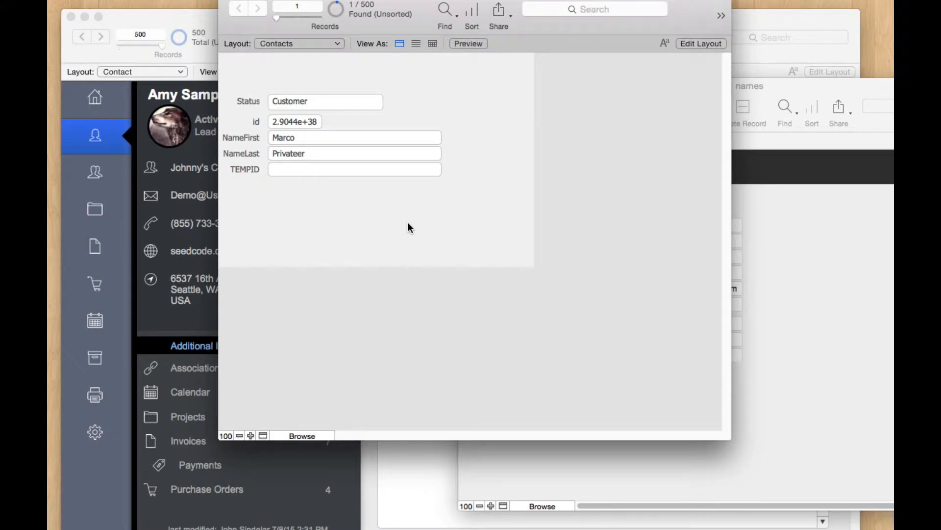
Step: Start importing into SeedCodeModel Contacts with names.fmp12 as the source file
{"action": "left_click", "coordinate": [852, 228]}
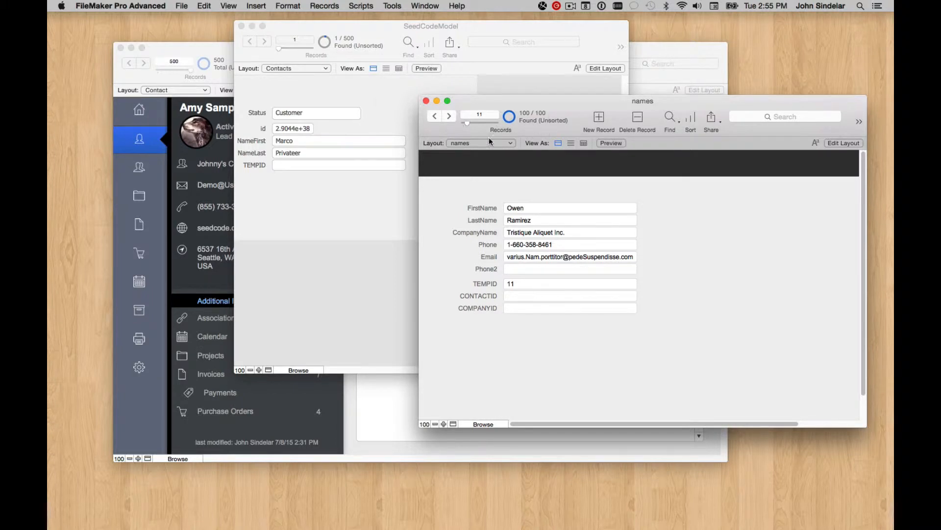
{"action": "left_click", "coordinate": [375, 84]}
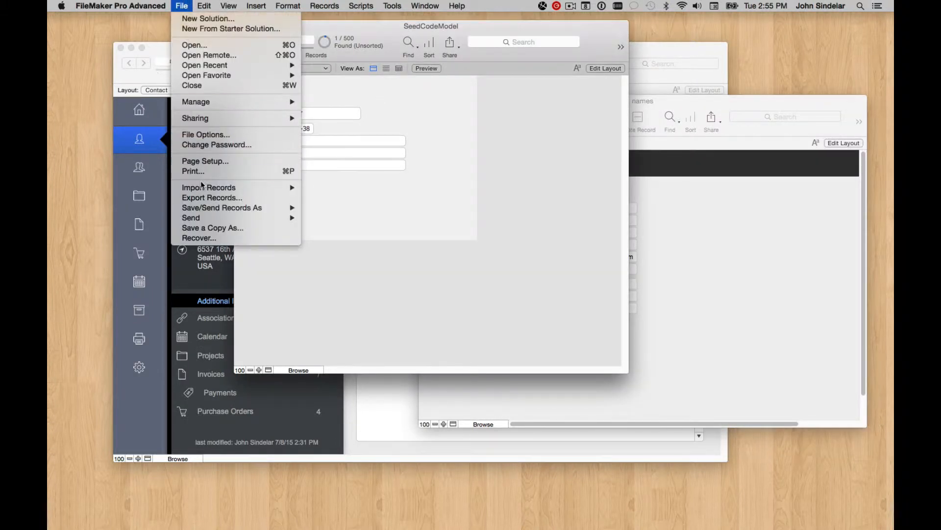
{"action": "left_click", "coordinate": [349, 188]}
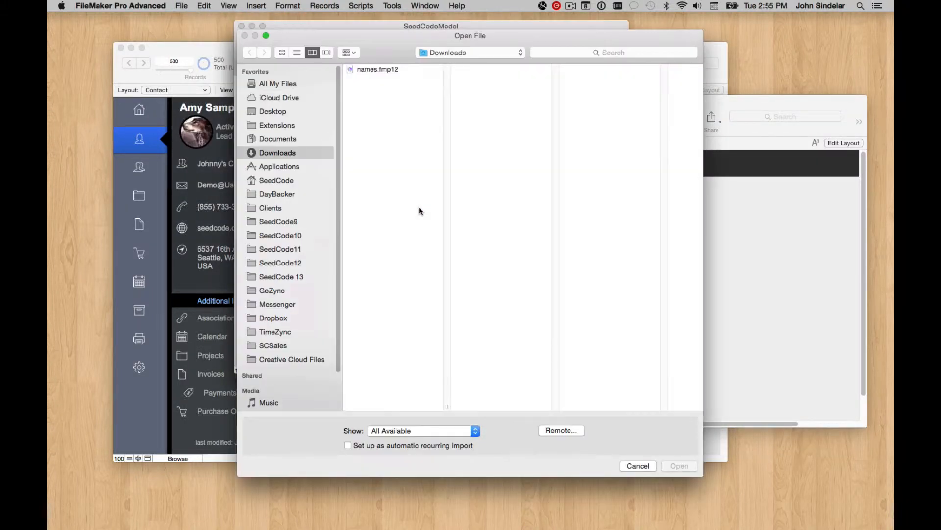
{"action": "left_click", "coordinate": [376, 69]}
{"action": "left_click", "coordinate": [684, 467]}
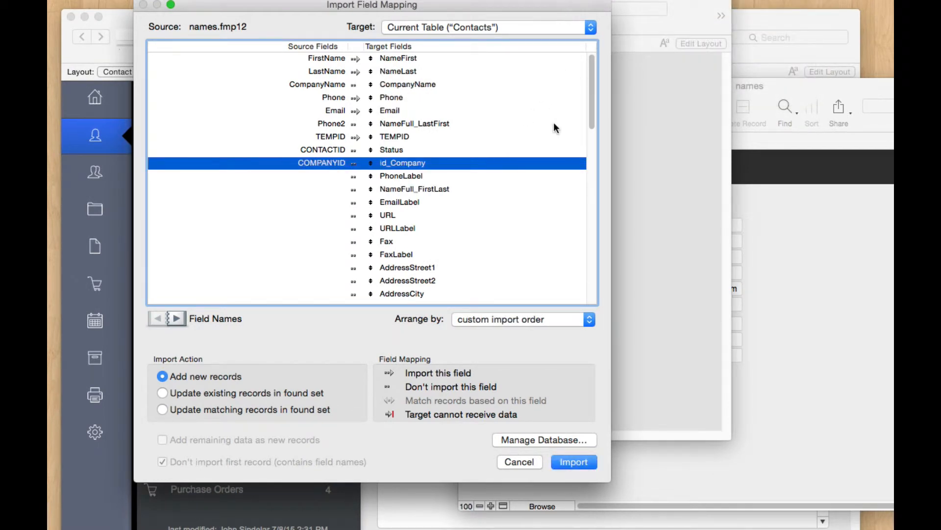
Step: Check FirstName, LastName, CompanyName, Phone, Email, Phone2 and TEMPID mappings, then import as new records
{"action": "left_click", "coordinate": [416, 59]}
{"action": "left_click", "coordinate": [413, 69]}
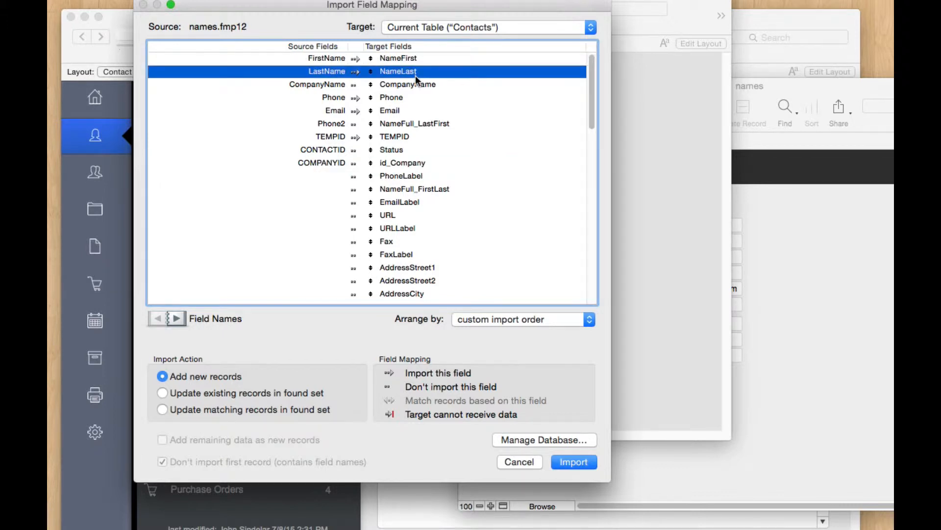
{"action": "left_click", "coordinate": [405, 84]}
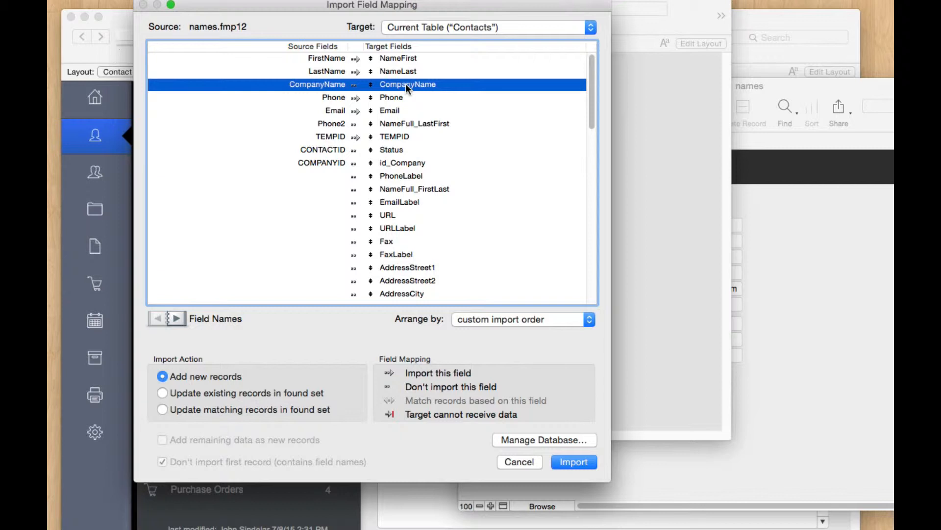
{"action": "left_click", "coordinate": [390, 97]}
{"action": "left_click", "coordinate": [414, 111]}
{"action": "left_click", "coordinate": [416, 124]}
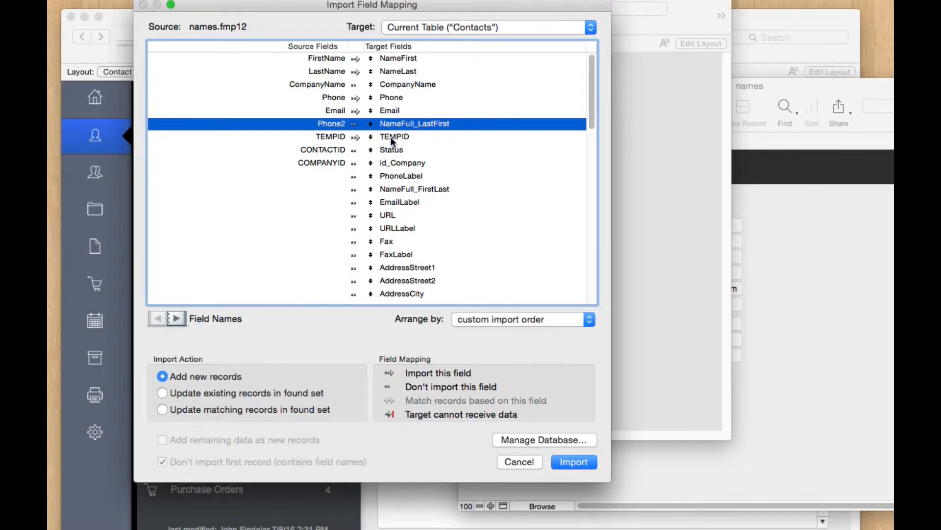
{"action": "left_click", "coordinate": [353, 137]}
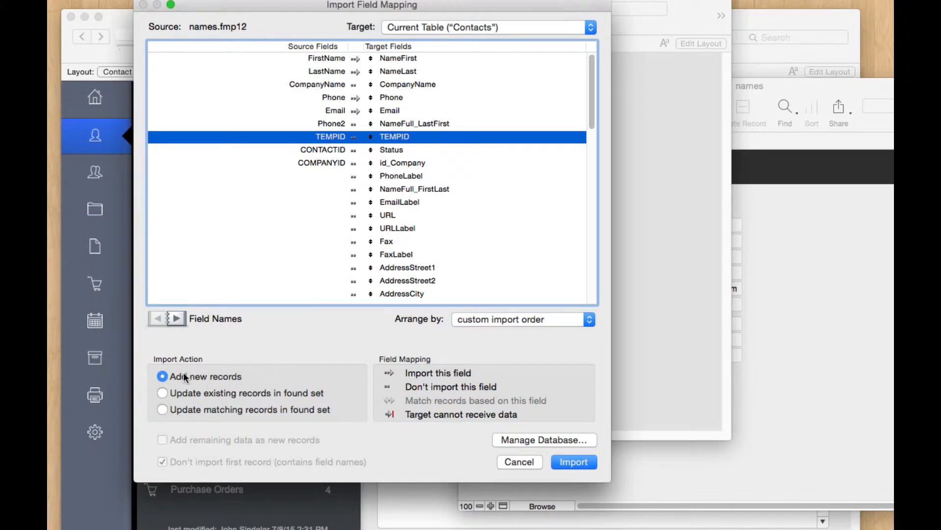
{"action": "left_click", "coordinate": [570, 459]}
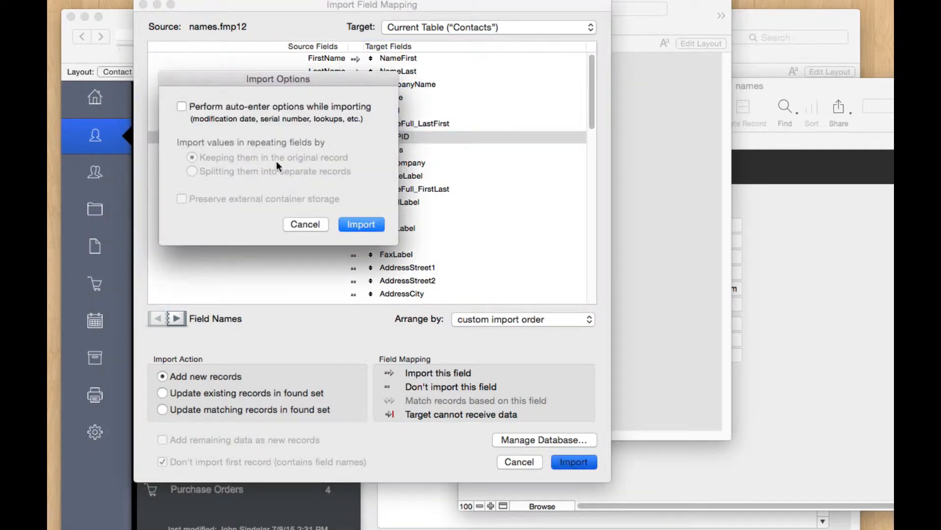
{"action": "left_click", "coordinate": [363, 224]}
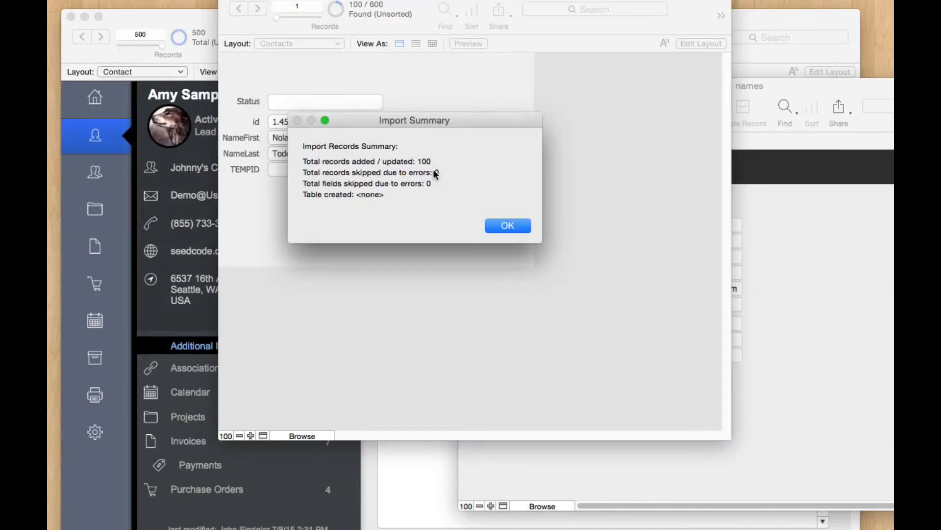
Step: Compare the imported contacts' TEMPID field with the names source record and find it empty
{"action": "left_click", "coordinate": [509, 228]}
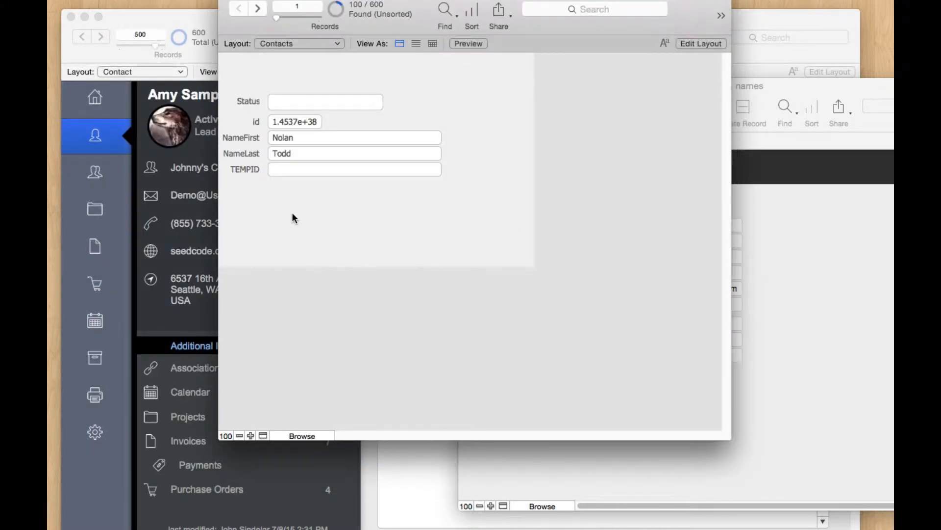
{"action": "left_click", "coordinate": [333, 171]}
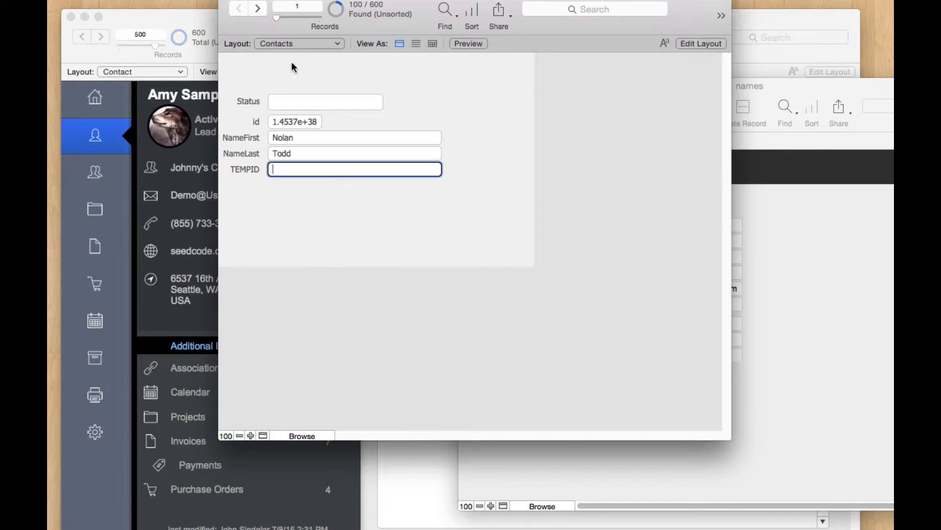
{"action": "left_click", "coordinate": [257, 8]}
{"action": "left_click", "coordinate": [258, 8]}
{"action": "left_click", "coordinate": [258, 8]}
{"action": "left_click", "coordinate": [258, 8]}
{"action": "left_click", "coordinate": [258, 8]}
{"action": "left_click", "coordinate": [243, 8]}
{"action": "left_click", "coordinate": [242, 8]}
{"action": "left_click", "coordinate": [242, 8]}
{"action": "left_click", "coordinate": [242, 8]}
{"action": "left_click", "coordinate": [242, 8]}
{"action": "left_click", "coordinate": [747, 251]}
{"action": "left_click", "coordinate": [590, 322]}
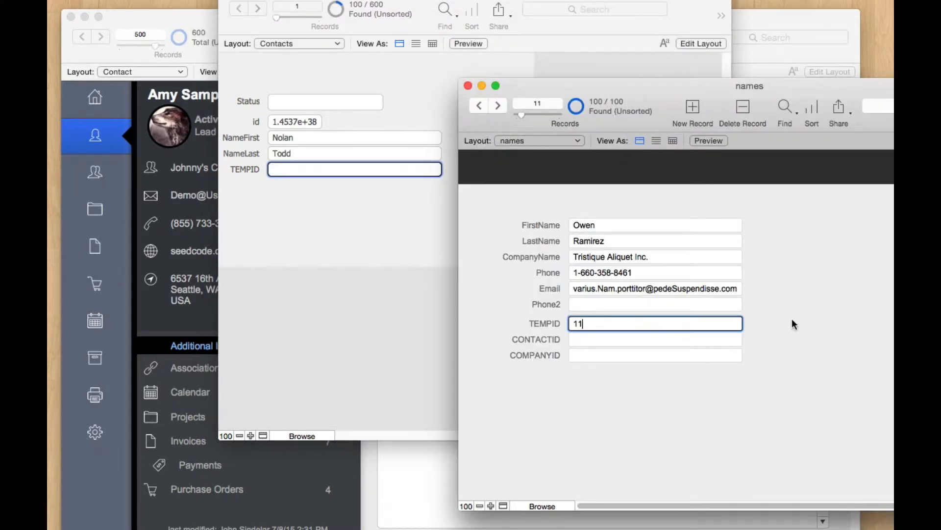
{"action": "left_click", "coordinate": [319, 198]}
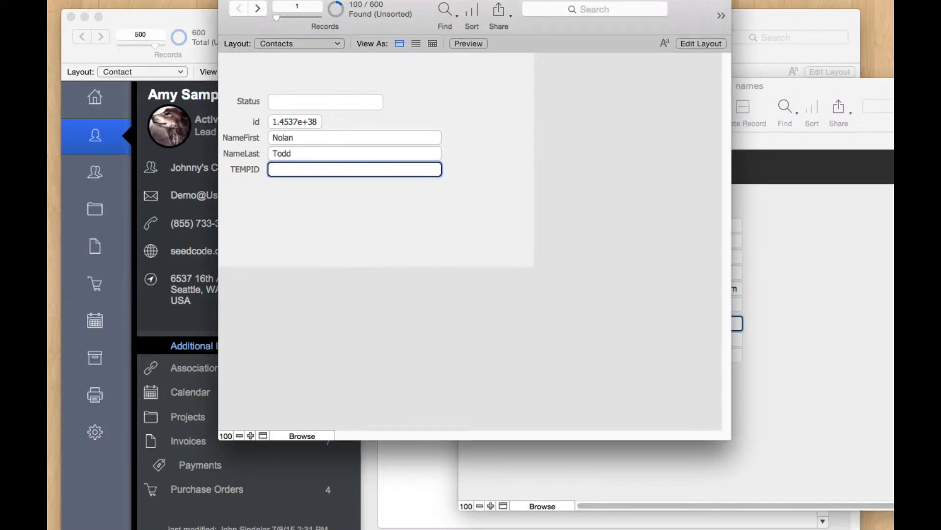
Step: Begin importing names.fmp12 again, then cancel that import
{"action": "left_click", "coordinate": [149, 0]}
{"action": "mouse_move", "coordinate": [215, 199]}
{"action": "left_click", "coordinate": [397, 204]}
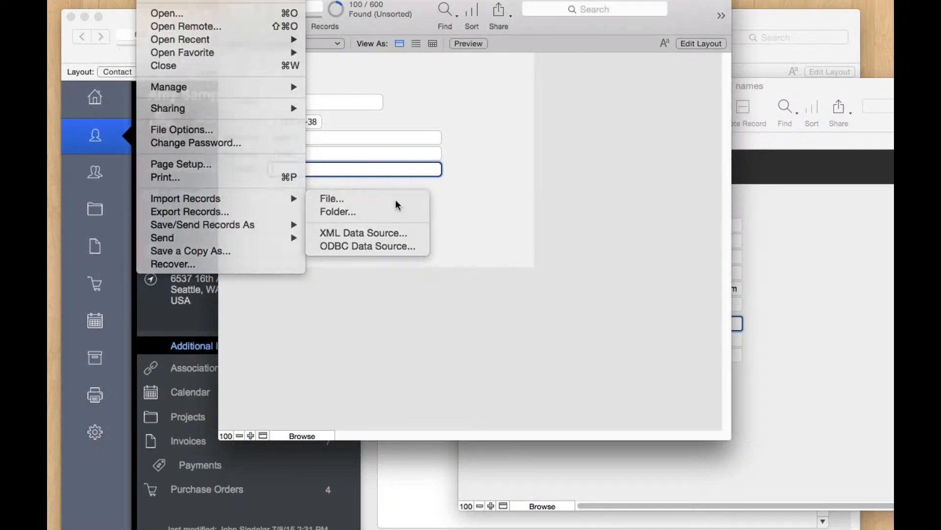
{"action": "left_click", "coordinate": [407, 44]}
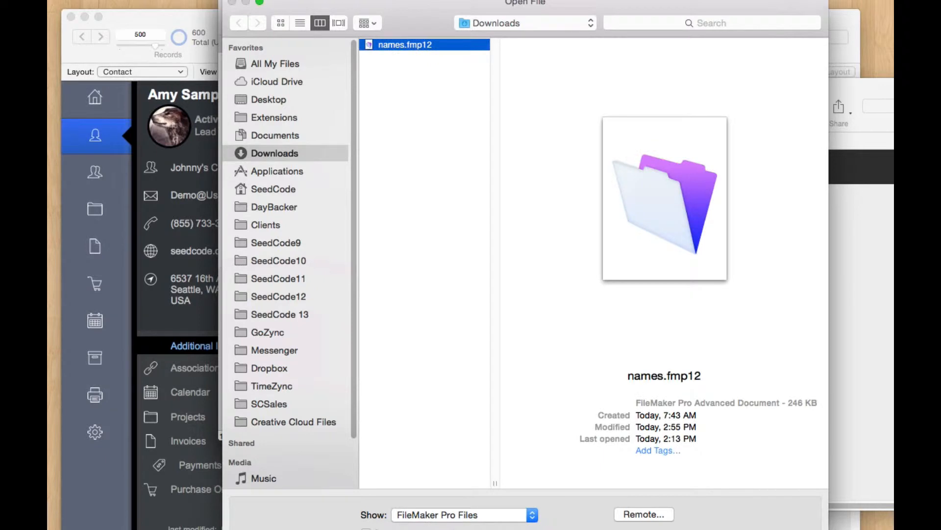
{"action": "key", "text": "Return"}
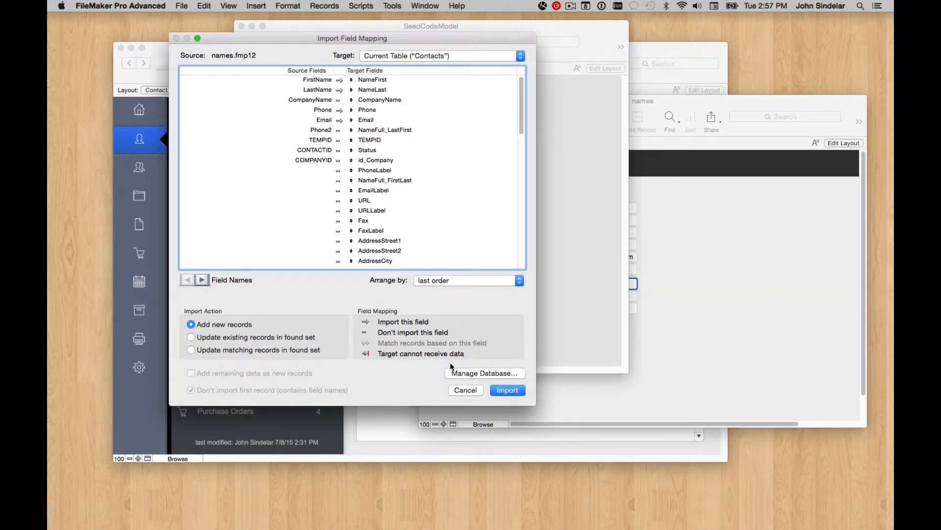
{"action": "left_click", "coordinate": [465, 391]}
Step: Delete all 100 found Contacts records
{"action": "left_click", "coordinate": [228, 5]}
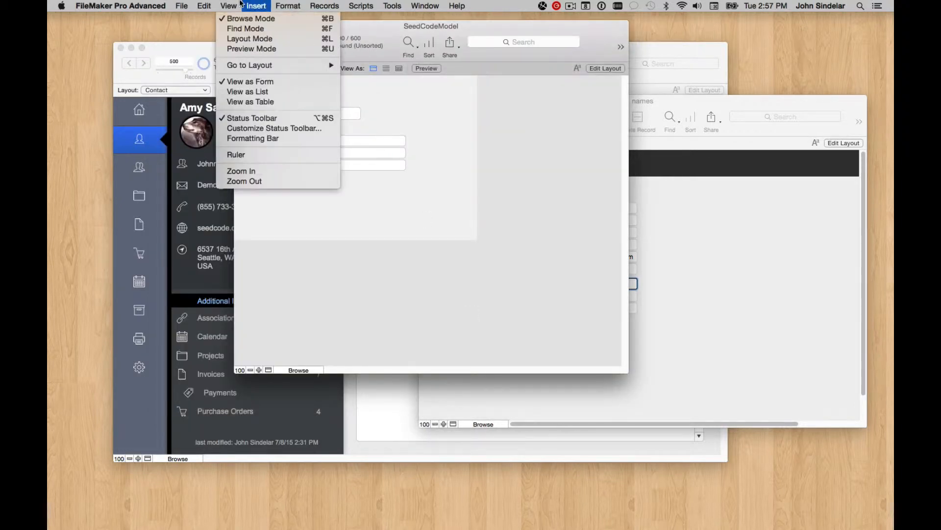
{"action": "mouse_move", "coordinate": [328, 6]}
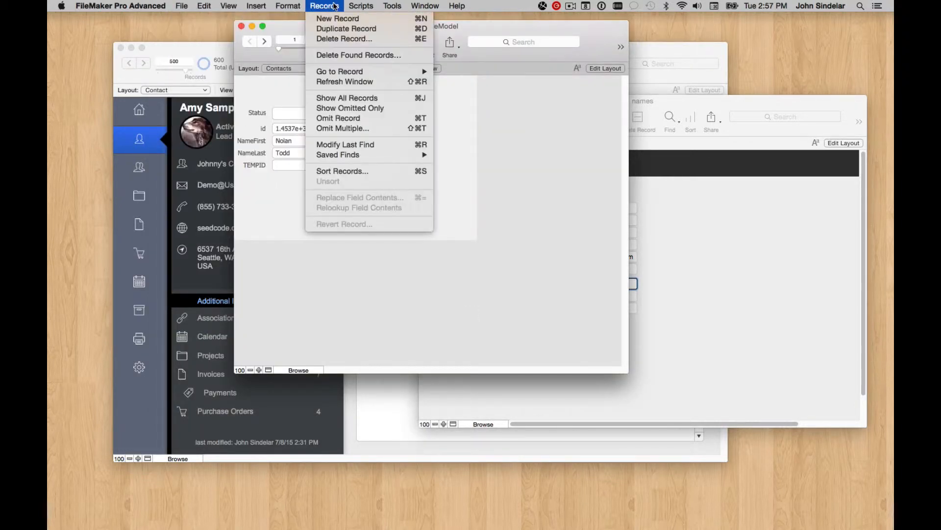
{"action": "left_click", "coordinate": [335, 56]}
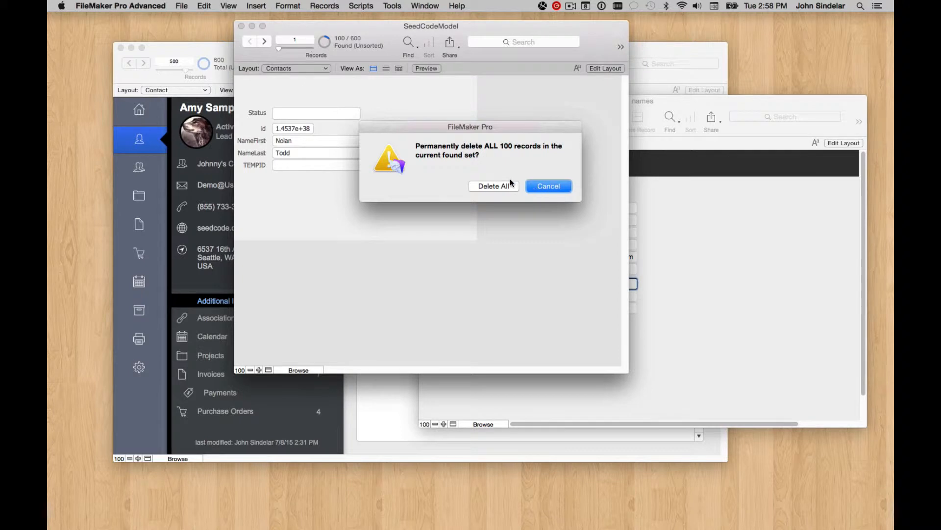
{"action": "left_click", "coordinate": [510, 183]}
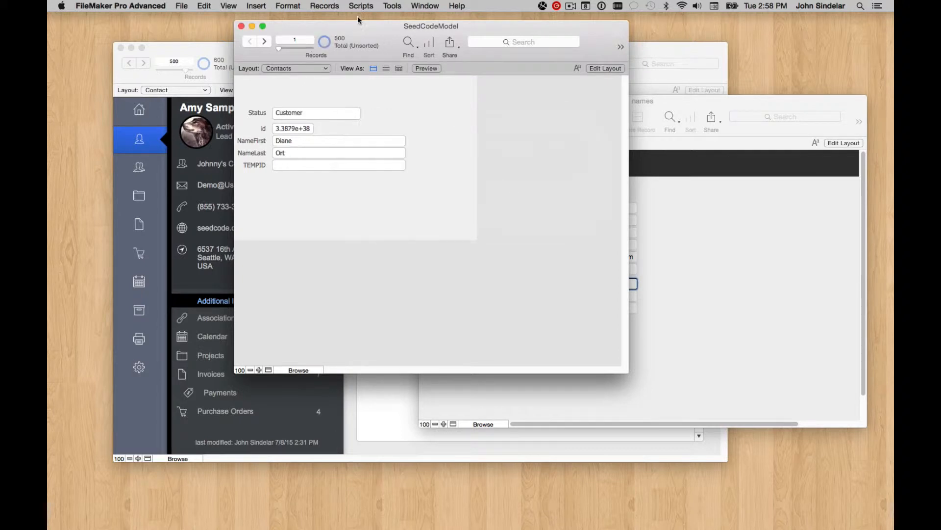
Step: Import names.fmp12 into Contacts with the TEMPID field now mapped to import
{"action": "left_click", "coordinate": [175, 4]}
{"action": "mouse_move", "coordinate": [231, 187]}
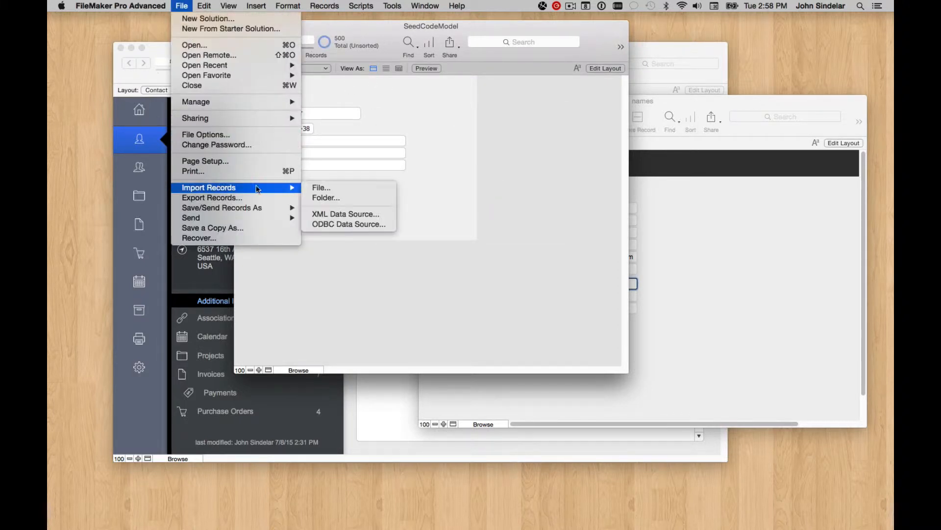
{"action": "left_click", "coordinate": [324, 187]}
{"action": "left_click", "coordinate": [369, 69]}
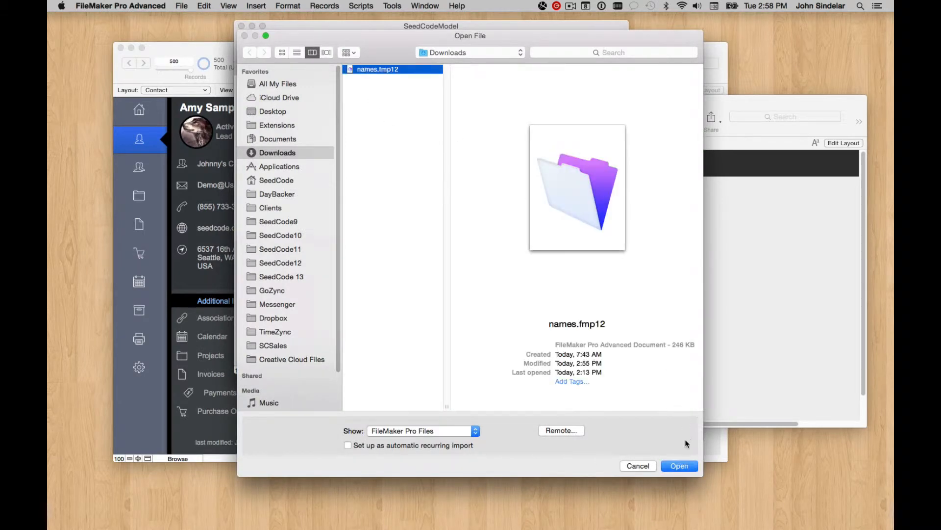
{"action": "left_click", "coordinate": [672, 467]}
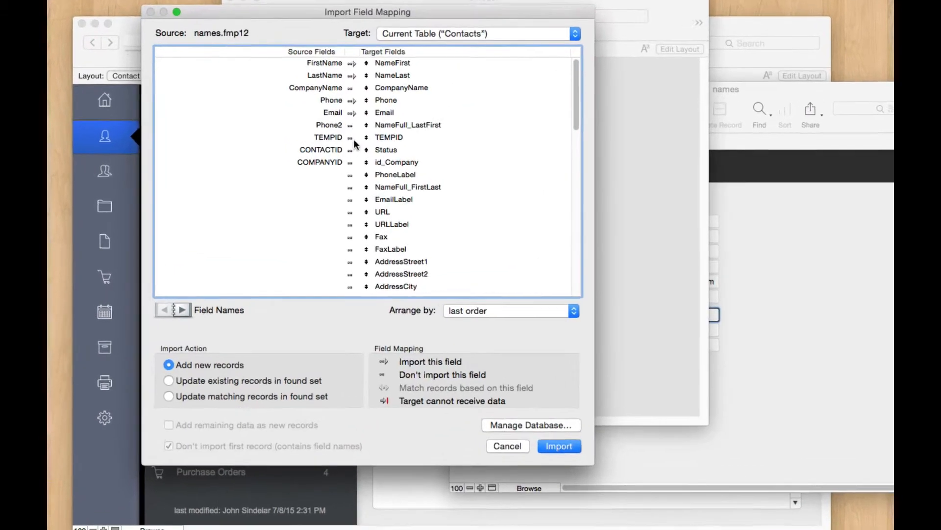
{"action": "left_click", "coordinate": [342, 141]}
{"action": "left_click", "coordinate": [574, 461]}
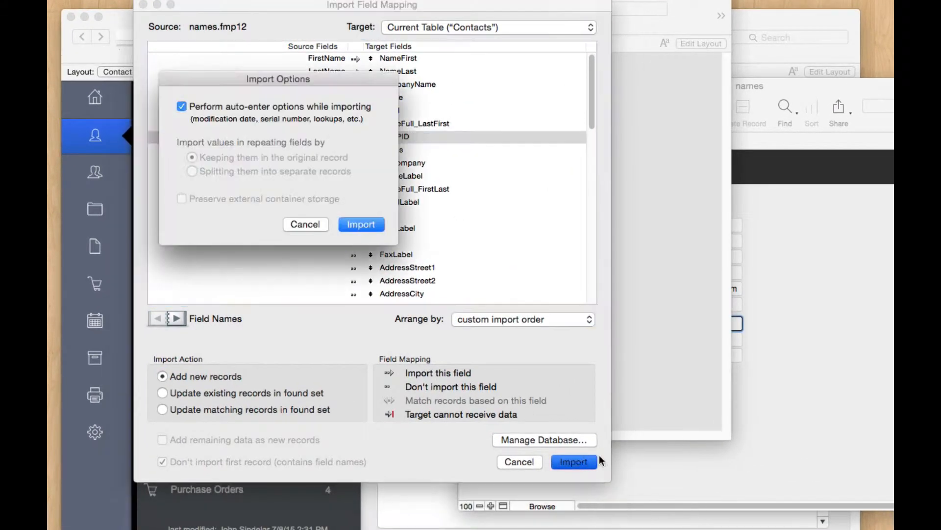
{"action": "left_click", "coordinate": [361, 225]}
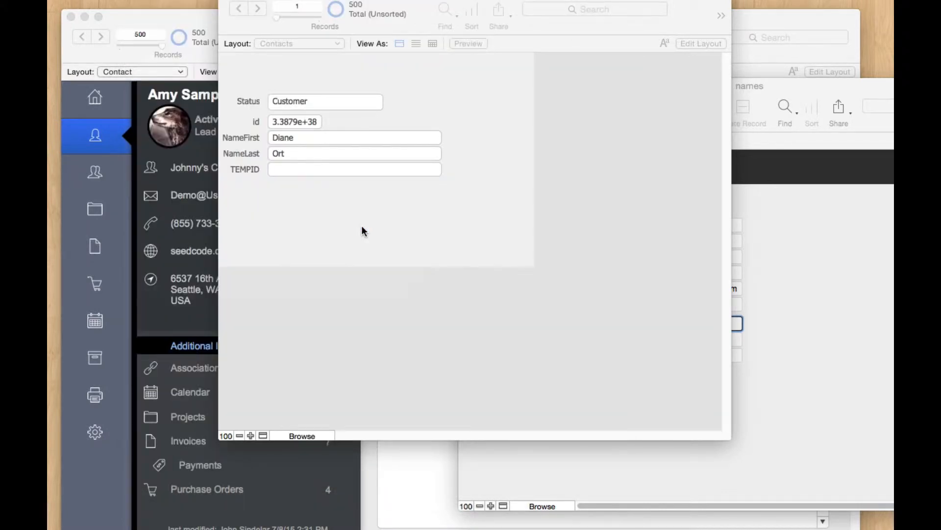
{"action": "left_click", "coordinate": [507, 225]}
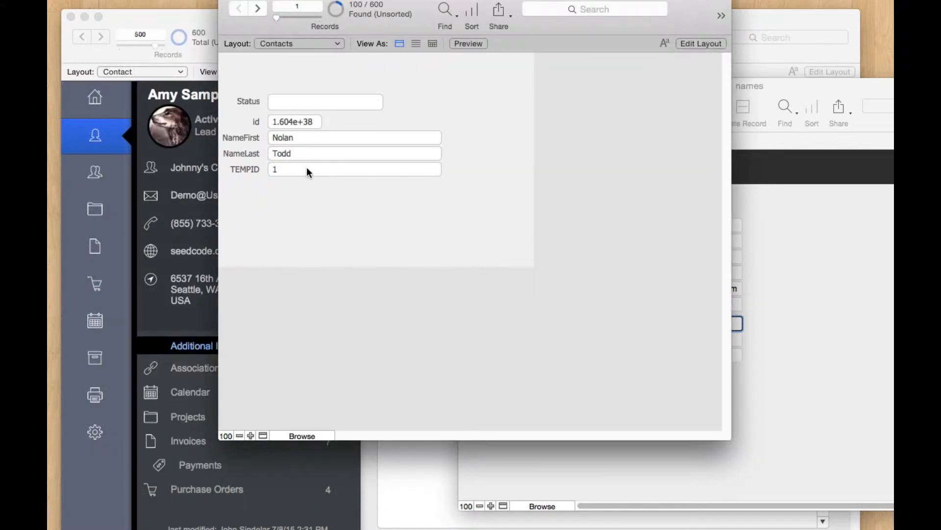
Step: Step to a later imported contact and check its TEMPID against the names window
{"action": "left_click", "coordinate": [258, 9]}
{"action": "left_click", "coordinate": [257, 9]}
{"action": "left_click", "coordinate": [258, 9]}
{"action": "left_click", "coordinate": [258, 8]}
{"action": "left_click", "coordinate": [258, 8]}
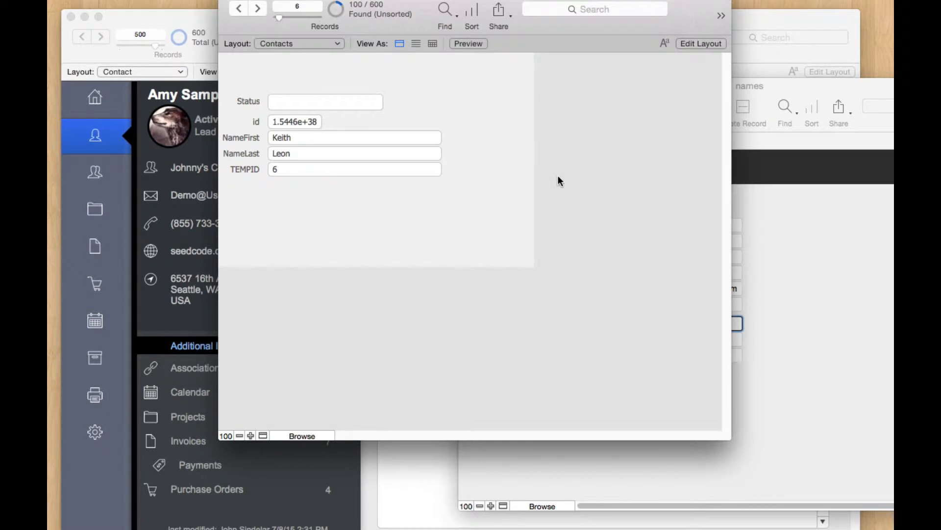
{"action": "left_click", "coordinate": [396, 167]}
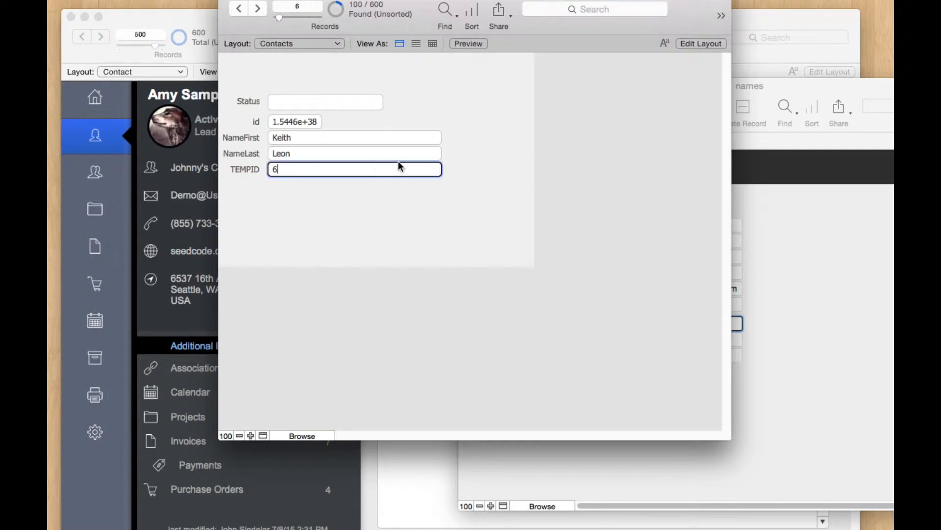
{"action": "left_click", "coordinate": [844, 234]}
{"action": "left_click", "coordinate": [325, 196]}
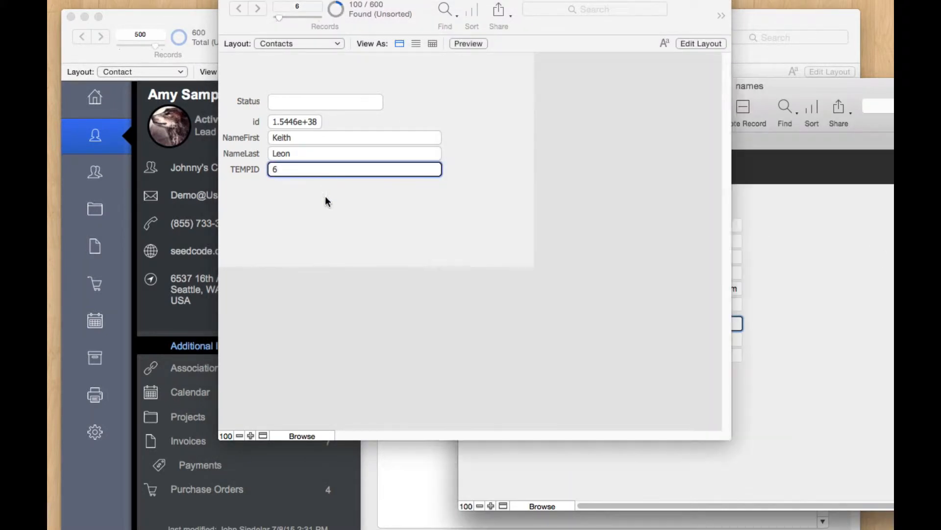
Step: Inspect the contact's full id number and compare it with the names records
{"action": "left_click", "coordinate": [297, 121]}
{"action": "left_click", "coordinate": [861, 268]}
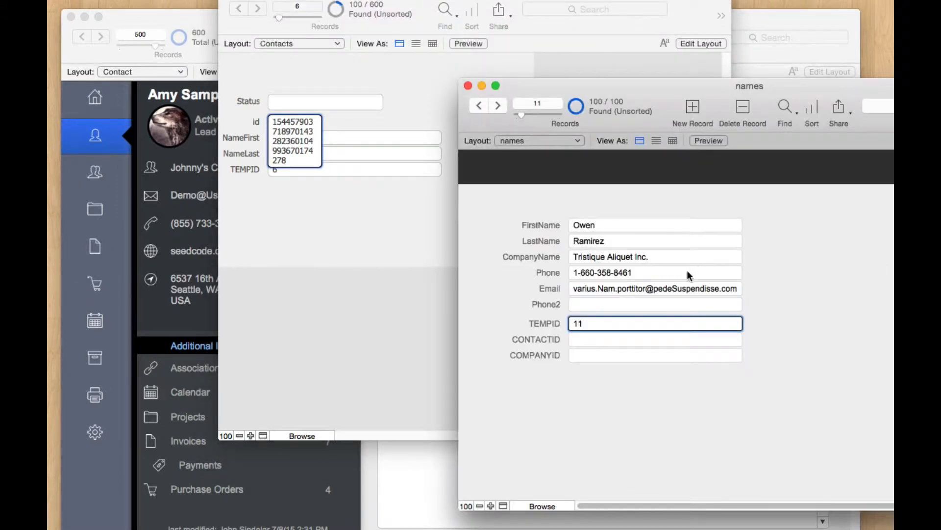
{"action": "left_click", "coordinate": [258, 249]}
{"action": "left_click", "coordinate": [259, 215]}
{"action": "left_click", "coordinate": [853, 274]}
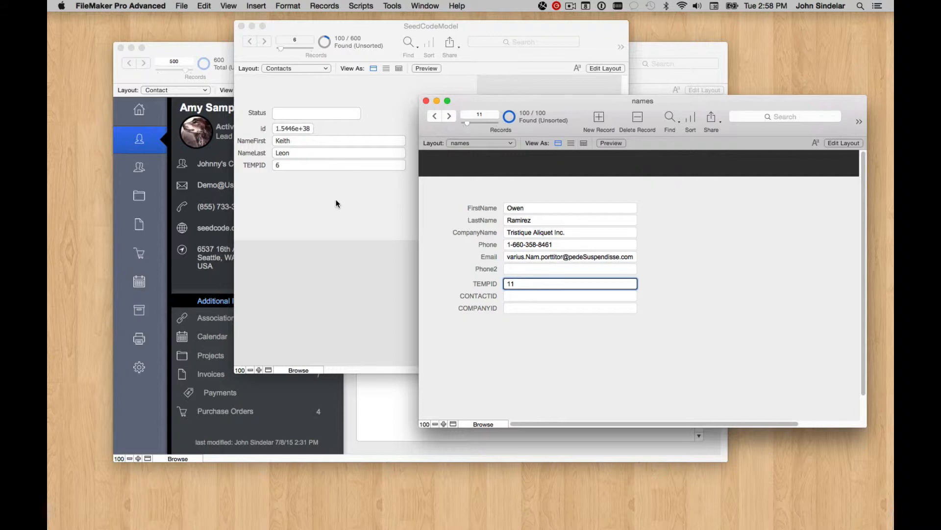
{"action": "left_click", "coordinate": [341, 193]}
{"action": "left_click", "coordinate": [700, 232]}
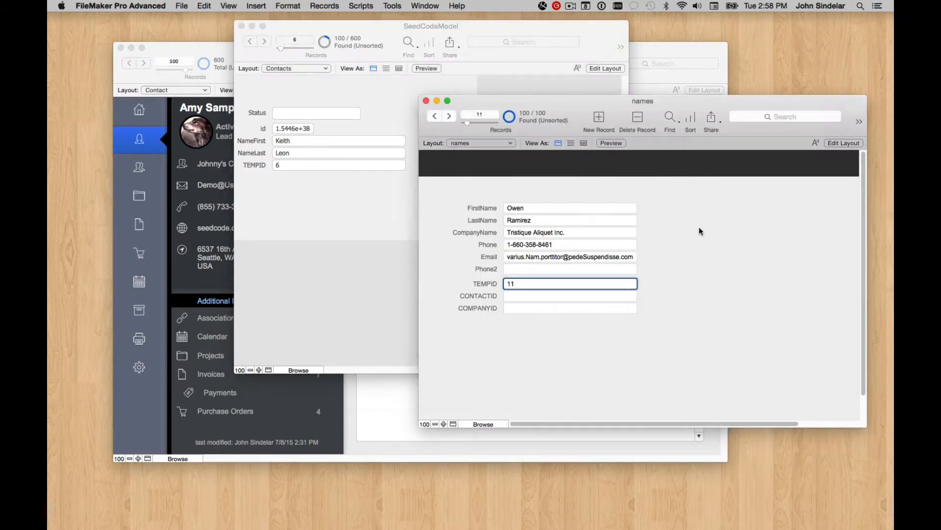
{"action": "left_click", "coordinate": [182, 6]}
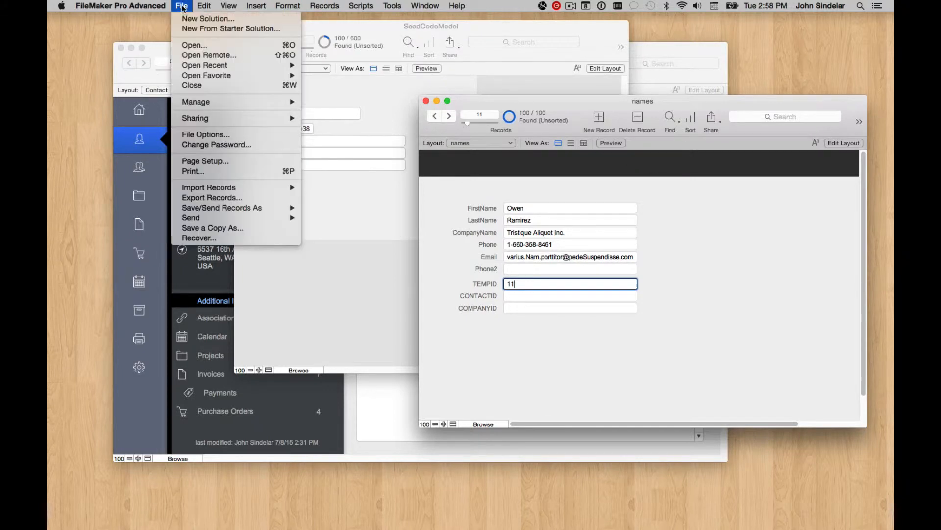
Step: Pick SeedCodeModel.fmp12 in the Desktop's Complete folder as the import source
{"action": "mouse_move", "coordinate": [231, 189]}
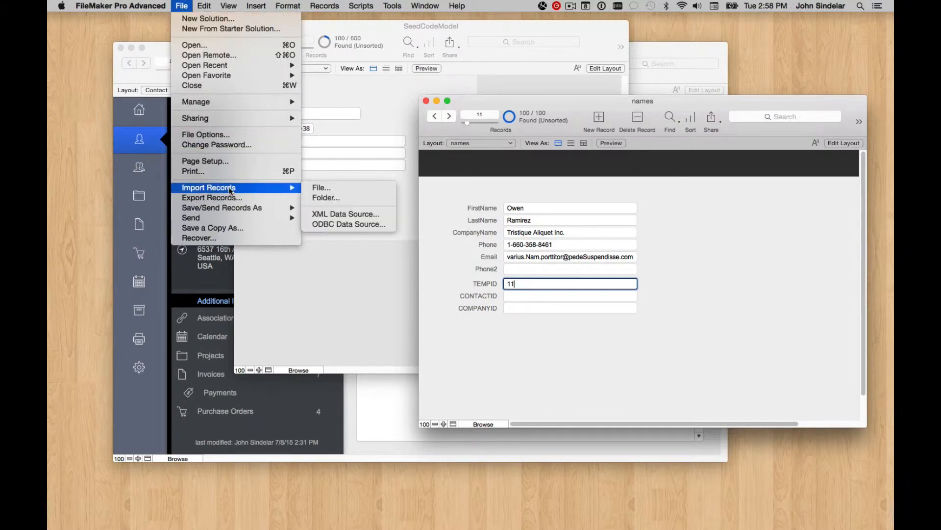
{"action": "left_click", "coordinate": [343, 189]}
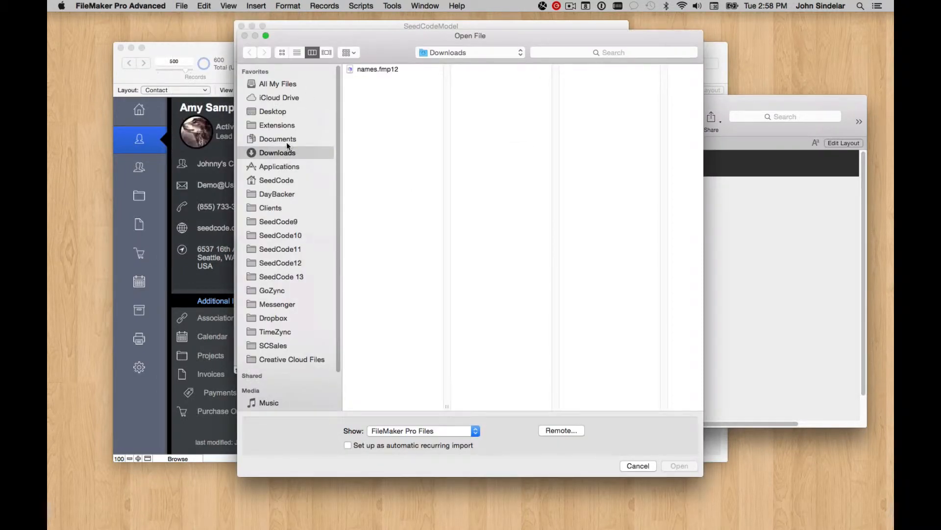
{"action": "left_click", "coordinate": [286, 112]}
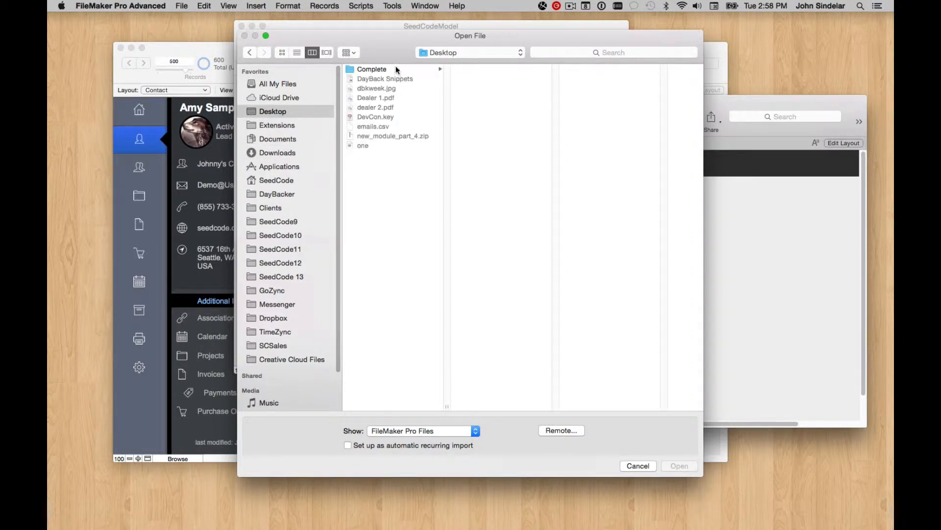
{"action": "left_click", "coordinate": [397, 70]}
{"action": "left_click", "coordinate": [510, 108]}
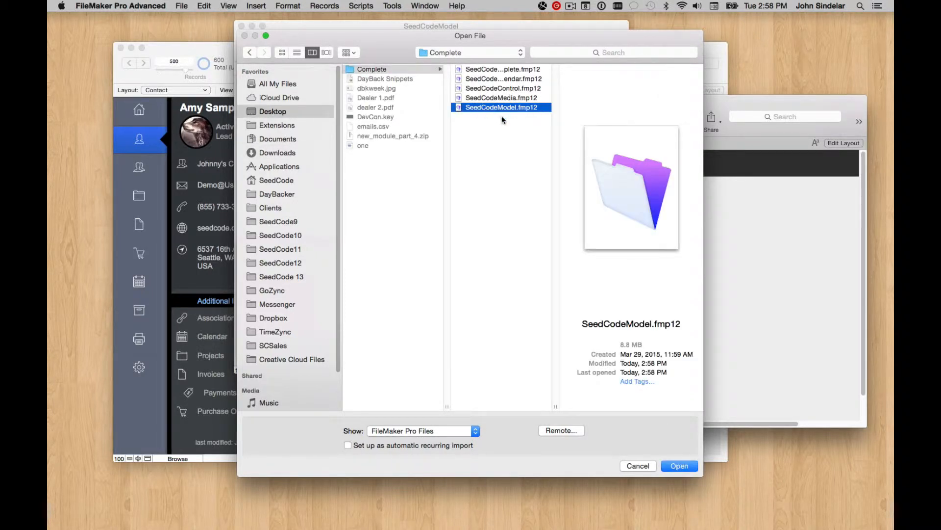
{"action": "left_click", "coordinate": [683, 466]}
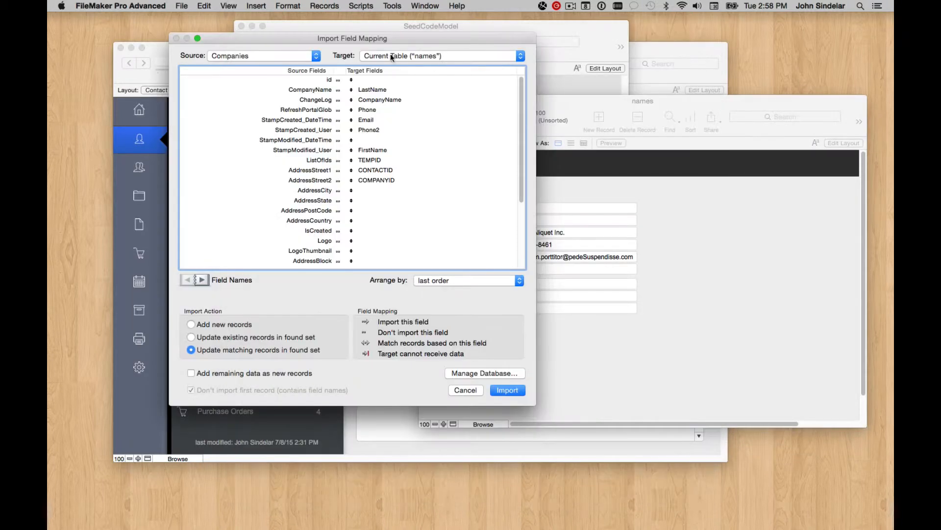
Step: Use the Contacts table as source, map id to CONTACTID, match on TEMPID, and import
{"action": "left_click", "coordinate": [254, 59]}
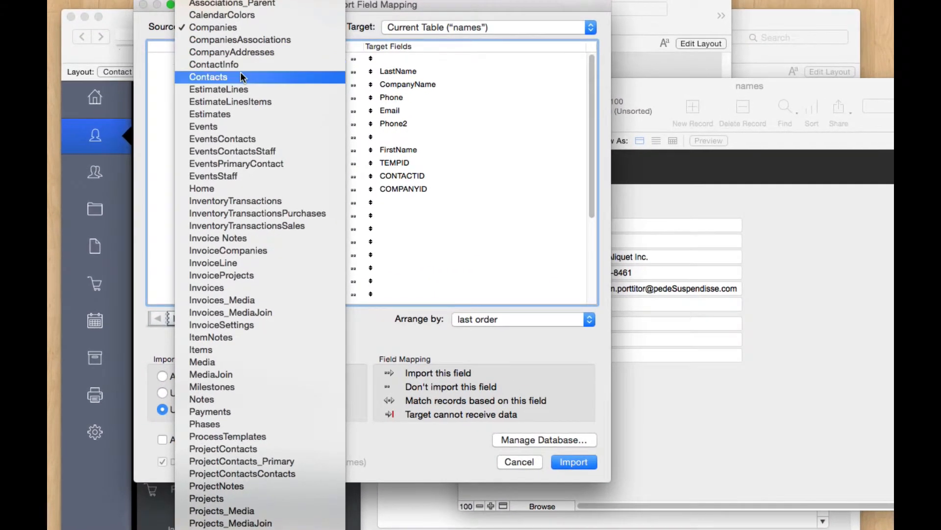
{"action": "left_click", "coordinate": [240, 74]}
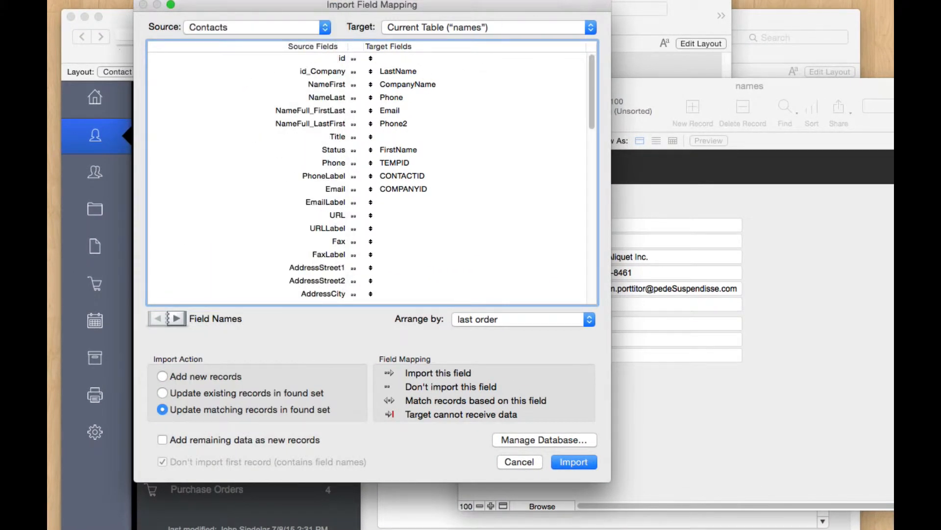
{"action": "left_click", "coordinate": [666, 6]}
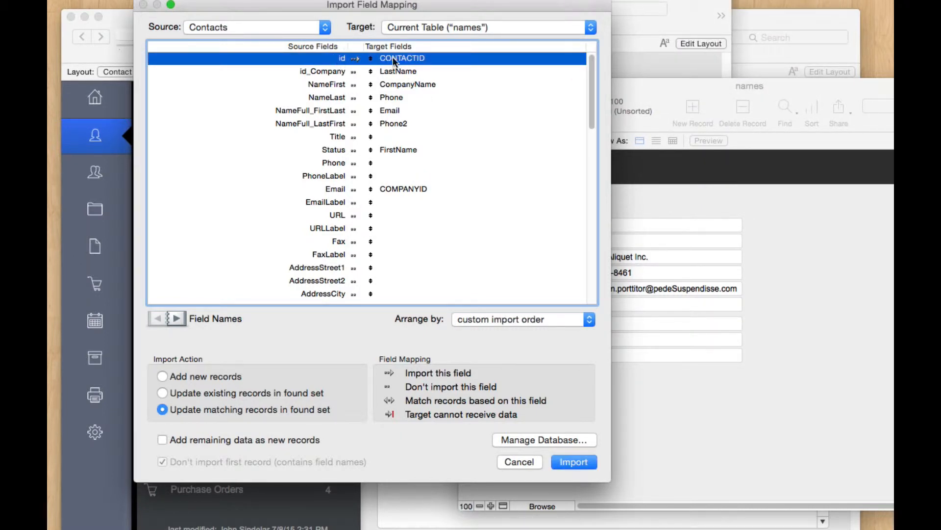
{"action": "scroll", "coordinate": [382, 172], "scroll_direction": "down", "scroll_amount": 15}
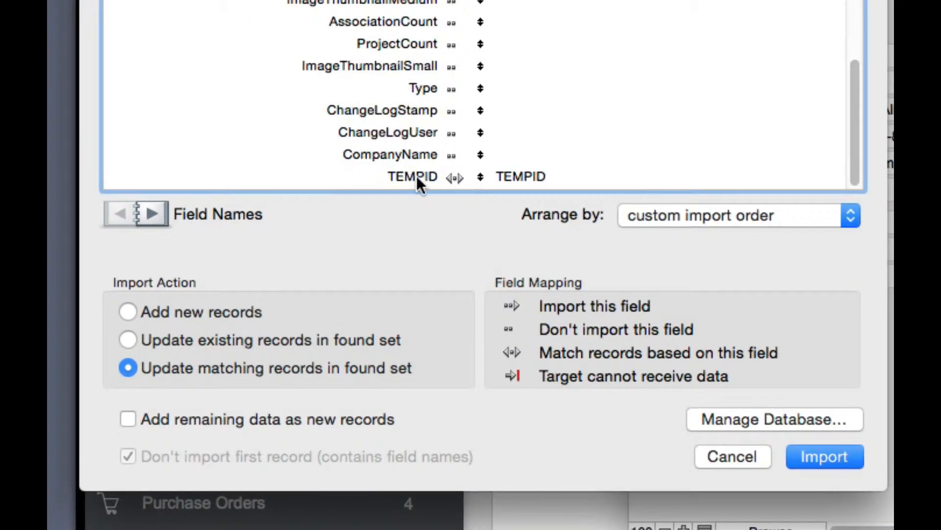
{"action": "left_click", "coordinate": [453, 178]}
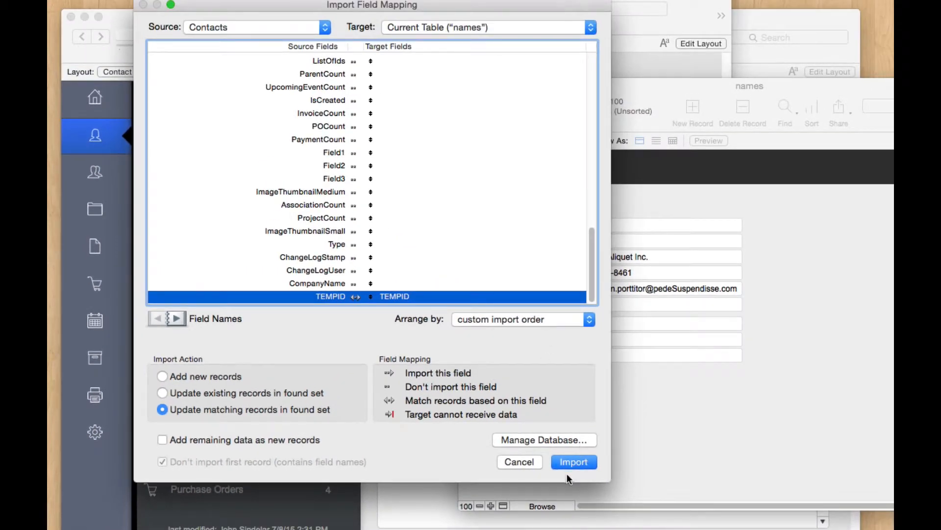
{"action": "left_click", "coordinate": [582, 466]}
Step: Check the CONTACTID values across several names records
{"action": "left_click", "coordinate": [513, 227]}
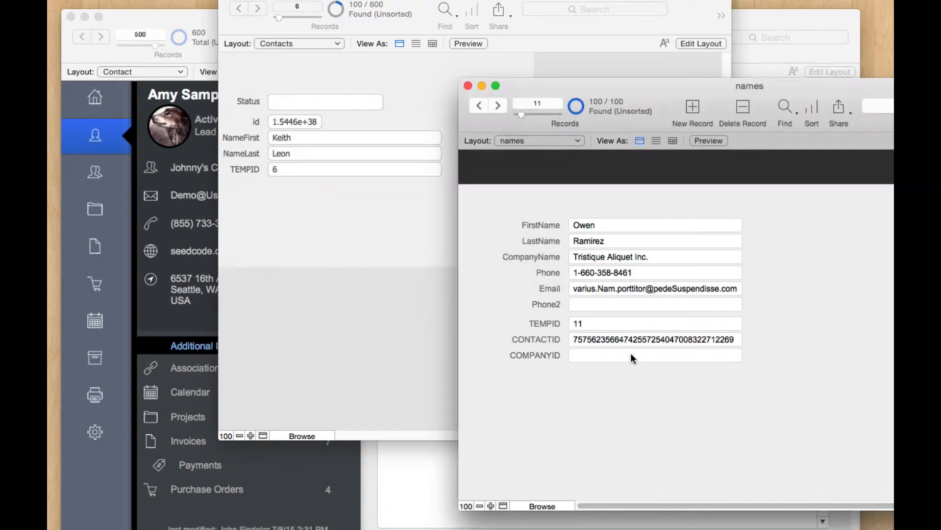
{"action": "left_click", "coordinate": [599, 333]}
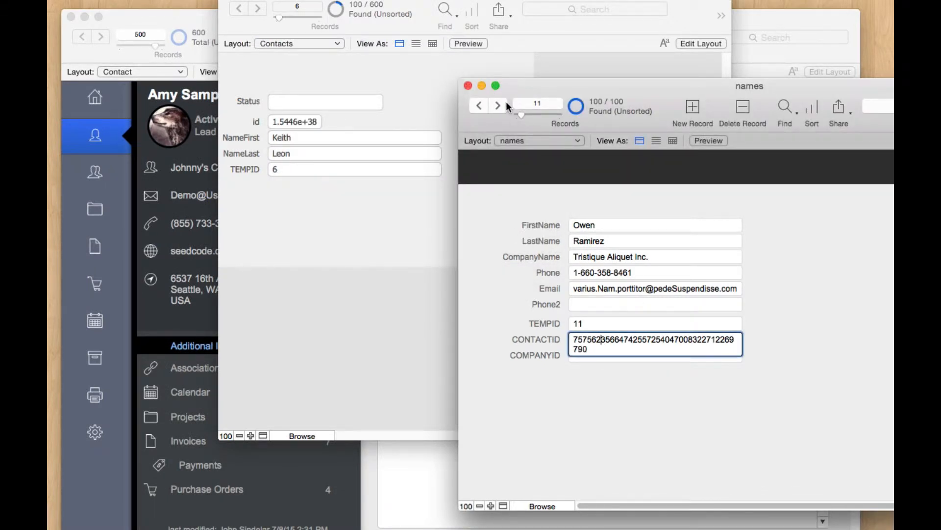
{"action": "double_click", "coordinate": [504, 103]}
{"action": "triple_click", "coordinate": [504, 104]}
{"action": "double_click", "coordinate": [504, 104]}
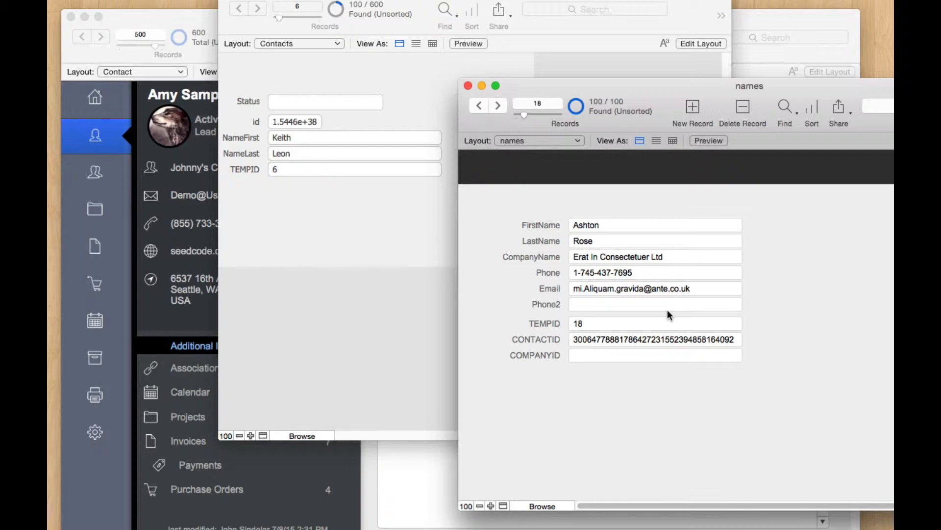
Step: Compare a contact's id and TEMPID 6 with the matching names record
{"action": "left_click", "coordinate": [301, 231]}
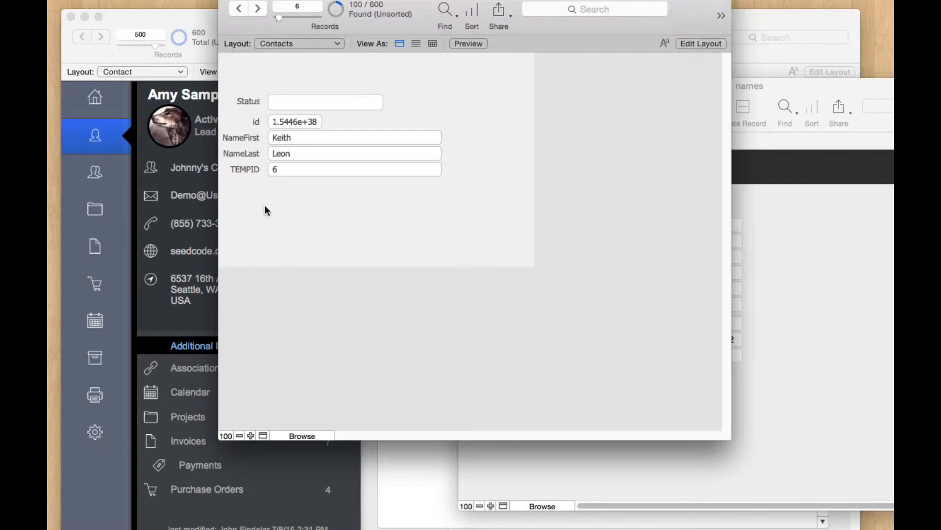
{"action": "left_click", "coordinate": [295, 125]}
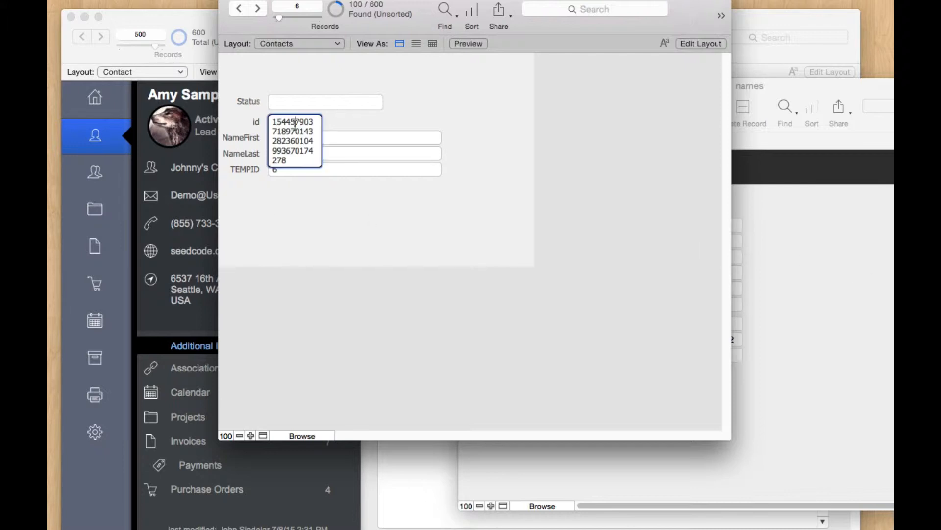
{"action": "left_click", "coordinate": [867, 297]}
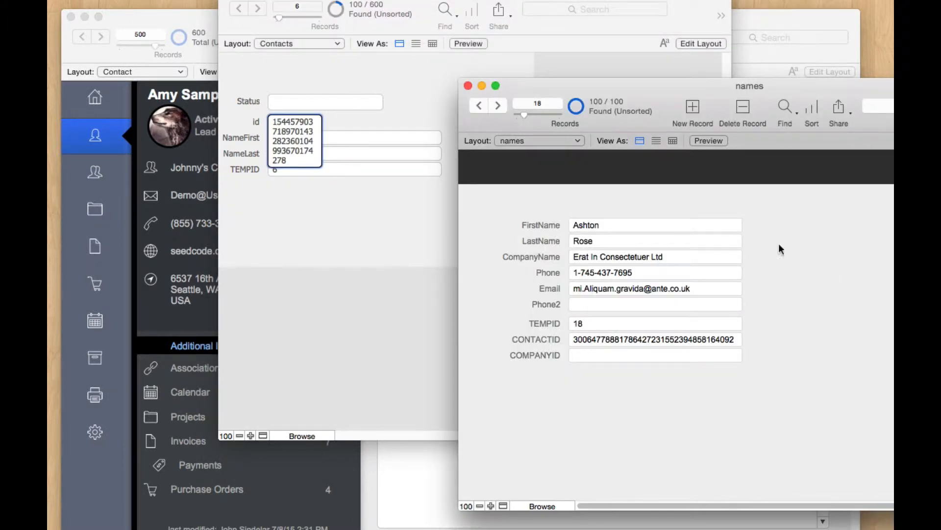
{"action": "left_click", "coordinate": [318, 228]}
{"action": "left_click", "coordinate": [295, 171]}
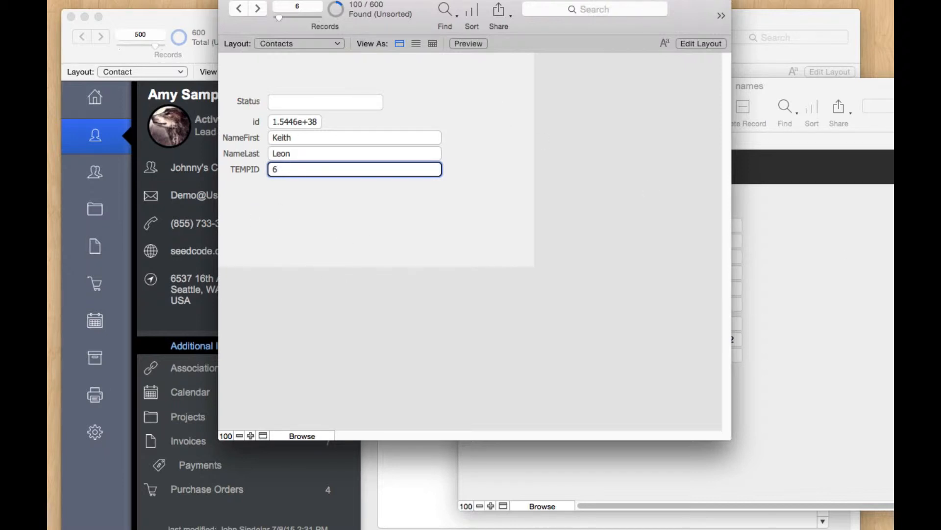
{"action": "left_click_drag", "start_coordinate": [283, 172], "coordinate": [260, 167]}
{"action": "left_click", "coordinate": [326, 196]}
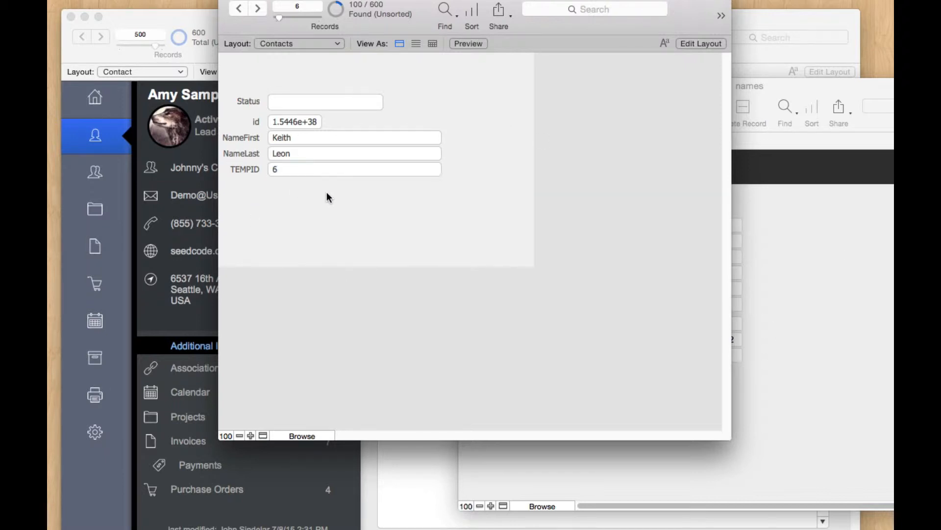
{"action": "left_click", "coordinate": [805, 251]}
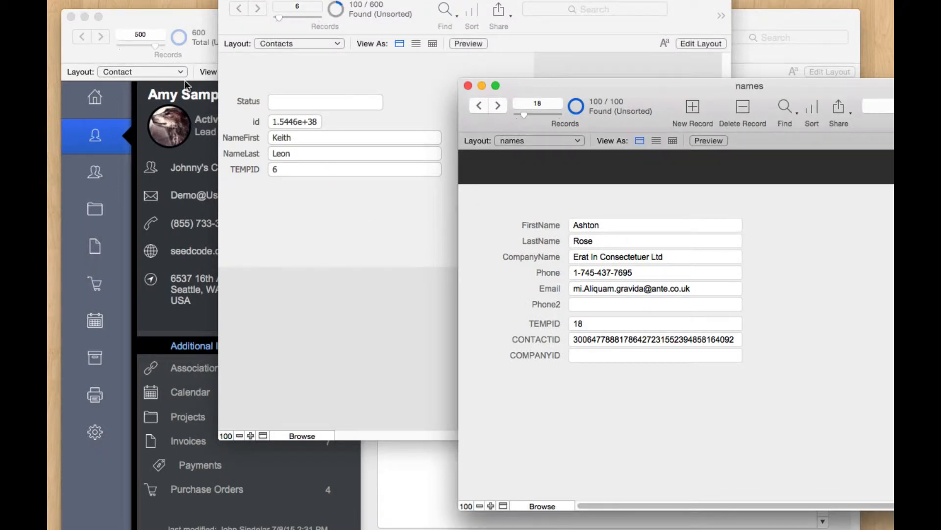
Step: Switch the Contacts window to Layout mode
{"action": "left_click", "coordinate": [264, 48]}
{"action": "left_click", "coordinate": [278, 43]}
{"action": "left_click", "coordinate": [356, 74]}
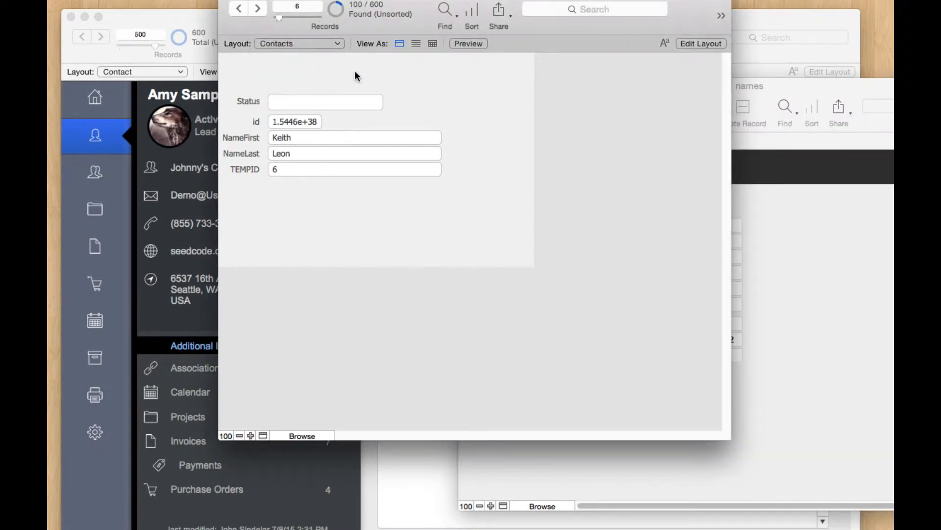
{"action": "key", "text": "super+l"}
{"action": "left_click", "coordinate": [312, 44]}
Step: Switch to the Companies layout and create a TEMPID field in the Companies table
{"action": "mouse_move", "coordinate": [319, 74]}
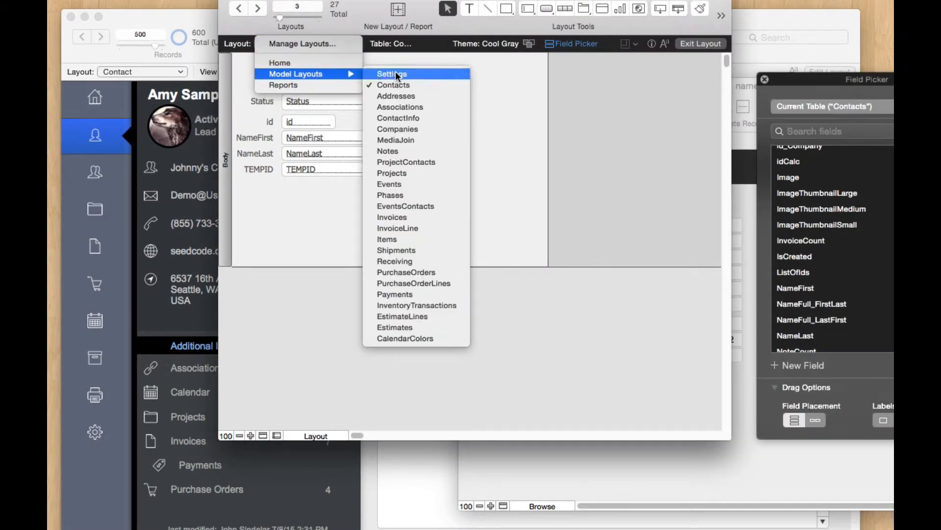
{"action": "left_click", "coordinate": [431, 128]}
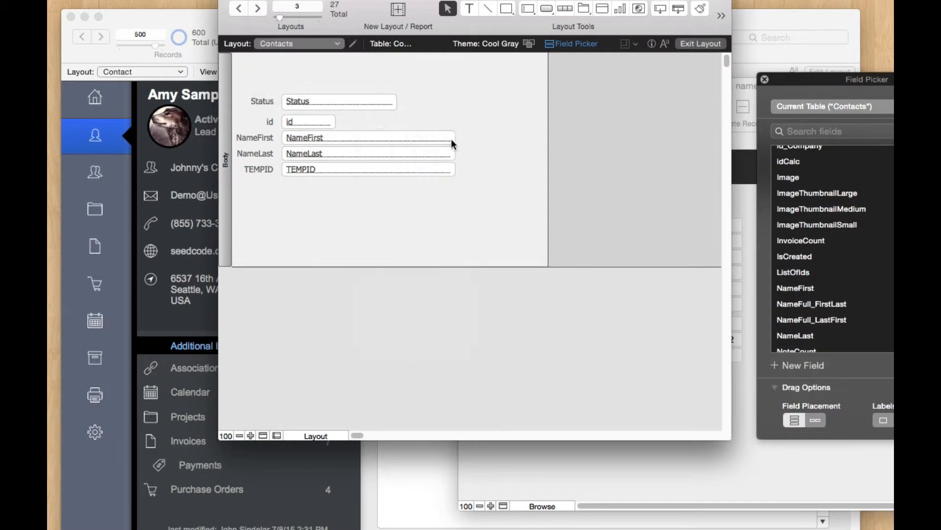
{"action": "key", "text": "super+shift+d"}
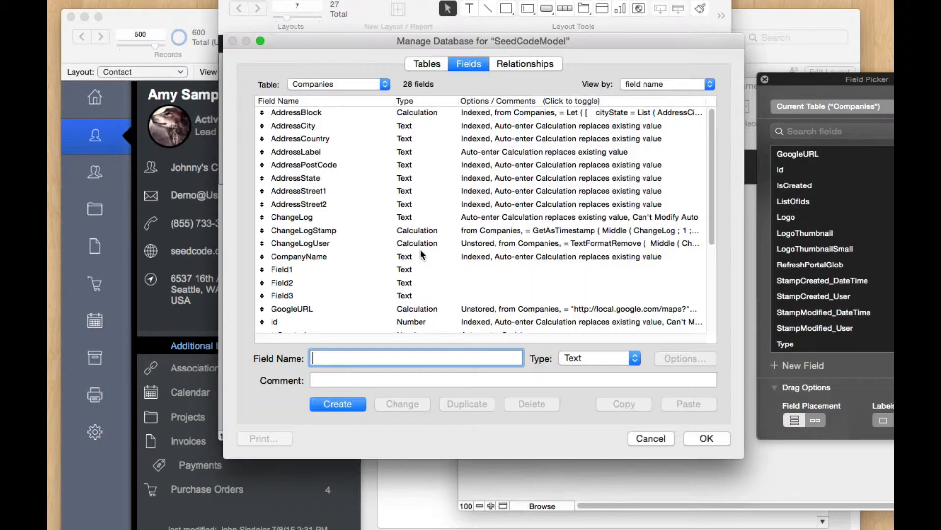
{"action": "type", "text": "TEMPID"}
{"action": "key", "text": "Return"}
{"action": "key", "text": "Return"}
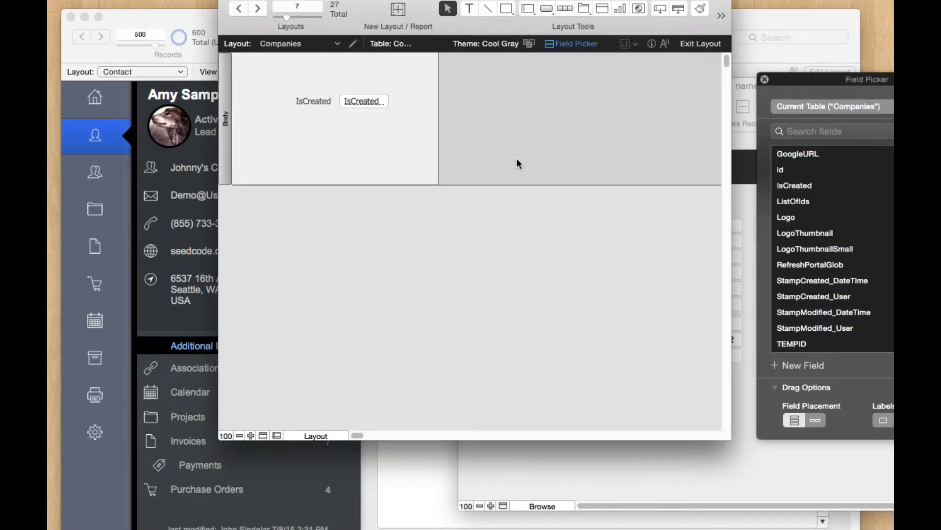
Step: Place CompanyName, id and TEMPID on the Companies layout, widen the body, and return to browsing
{"action": "left_click", "coordinate": [828, 170]}
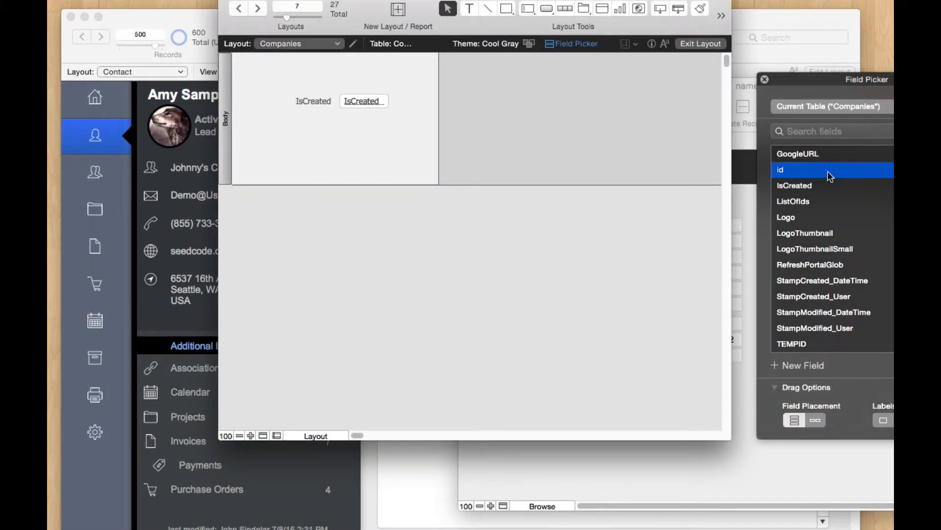
{"action": "scroll", "coordinate": [822, 218], "scroll_direction": "down", "scroll_amount": 1}
{"action": "left_click", "coordinate": [803, 330]}
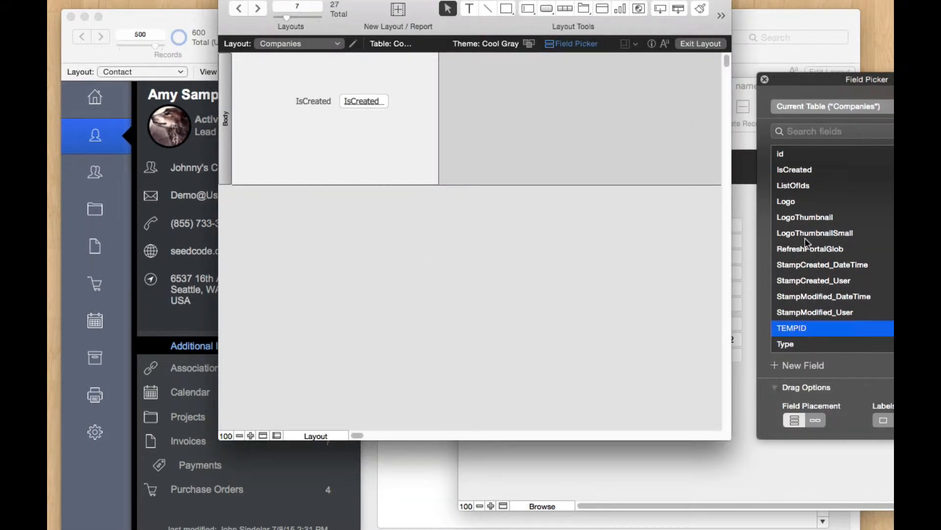
{"action": "left_click", "coordinate": [788, 153], "text": "super"}
{"action": "scroll", "coordinate": [850, 239], "scroll_direction": "up", "scroll_amount": 5}
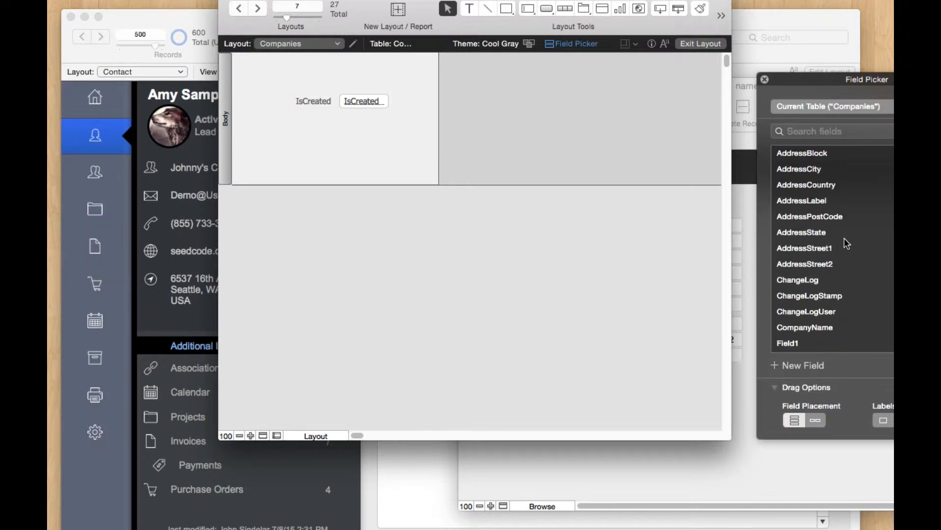
{"action": "left_click_drag", "start_coordinate": [818, 324], "coordinate": [341, 131]}
{"action": "left_click_drag", "start_coordinate": [339, 136], "coordinate": [340, 136]}
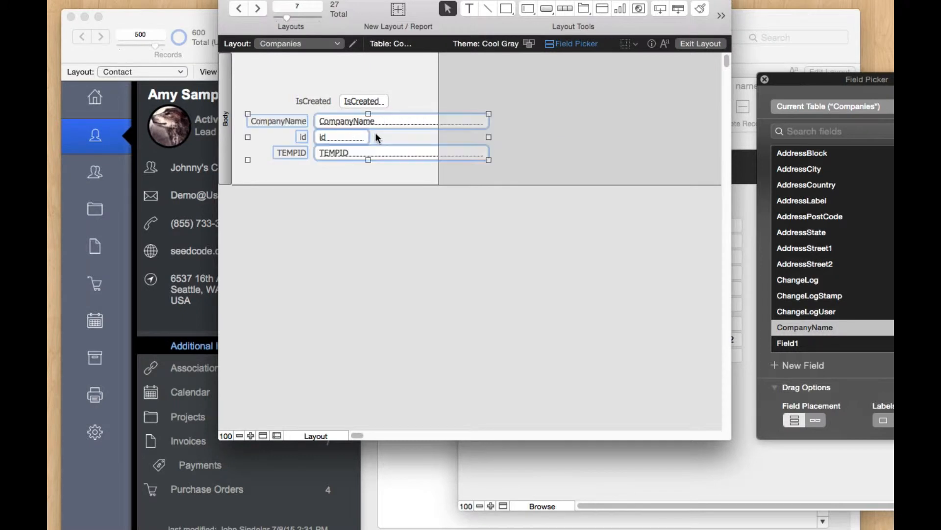
{"action": "left_click", "coordinate": [445, 91]}
{"action": "left_click_drag", "start_coordinate": [438, 84], "coordinate": [522, 84]}
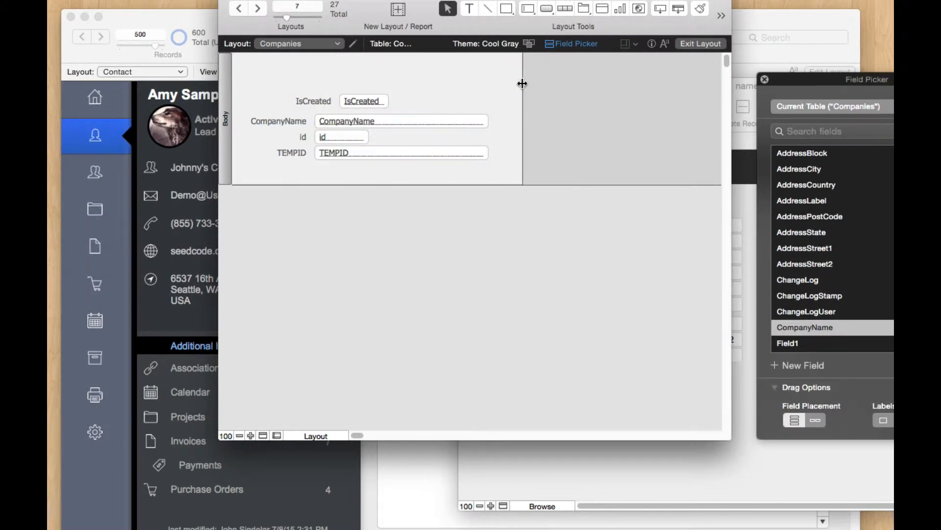
{"action": "key", "text": "super+b"}
{"action": "left_click", "coordinate": [803, 258]}
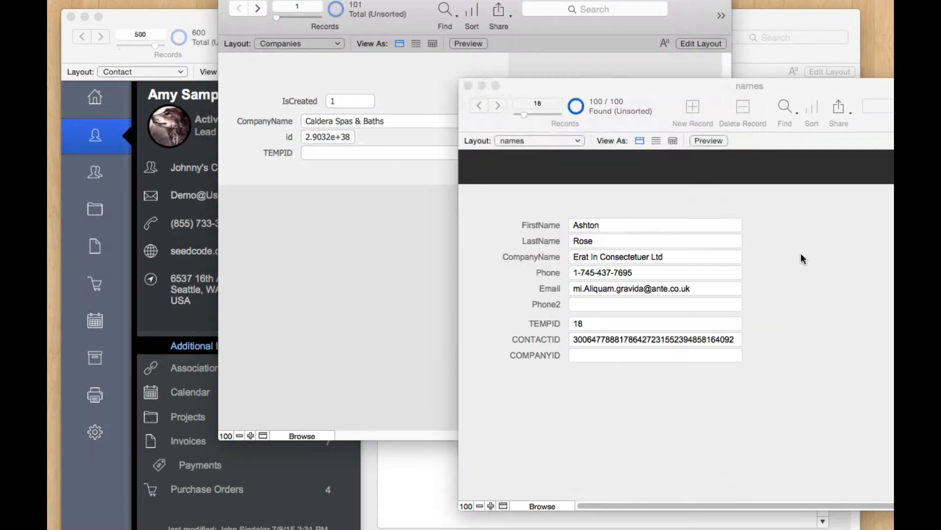
Step: Check the company's CompanyName field and the TEMPID value in names
{"action": "left_click", "coordinate": [695, 258]}
{"action": "left_click", "coordinate": [787, 246]}
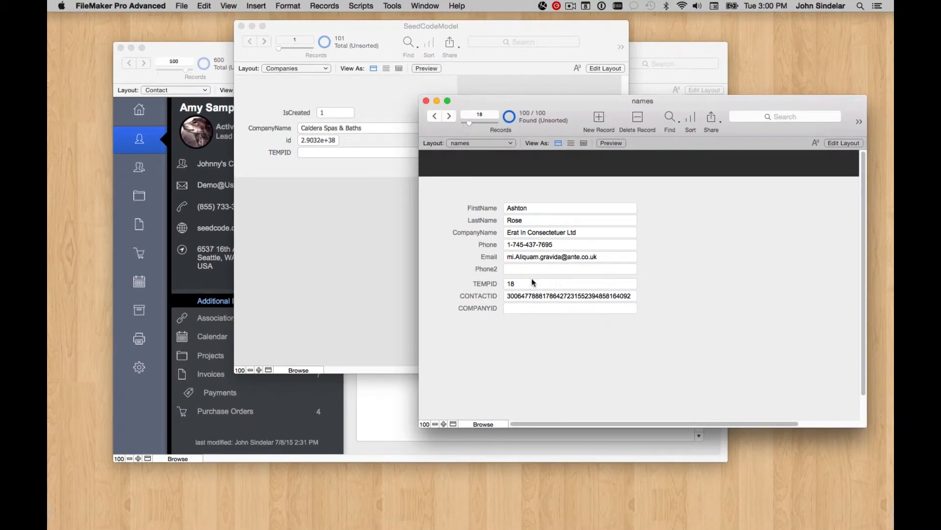
{"action": "left_click", "coordinate": [594, 314]}
{"action": "left_click", "coordinate": [727, 239]}
{"action": "left_click", "coordinate": [349, 211]}
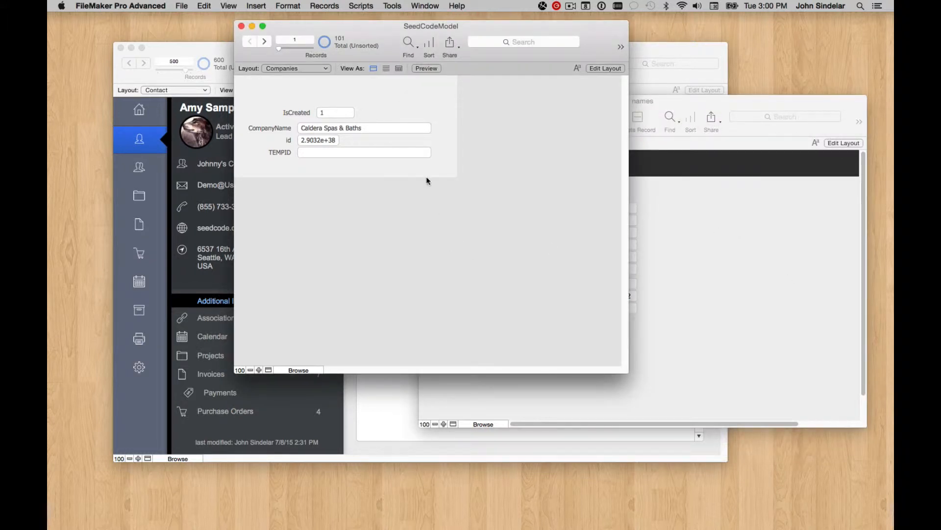
Step: Start File > Import Records > File and open names.fmp12 from Downloads
{"action": "left_click", "coordinate": [181, 6]}
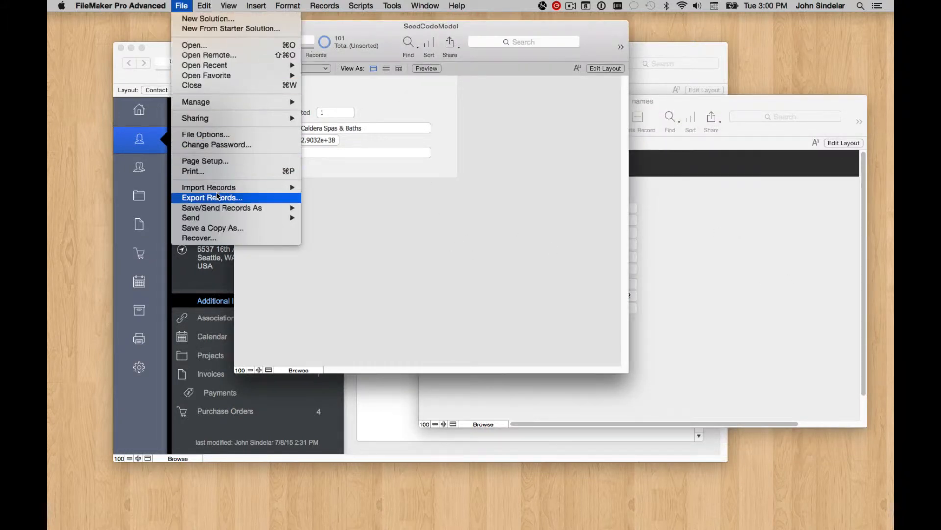
{"action": "mouse_move", "coordinate": [236, 187]}
{"action": "left_click", "coordinate": [353, 188]}
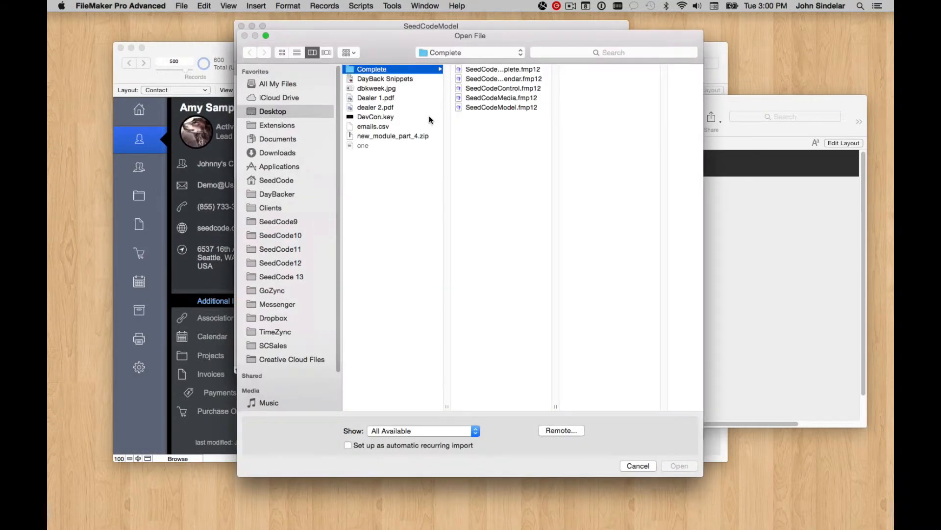
{"action": "left_click", "coordinate": [278, 139]}
{"action": "left_click", "coordinate": [278, 153]}
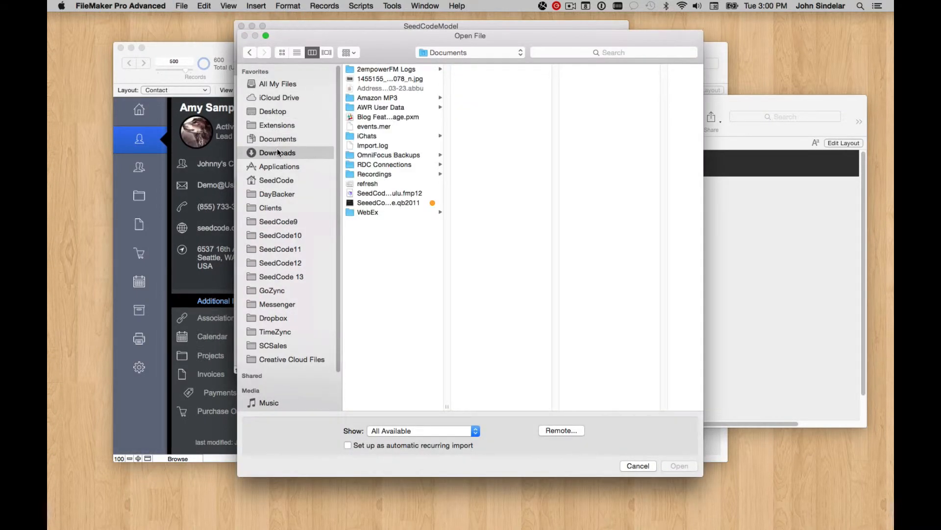
{"action": "left_click", "coordinate": [379, 70]}
{"action": "left_click", "coordinate": [680, 465]}
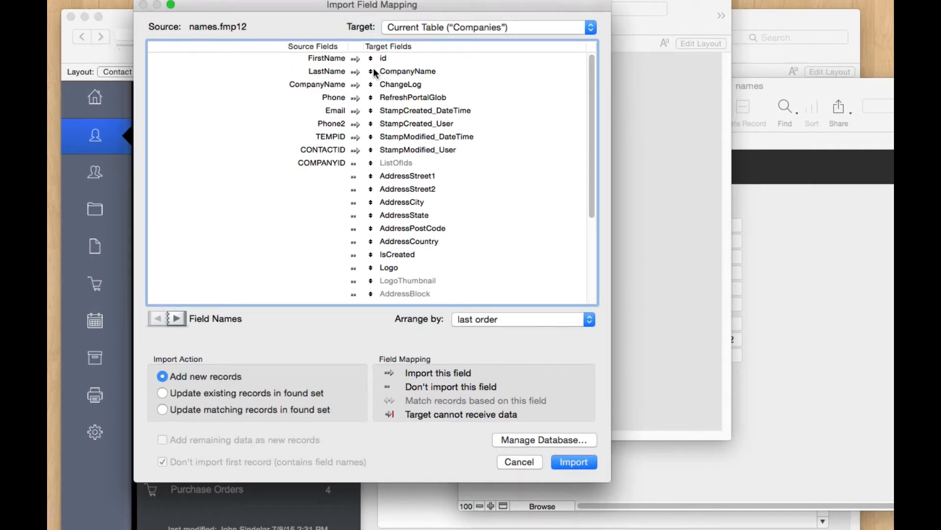
Step: Exclude FirstName, LastName, Phone, Email, Phone2 and CONTACTID from the Companies import mapping
{"action": "mouse_move", "coordinate": [372, 84]}
{"action": "left_mouse_down"}
{"action": "mouse_move", "coordinate": [375, 152]}
{"action": "mouse_move", "coordinate": [371, 72]}
{"action": "left_mouse_up"}
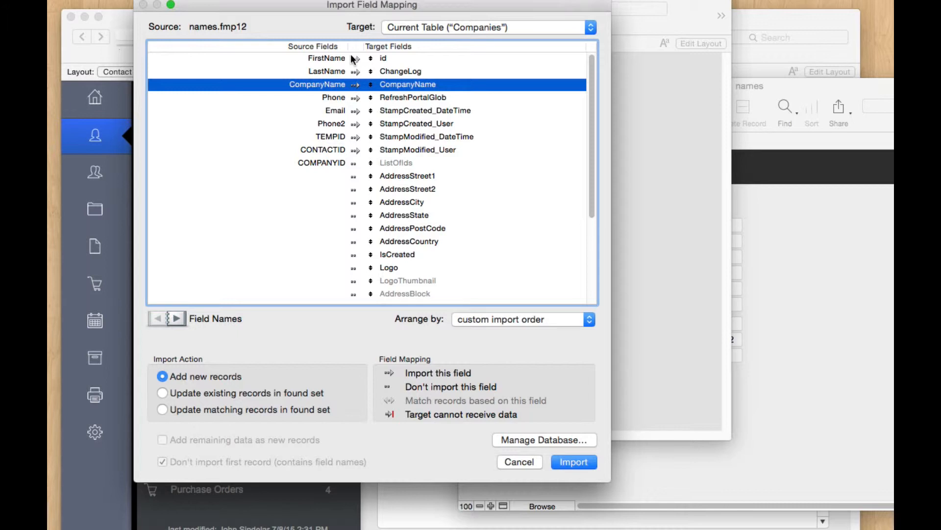
{"action": "left_click", "coordinate": [353, 59]}
{"action": "left_click", "coordinate": [353, 72]}
{"action": "left_click", "coordinate": [354, 98]}
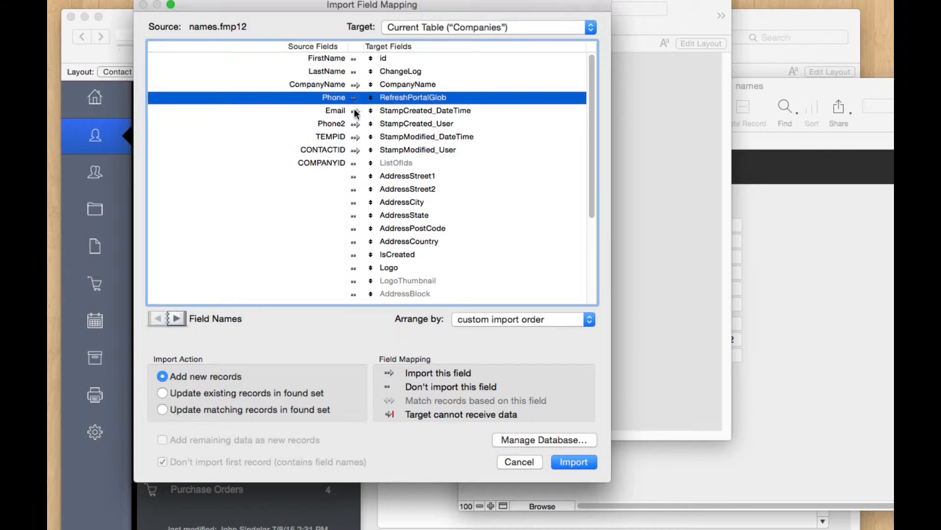
{"action": "left_click", "coordinate": [354, 111]}
{"action": "left_click", "coordinate": [354, 124]}
{"action": "left_click", "coordinate": [354, 150]}
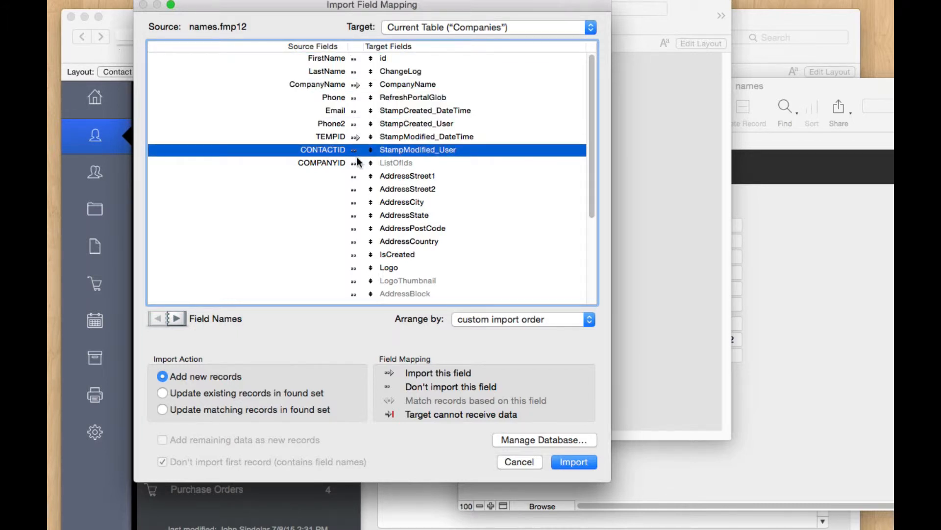
{"action": "scroll", "coordinate": [390, 232], "scroll_direction": "down", "scroll_amount": 5}
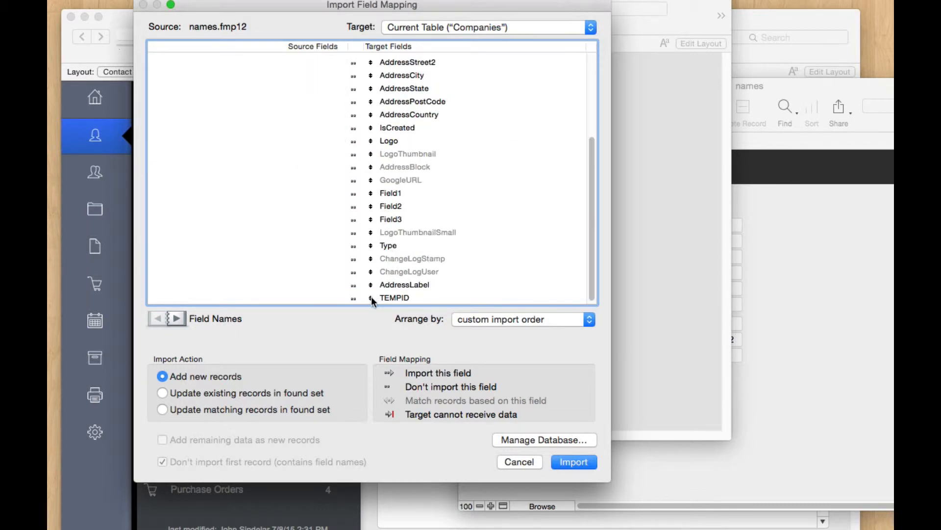
{"action": "left_click_drag", "start_coordinate": [372, 296], "coordinate": [374, 139]}
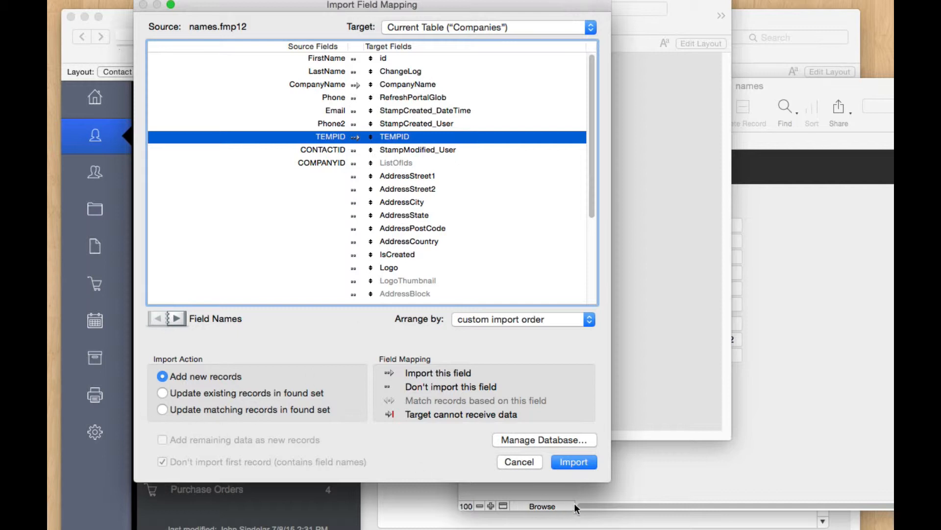
Step: Run the import with auto-enter options applied
{"action": "left_click", "coordinate": [574, 460]}
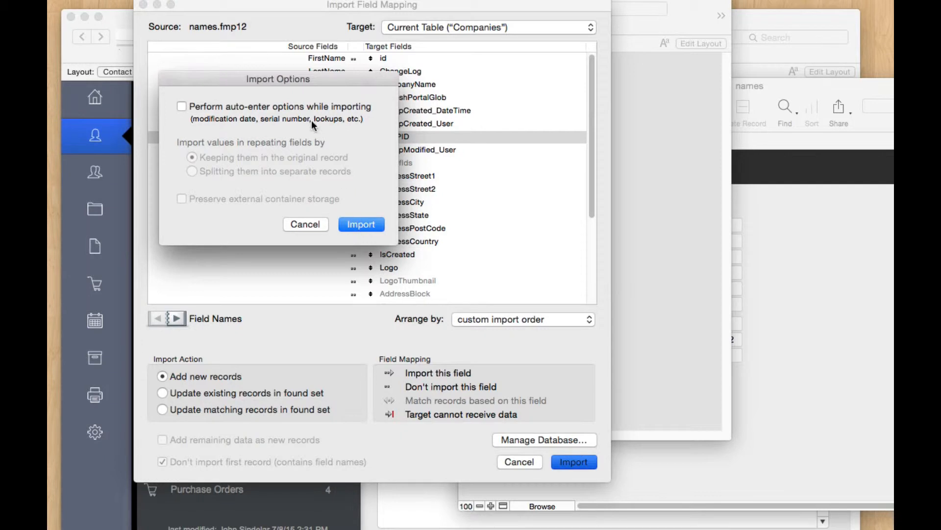
{"action": "left_click", "coordinate": [308, 108]}
{"action": "left_click", "coordinate": [362, 225]}
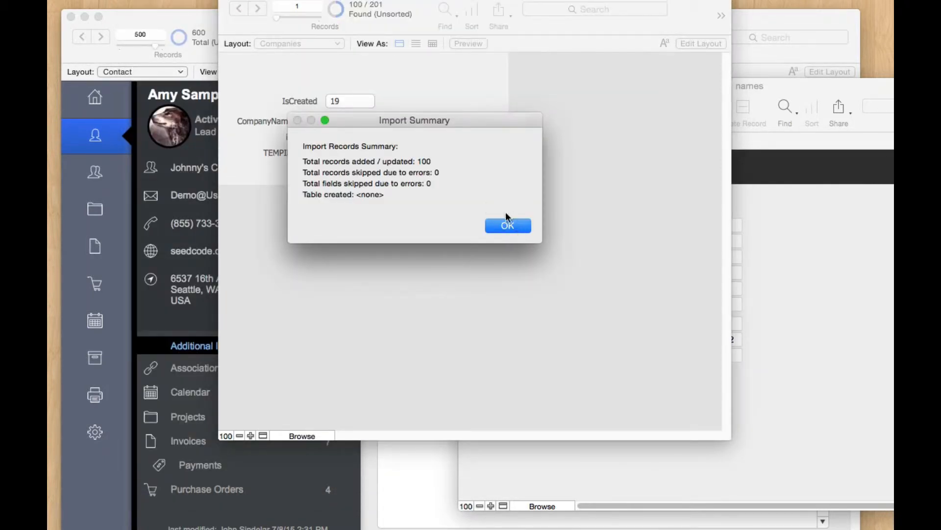
Step: Close the summary and browse SeedCodeComplete to contact 500 to show its three linked companies
{"action": "left_click", "coordinate": [510, 225]}
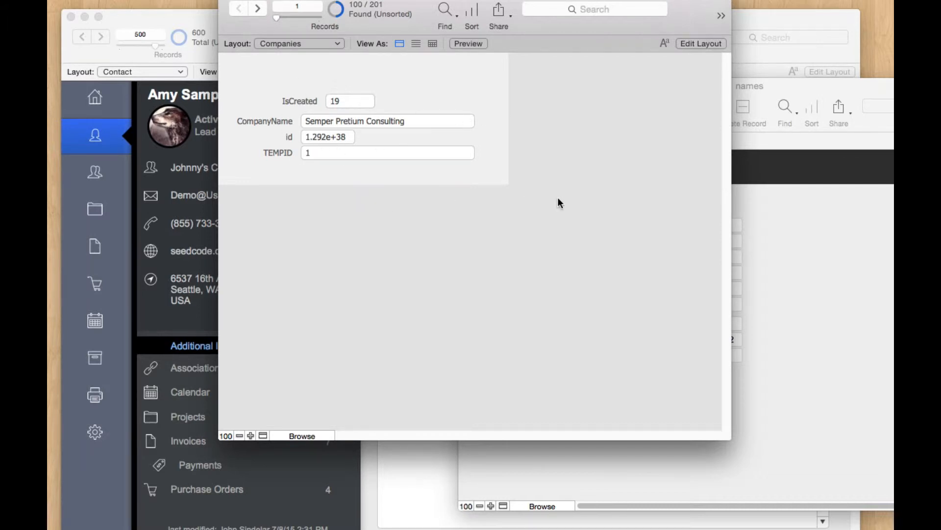
{"action": "left_click", "coordinate": [133, 53]}
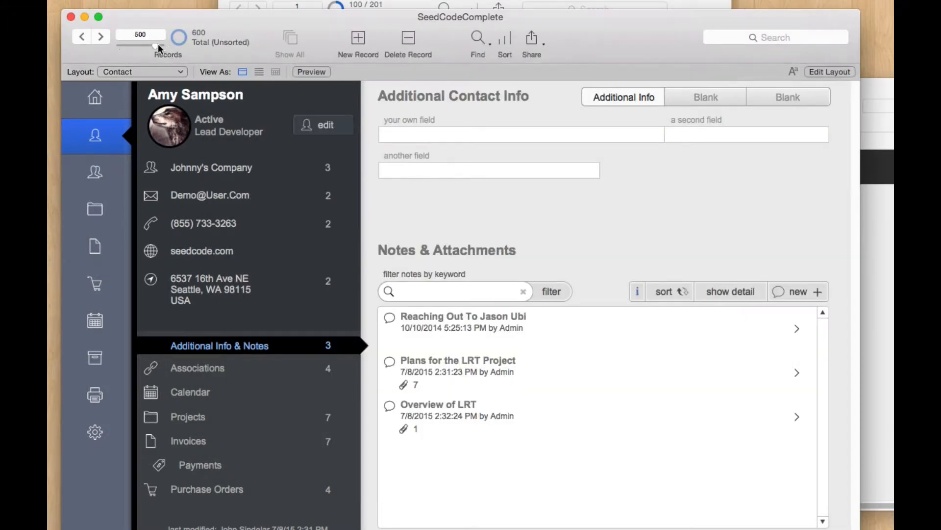
{"action": "left_click_drag", "start_coordinate": [157, 45], "coordinate": [162, 45]}
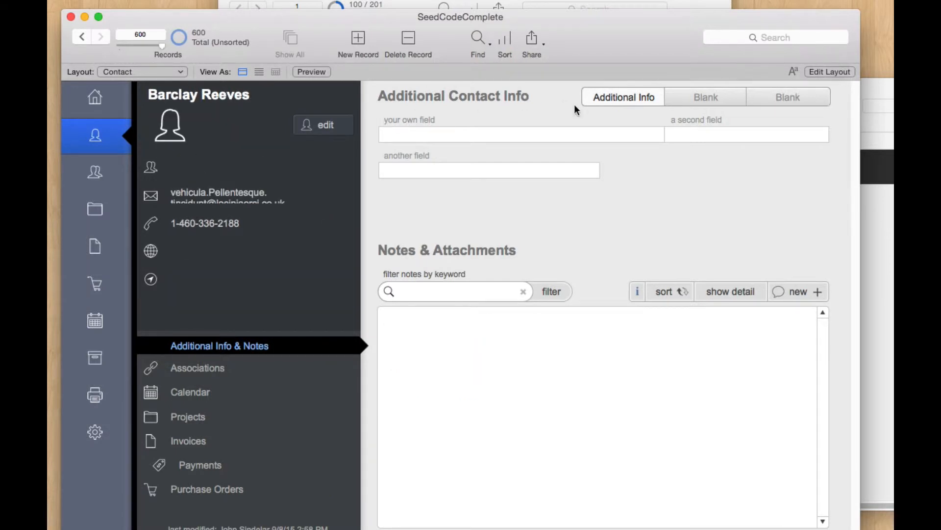
{"action": "left_click_drag", "start_coordinate": [157, 45], "coordinate": [154, 45]}
{"action": "left_click_drag", "start_coordinate": [154, 45], "coordinate": [154, 45]}
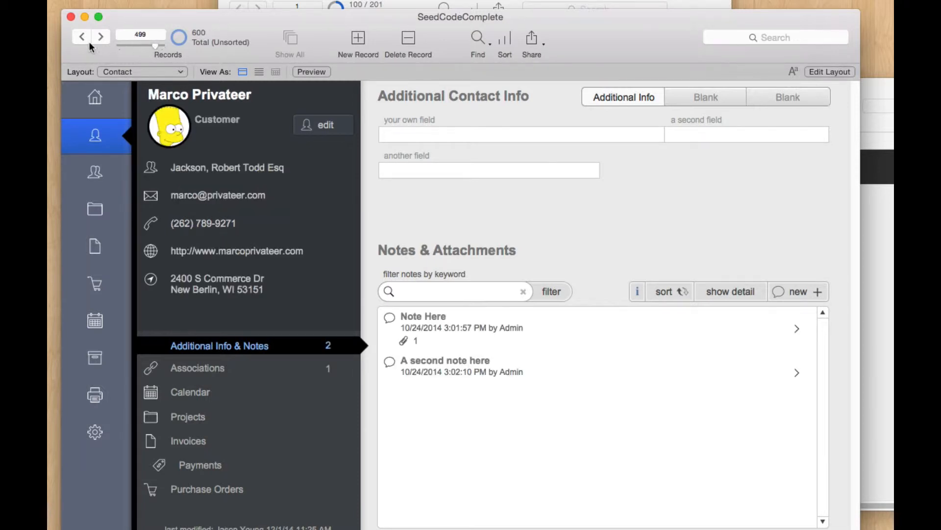
{"action": "left_click", "coordinate": [105, 35]}
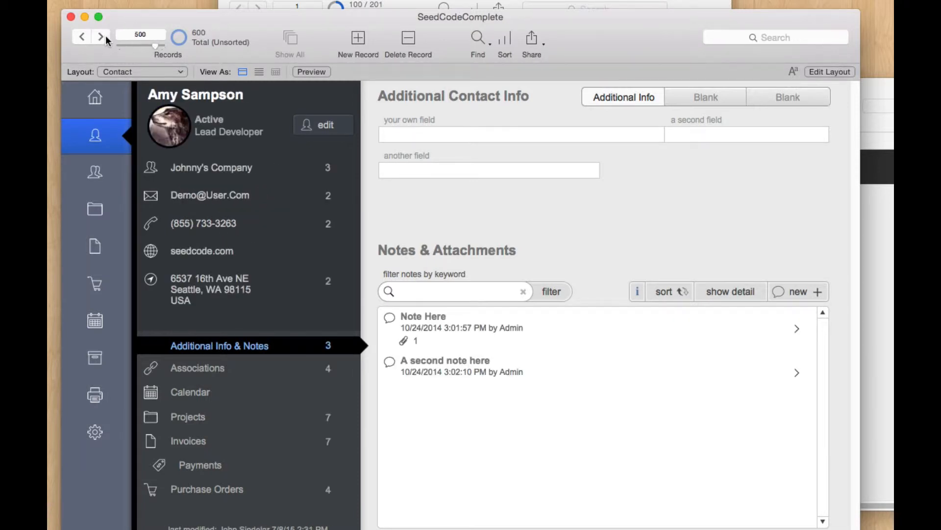
{"action": "left_click", "coordinate": [328, 168]}
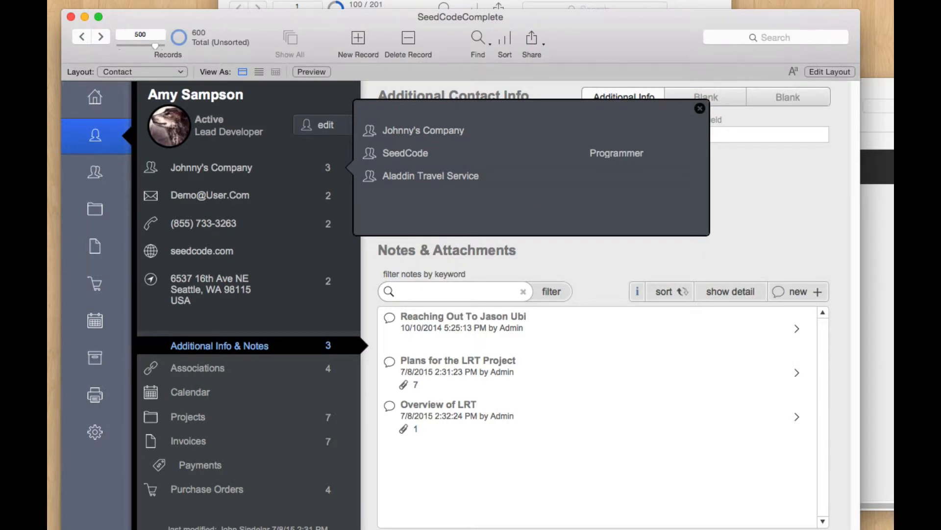
Step: Inspect the names record's empty COMPANYID and its CONTACTID value
{"action": "left_click", "coordinate": [514, 3]}
{"action": "left_click", "coordinate": [872, 251]}
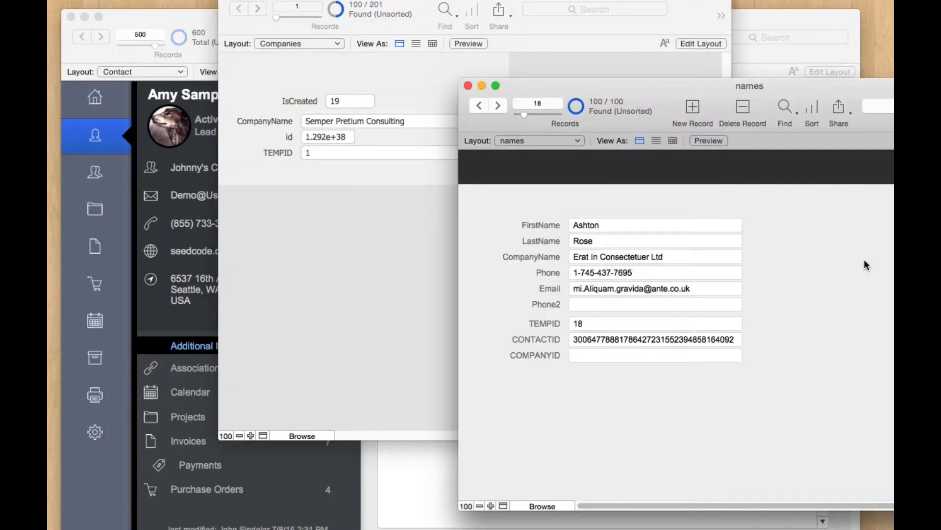
{"action": "left_click", "coordinate": [590, 355]}
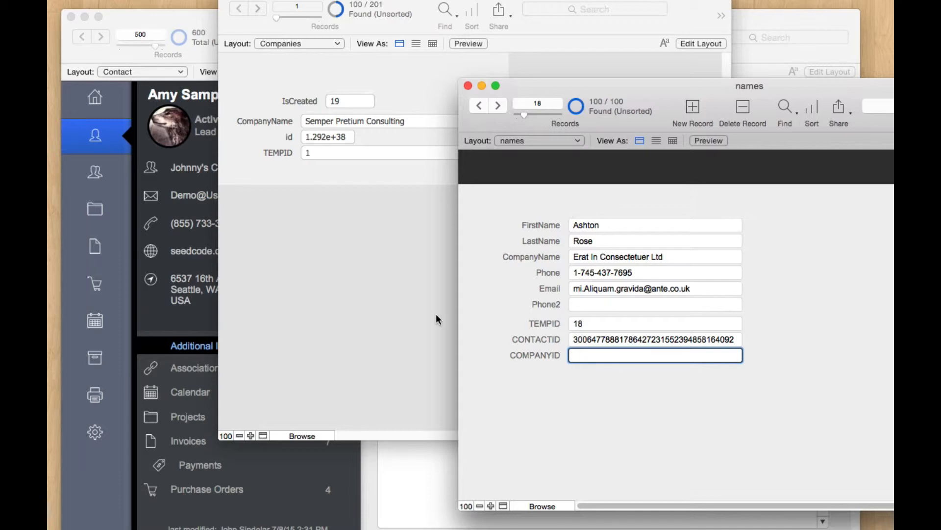
{"action": "left_click", "coordinate": [628, 340]}
{"action": "left_click", "coordinate": [350, 265]}
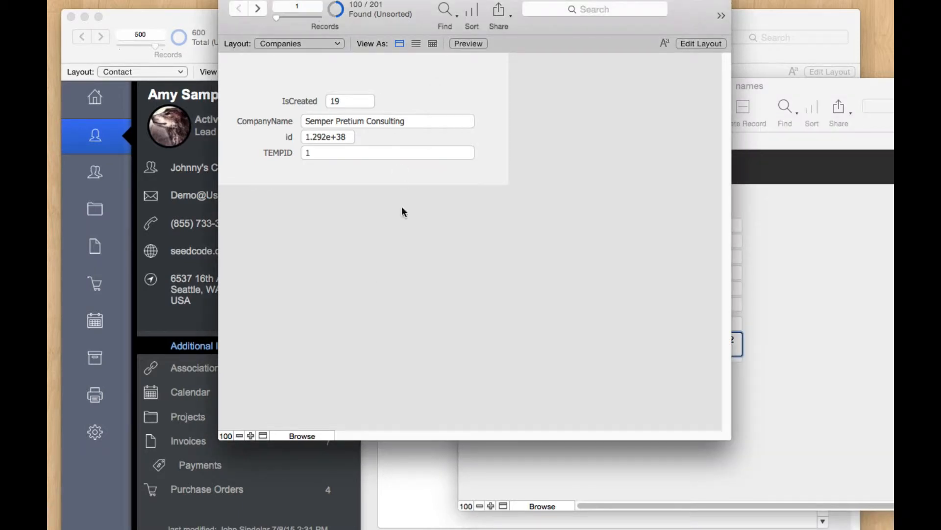
{"action": "left_click", "coordinate": [876, 262]}
{"action": "left_click", "coordinate": [737, 400]}
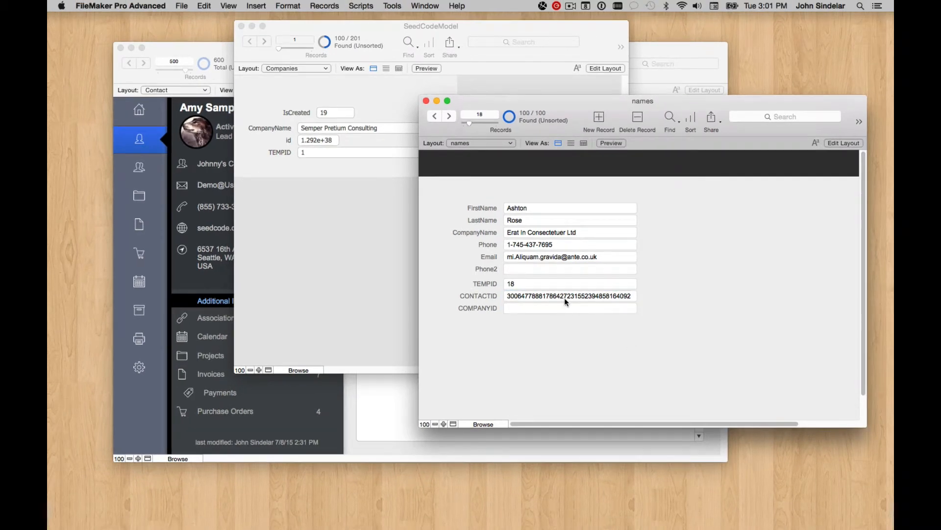
{"action": "left_click", "coordinate": [181, 6]}
Step: Choose the Companies table of SeedCodeModel.fmp12 (Desktop > Complete) as the import source for names
{"action": "mouse_move", "coordinate": [274, 187]}
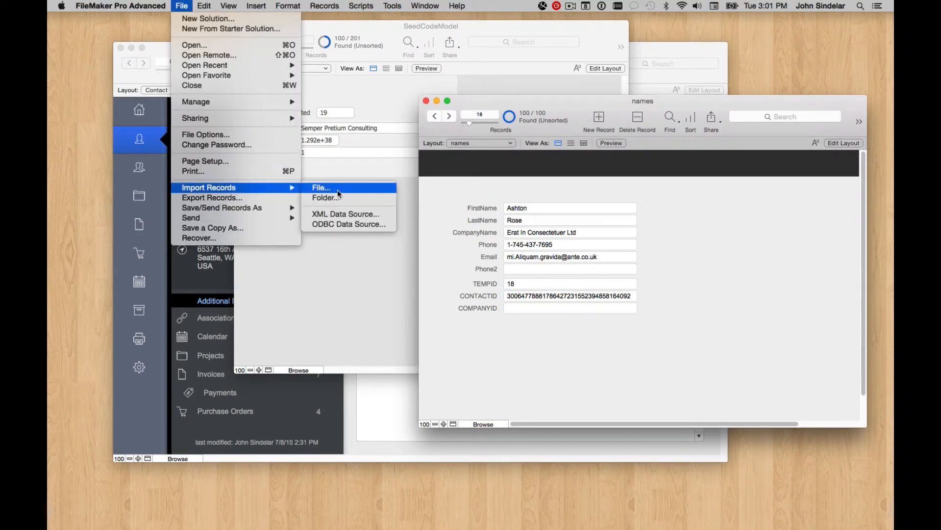
{"action": "left_click", "coordinate": [352, 189]}
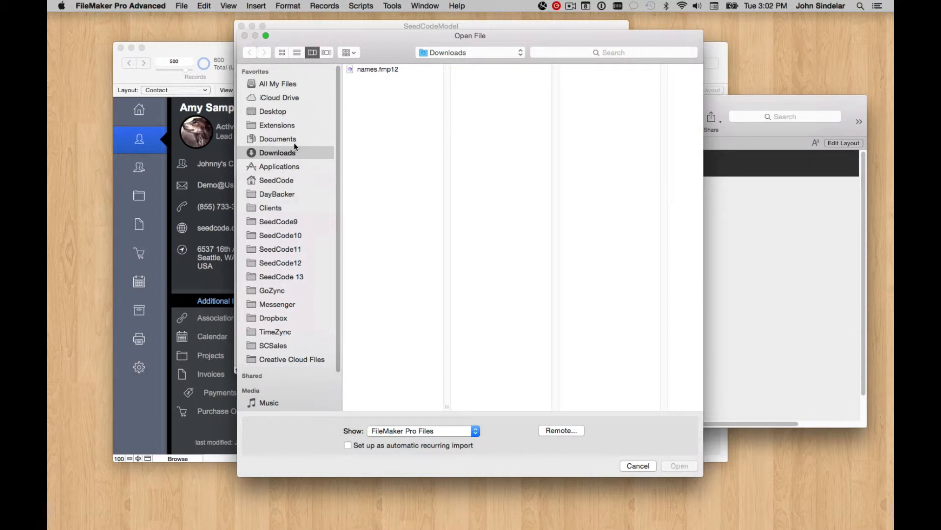
{"action": "left_click", "coordinate": [295, 113]}
{"action": "left_click", "coordinate": [372, 69]}
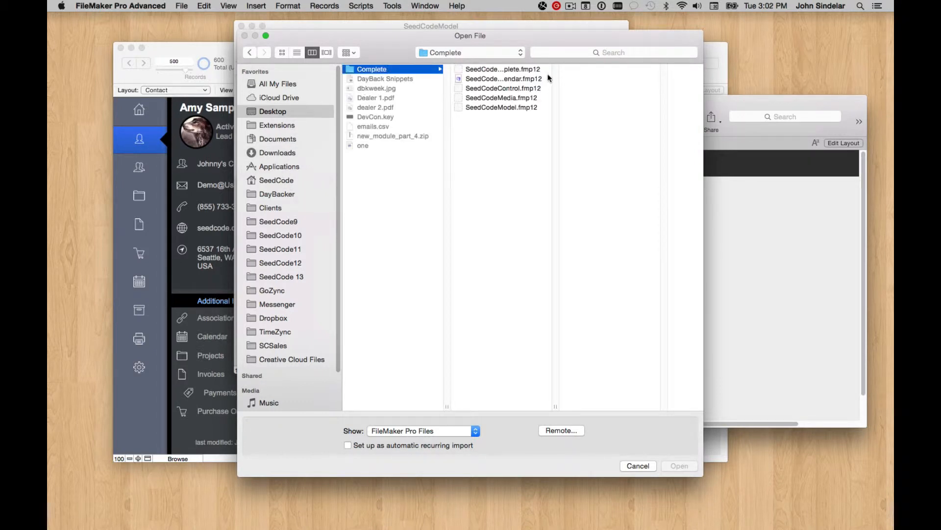
{"action": "left_click", "coordinate": [517, 110]}
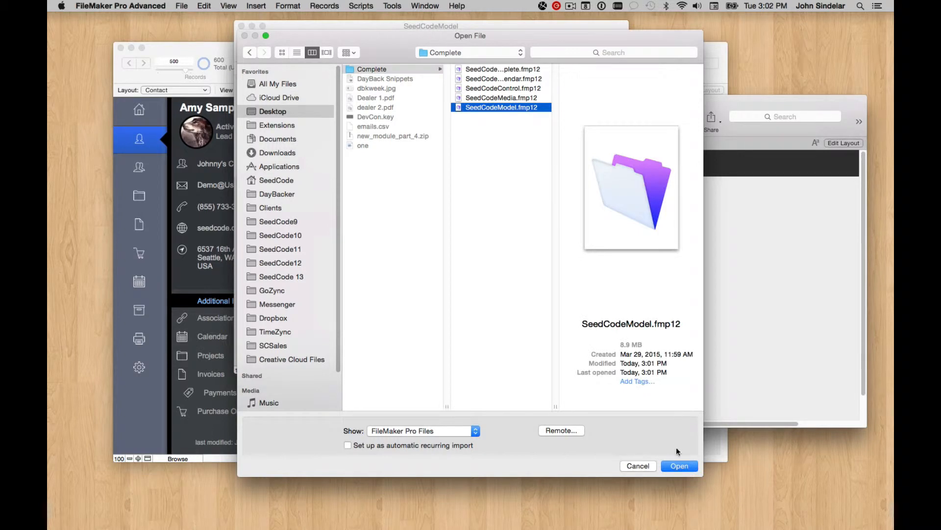
{"action": "left_click", "coordinate": [679, 465]}
{"action": "left_click", "coordinate": [270, 56]}
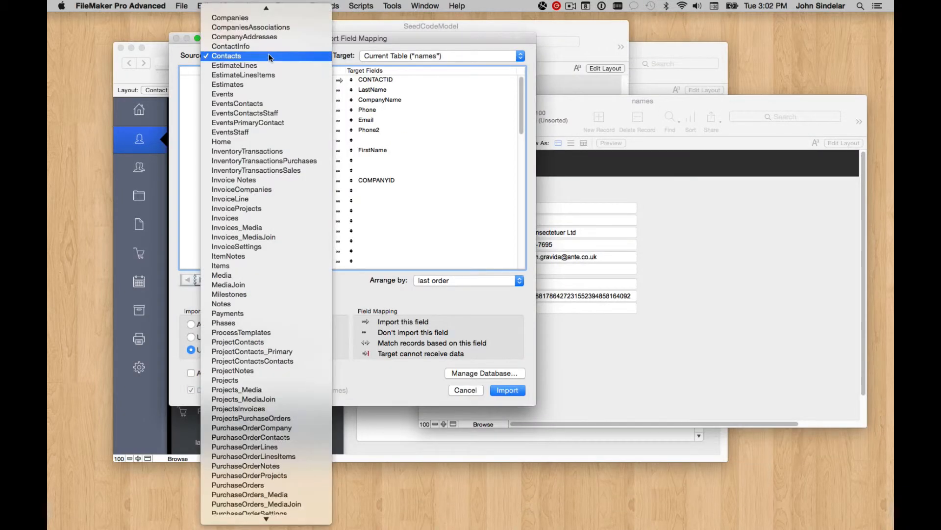
{"action": "left_click", "coordinate": [265, 17]}
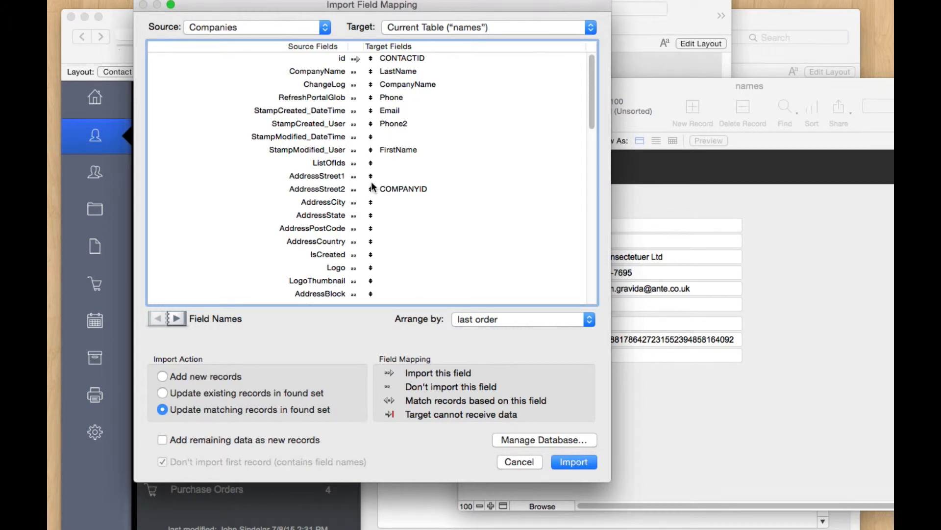
Step: Map Companies id onto COMPANYID, skip CONTACTID, match TEMPID, and run the 100-record update import
{"action": "left_click_drag", "start_coordinate": [371, 189], "coordinate": [353, 59]}
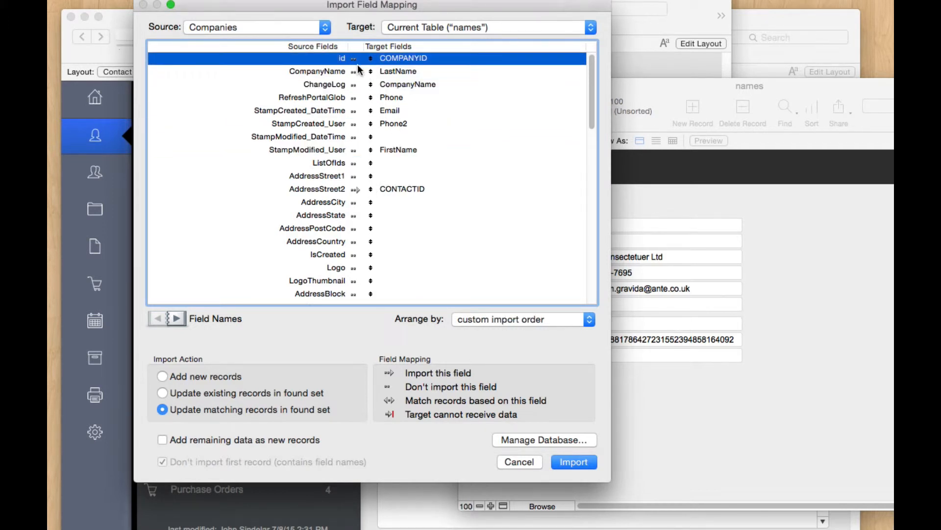
{"action": "left_click", "coordinate": [356, 190]}
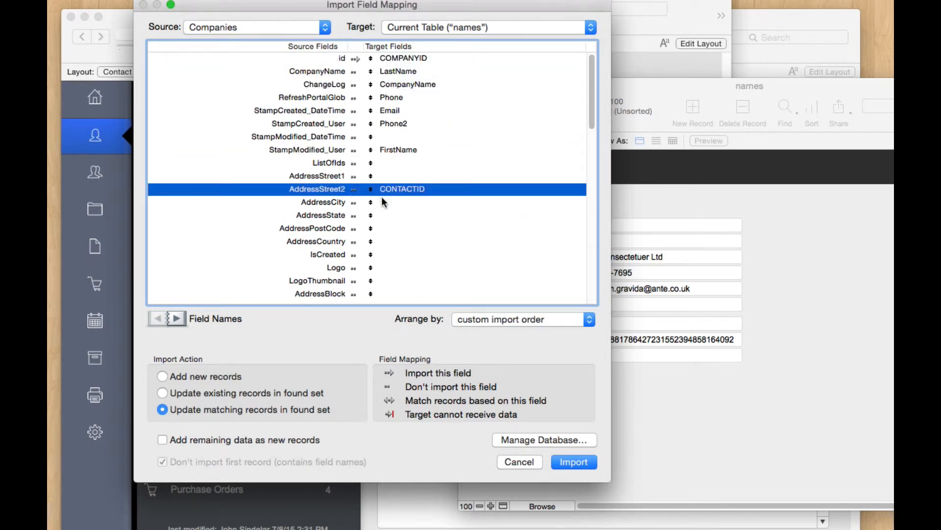
{"action": "scroll", "coordinate": [409, 154], "scroll_direction": "down", "scroll_amount": 9}
{"action": "scroll", "coordinate": [402, 158], "scroll_direction": "up", "scroll_amount": 9}
{"action": "scroll", "coordinate": [401, 161], "scroll_direction": "down", "scroll_amount": 6}
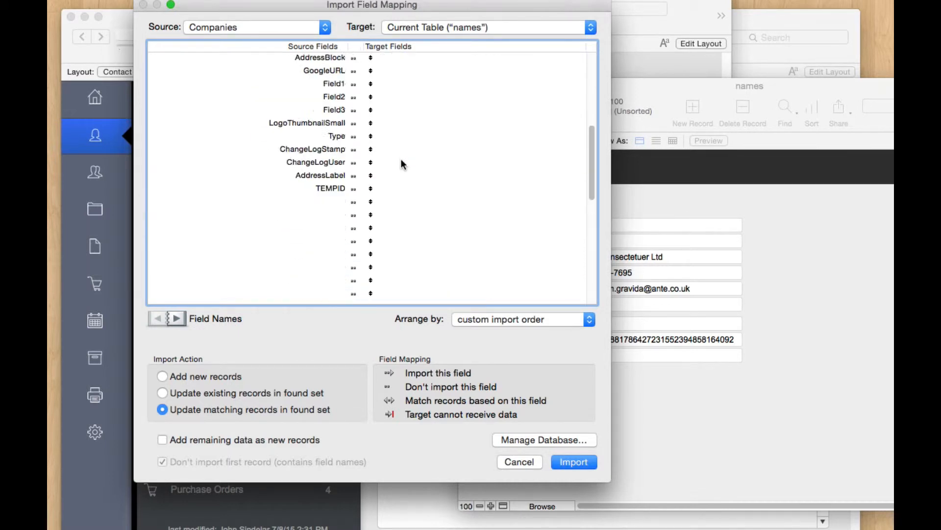
{"action": "scroll", "coordinate": [401, 161], "scroll_direction": "down", "scroll_amount": 5}
{"action": "left_click_drag", "start_coordinate": [372, 296], "coordinate": [393, 76]}
{"action": "scroll", "coordinate": [393, 147], "scroll_direction": "up", "scroll_amount": 3}
{"action": "scroll", "coordinate": [393, 211], "scroll_direction": "down", "scroll_amount": 3}
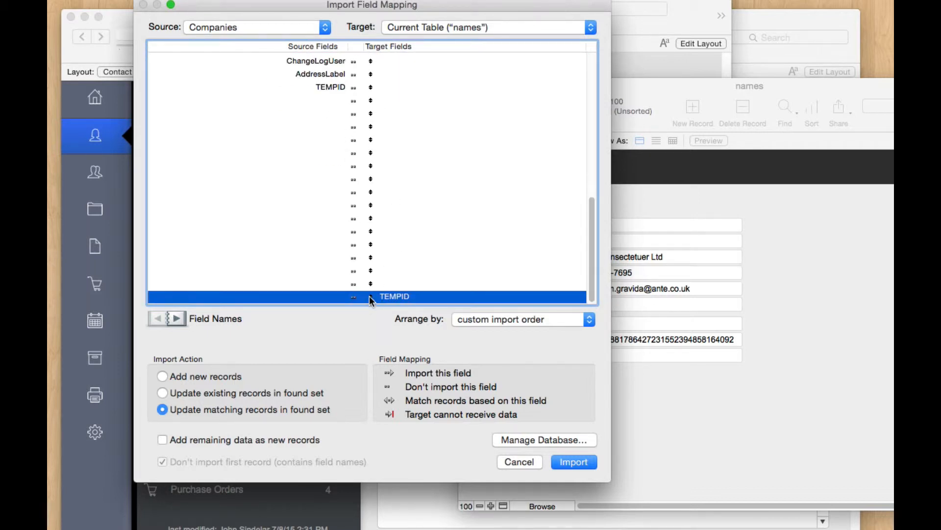
{"action": "left_click_drag", "start_coordinate": [370, 295], "coordinate": [375, 84]}
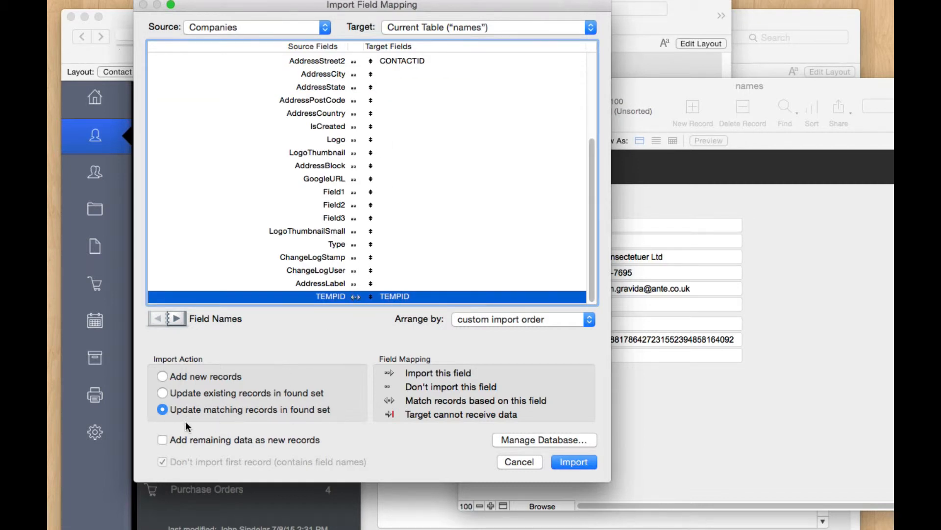
{"action": "scroll", "coordinate": [432, 173], "scroll_direction": "up", "scroll_amount": 5}
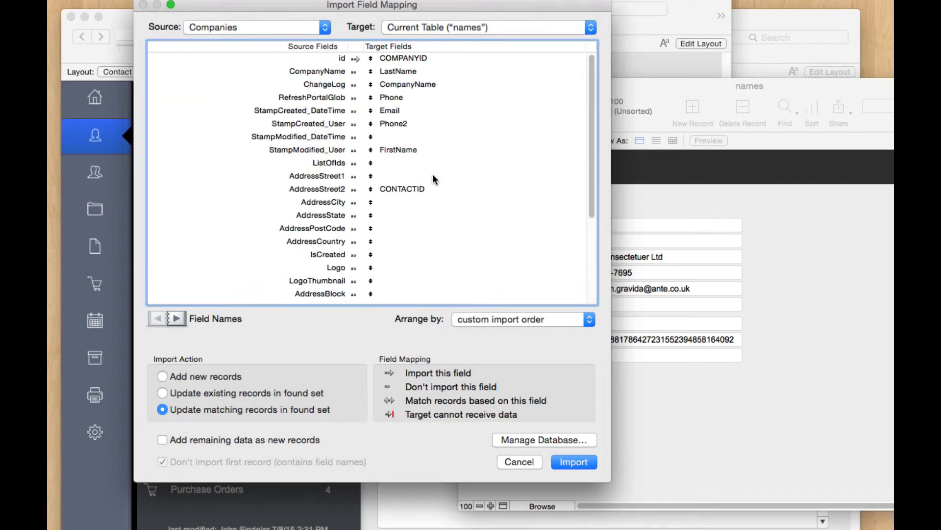
{"action": "left_click", "coordinate": [357, 58]}
{"action": "left_click", "coordinate": [572, 463]}
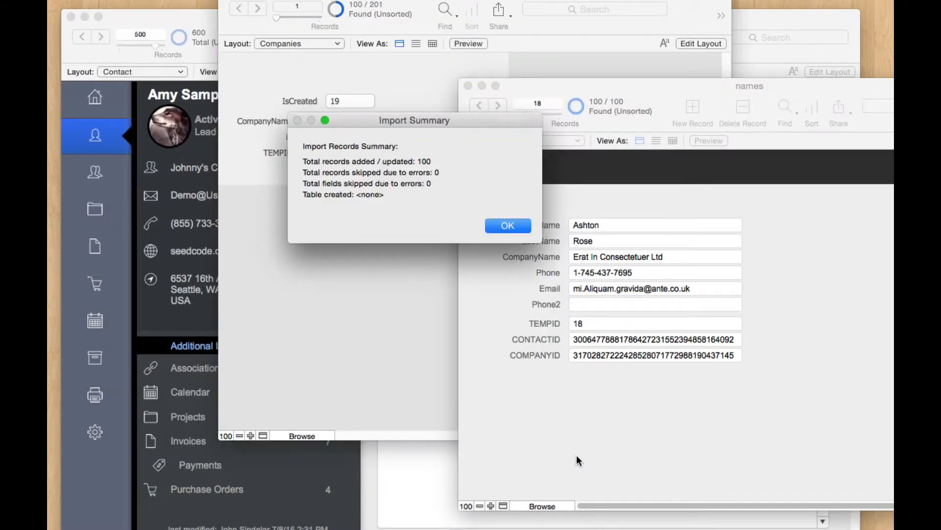
{"action": "left_click", "coordinate": [525, 230]}
Step: Inspect the full CONTACTID and COMPANYID values in names, then switch to the SeedCodeModel Companies window
{"action": "left_click", "coordinate": [607, 340]}
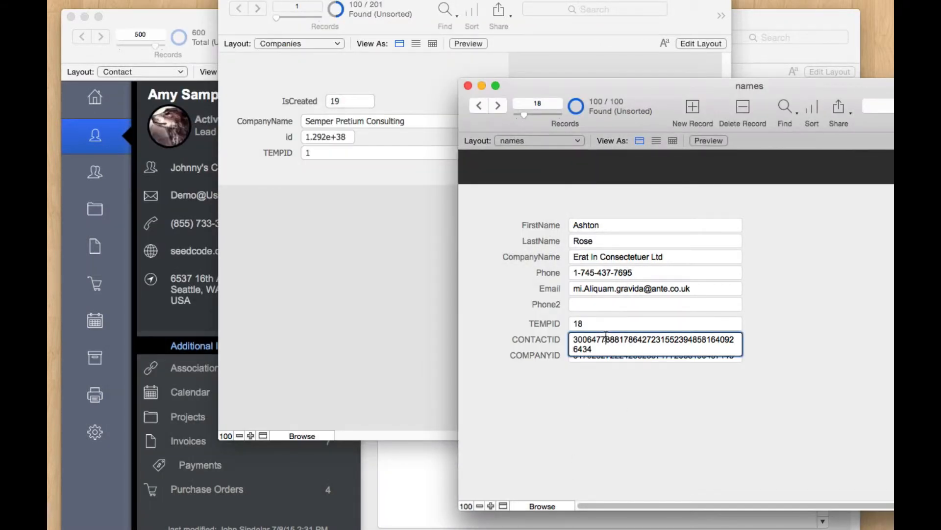
{"action": "left_click", "coordinate": [614, 385]}
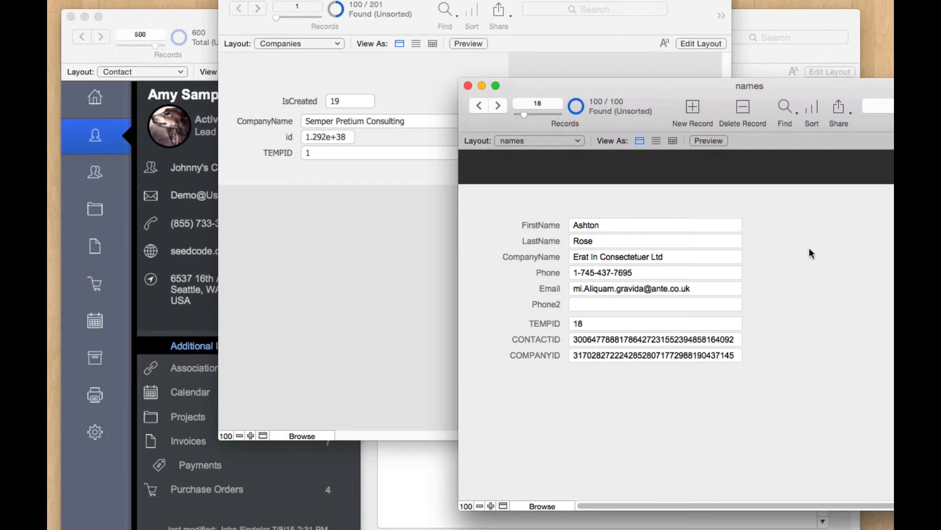
{"action": "double_click", "coordinate": [657, 342]}
{"action": "left_click", "coordinate": [699, 352]}
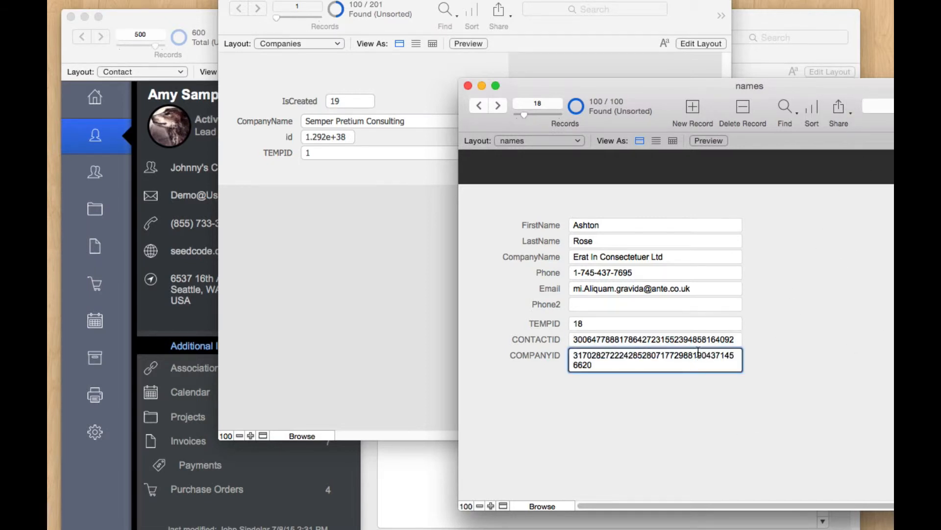
{"action": "left_click", "coordinate": [773, 325]}
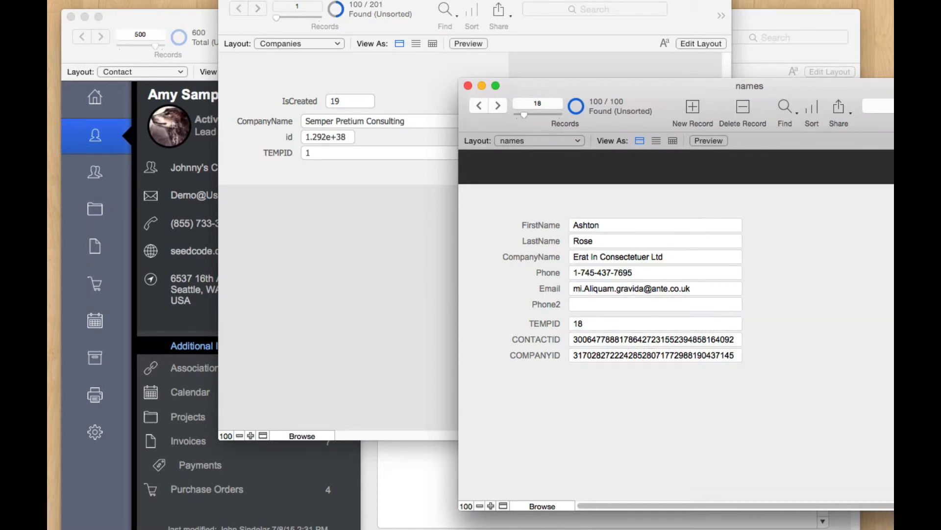
{"action": "left_click", "coordinate": [354, 252]}
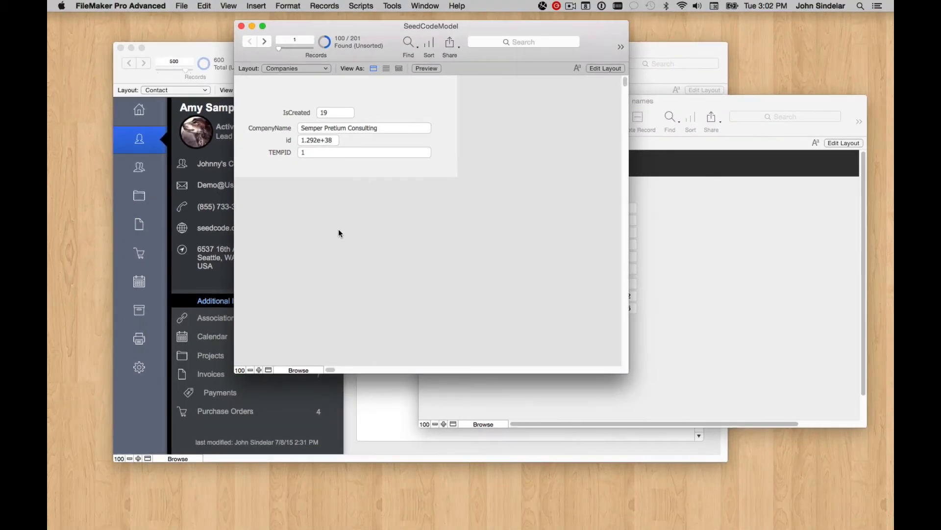
Step: In Layout mode, switch to the Associations layout and widen its body
{"action": "key", "text": "super+l"}
{"action": "left_click", "coordinate": [282, 69]}
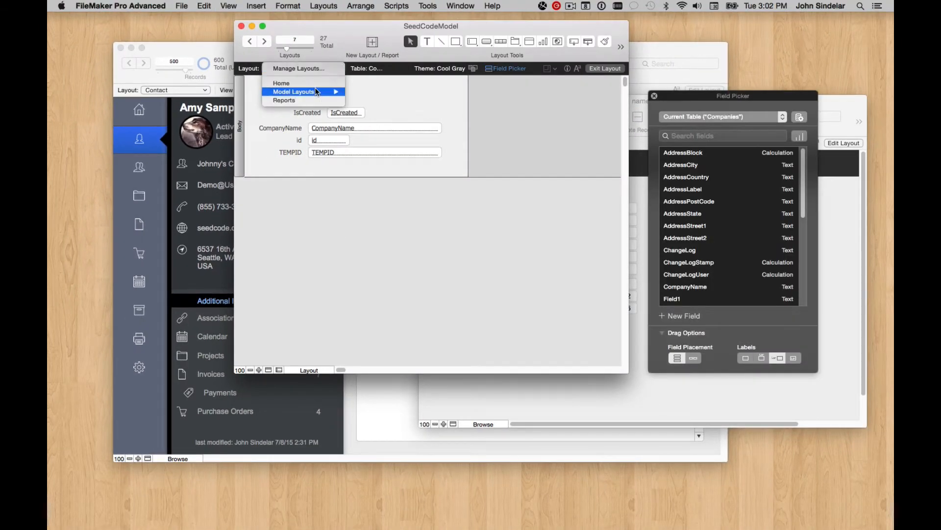
{"action": "mouse_move", "coordinate": [309, 91]}
{"action": "left_click", "coordinate": [383, 117]}
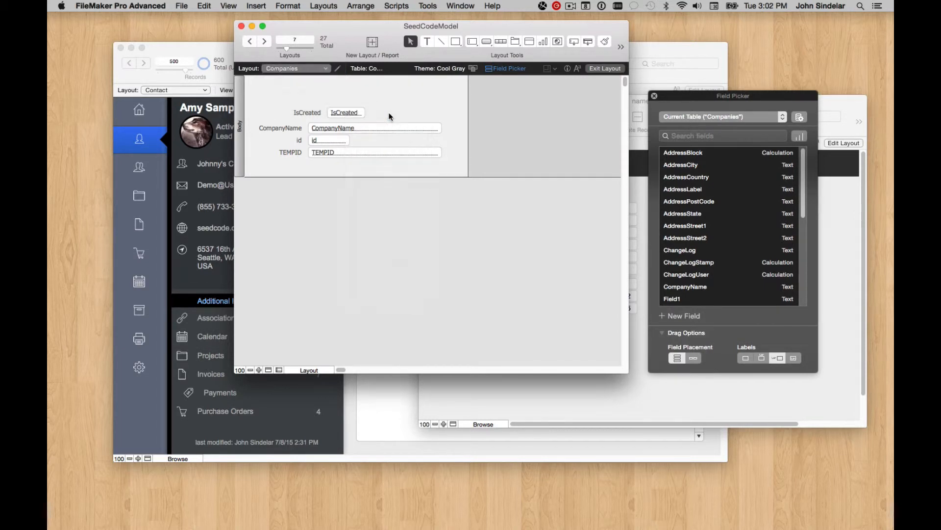
{"action": "left_click_drag", "start_coordinate": [404, 155], "coordinate": [486, 155]}
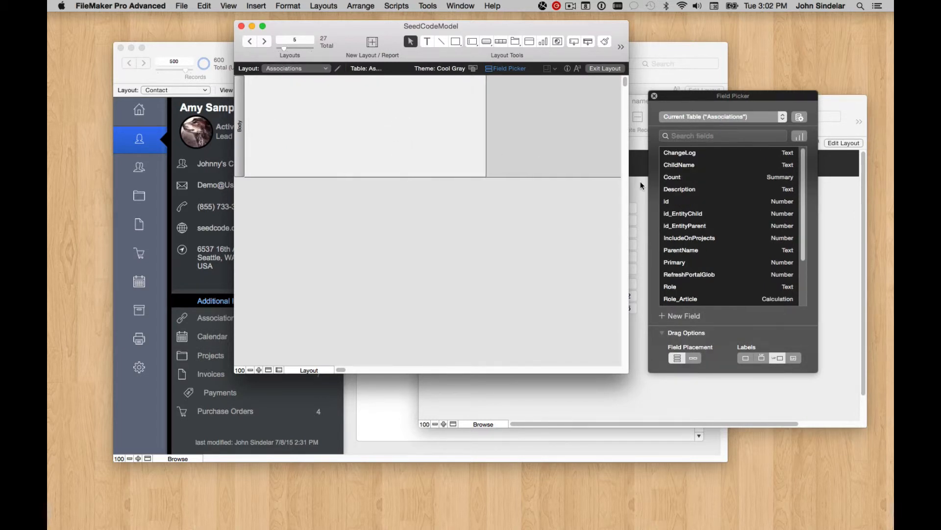
Step: Place id, Role, id_EntityChild and id_EntityParent fields on Associations, preview records, and return to Layout mode
{"action": "left_click", "coordinate": [693, 204]}
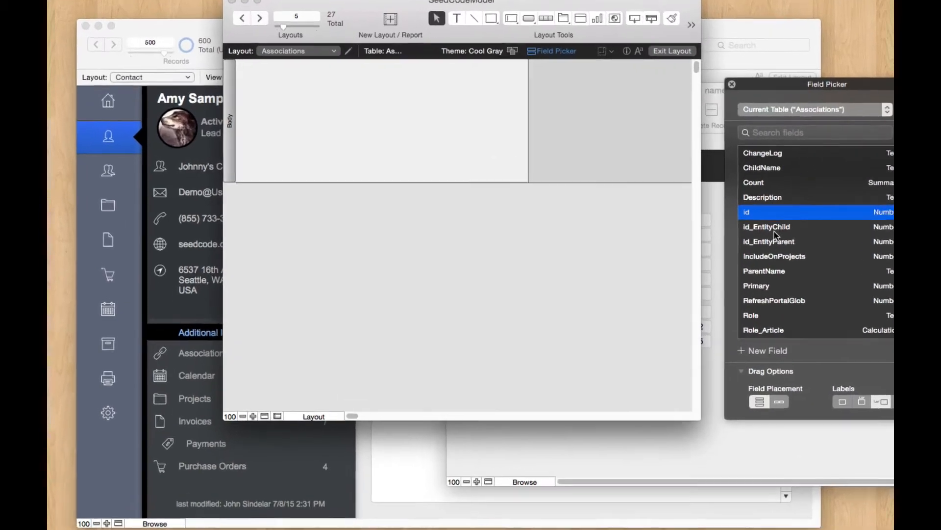
{"action": "scroll", "coordinate": [686, 298], "scroll_direction": "down", "scroll_amount": 5}
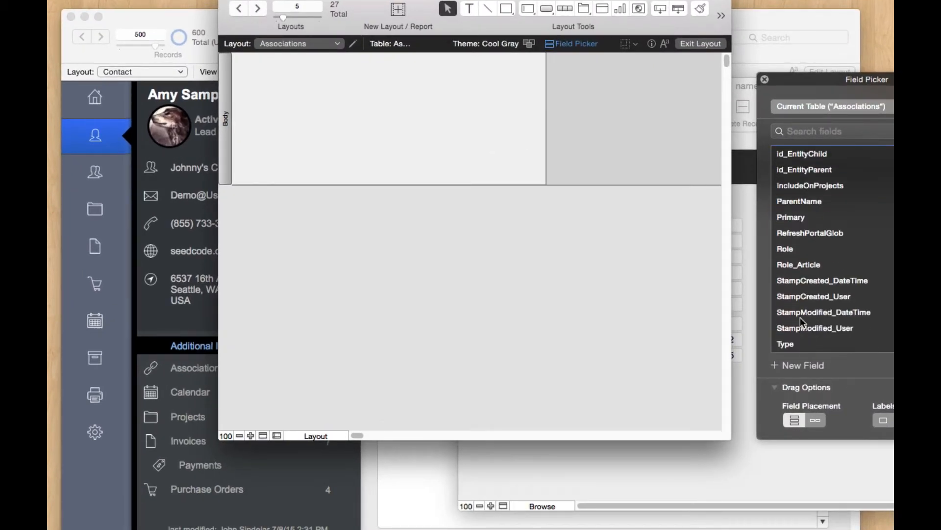
{"action": "left_click", "coordinate": [804, 253]}
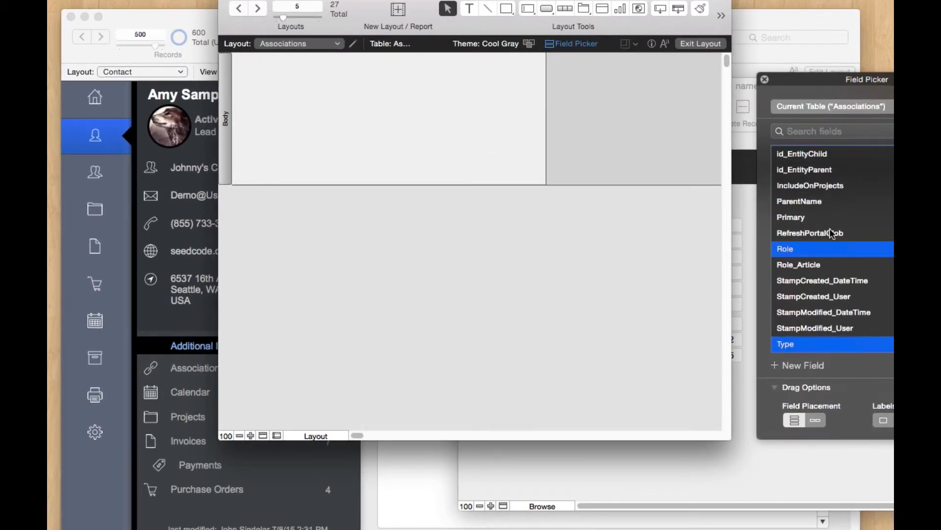
{"action": "scroll", "coordinate": [830, 228], "scroll_direction": "up", "scroll_amount": 2}
{"action": "left_click", "coordinate": [814, 191], "text": "super"}
{"action": "left_click", "coordinate": [817, 199], "text": "super"}
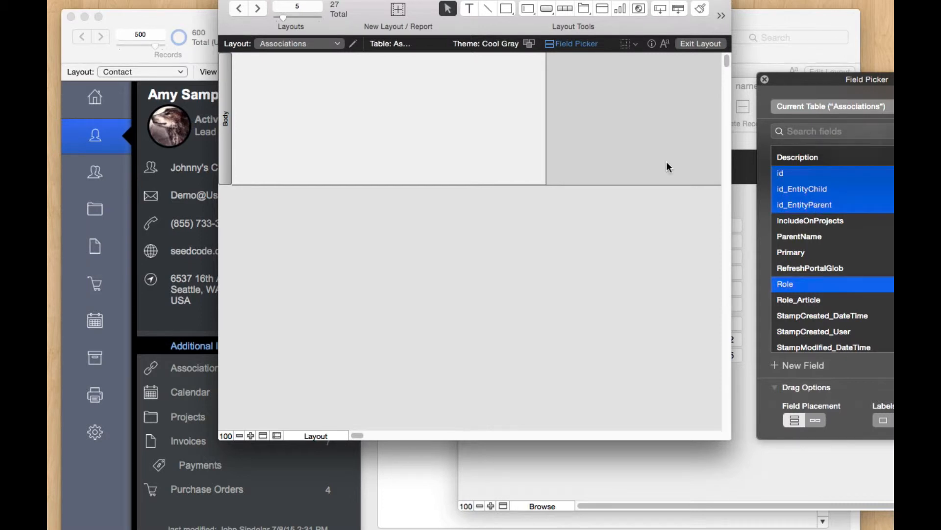
{"action": "left_click_drag", "start_coordinate": [667, 164], "coordinate": [351, 113]}
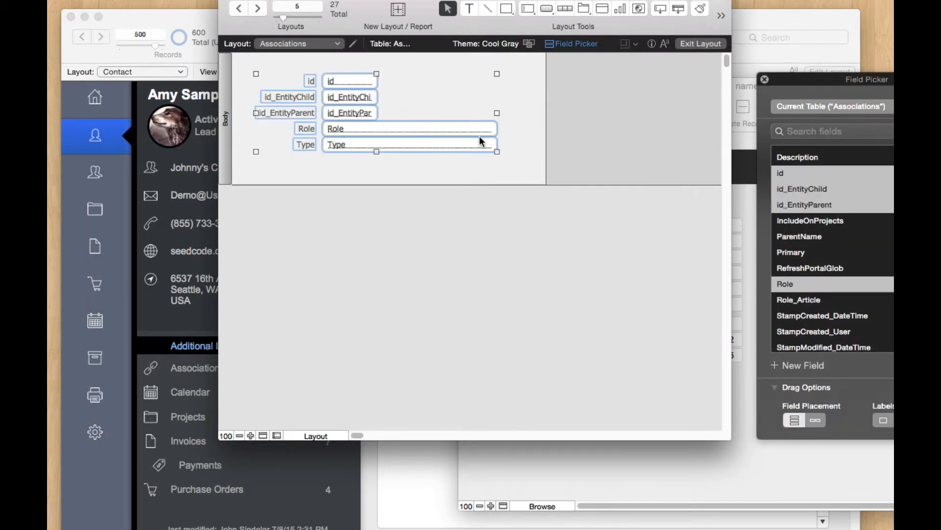
{"action": "key", "text": "super+b"}
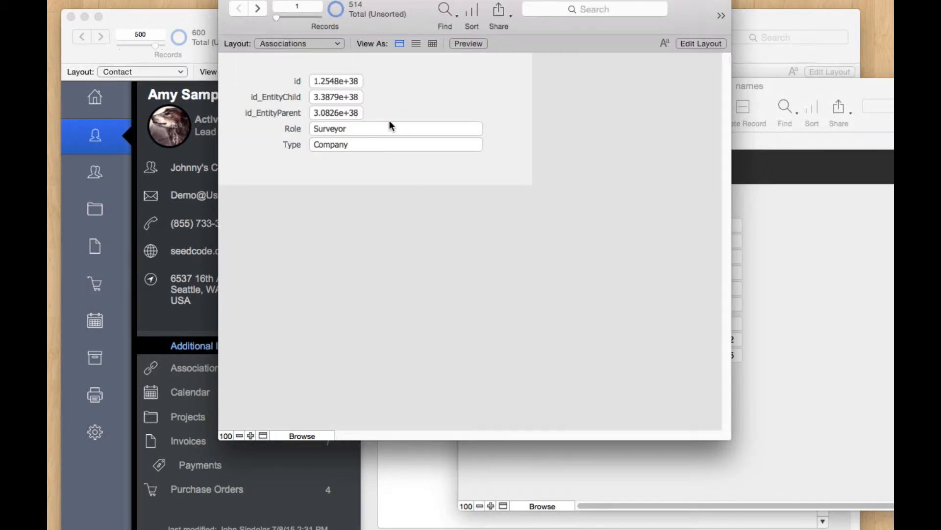
{"action": "key", "text": "super+l"}
Step: Widen the id, id_EntityChild and id_EntityParent fields together and return to Browse mode
{"action": "left_click", "coordinate": [359, 80]}
{"action": "left_click", "coordinate": [360, 95], "text": "shift"}
{"action": "left_click", "coordinate": [362, 111], "text": "shift"}
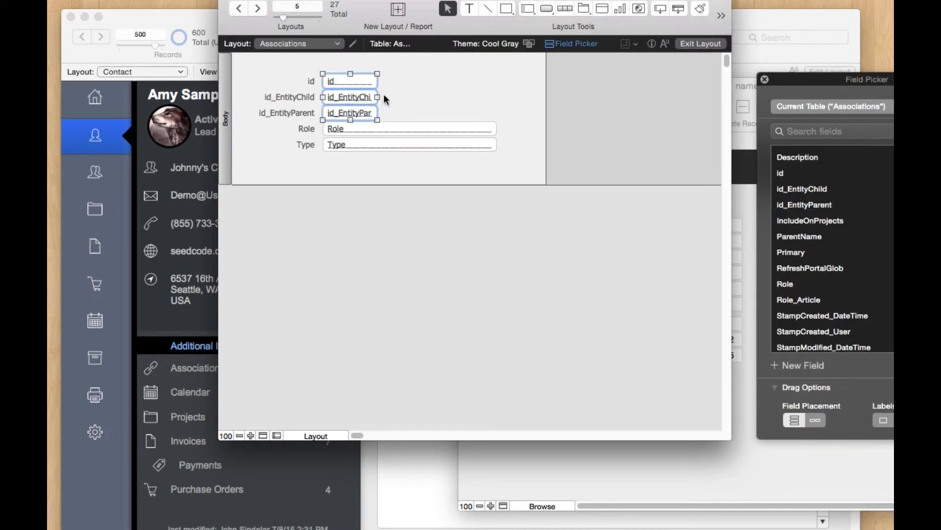
{"action": "left_click_drag", "start_coordinate": [377, 97], "coordinate": [489, 97]}
{"action": "key", "text": "super+b"}
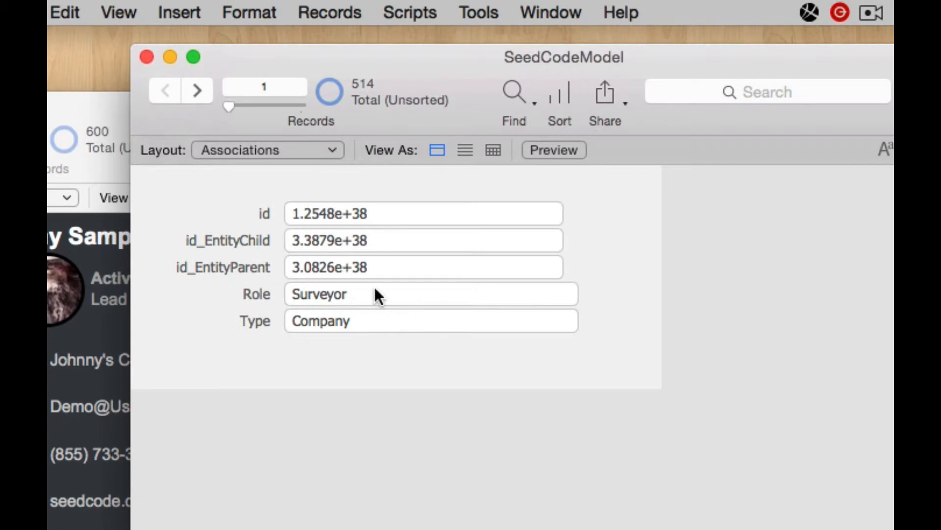
Step: Check the Type and id_EntityChild values, then step through the associations to record 14
{"action": "left_click", "coordinate": [355, 322]}
{"action": "left_click", "coordinate": [371, 249]}
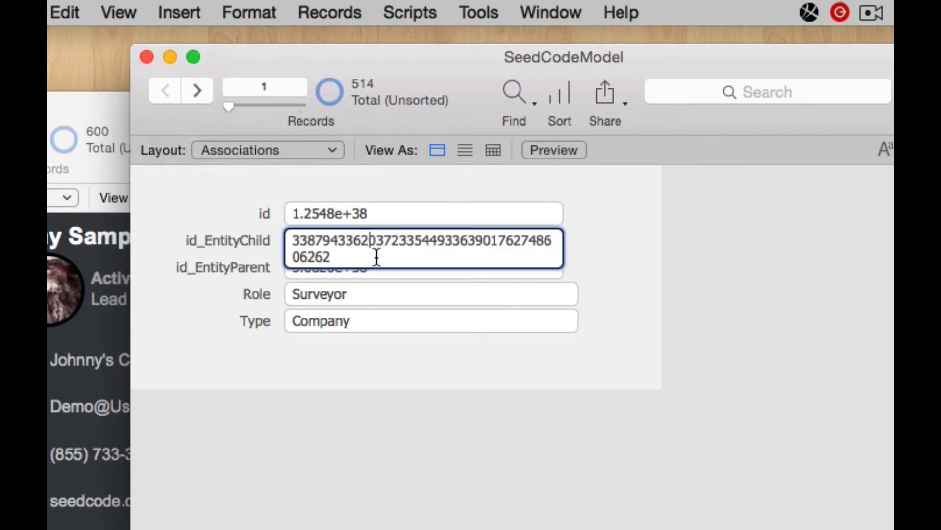
{"action": "left_click", "coordinate": [525, 282]}
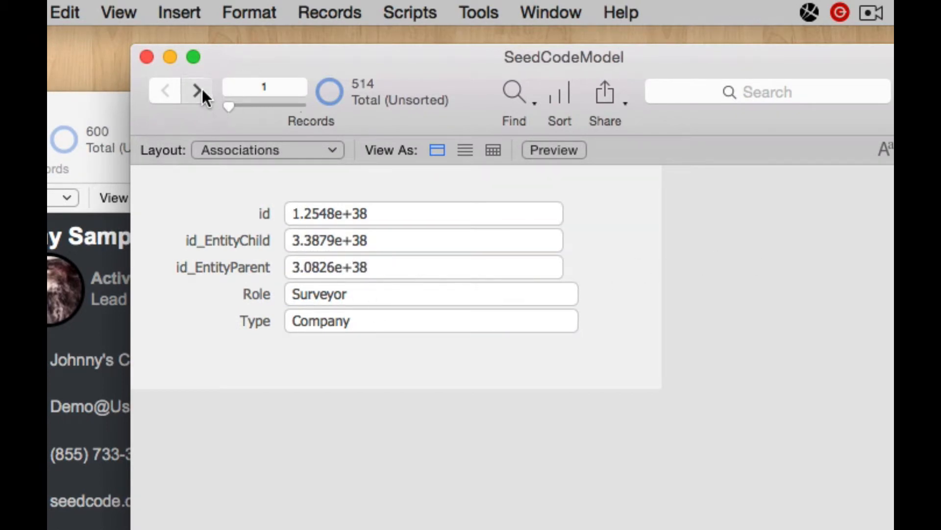
{"action": "left_click_drag", "start_coordinate": [202, 89], "coordinate": [240, 113]}
{"action": "left_click_drag", "start_coordinate": [322, 66], "coordinate": [315, 65]}
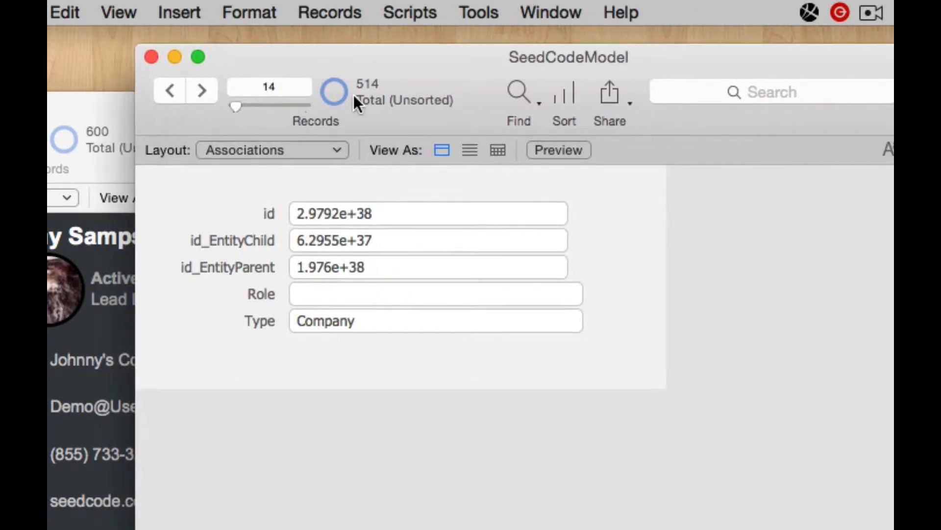
Step: Inspect the full id_EntityChild and id_EntityParent values of association record 14
{"action": "left_click", "coordinate": [316, 238]}
{"action": "key", "text": "super+a"}
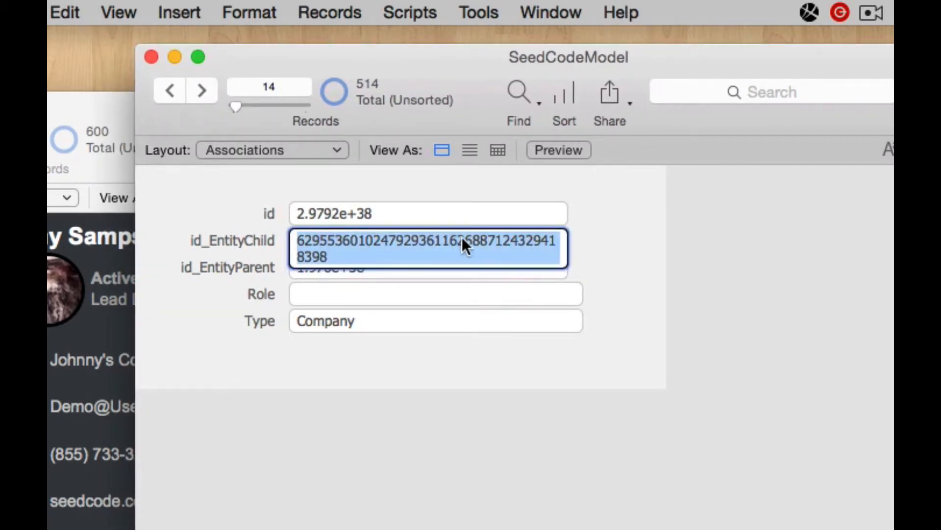
{"action": "left_click", "coordinate": [625, 227]}
{"action": "left_click", "coordinate": [420, 265]}
{"action": "key", "text": "super+a"}
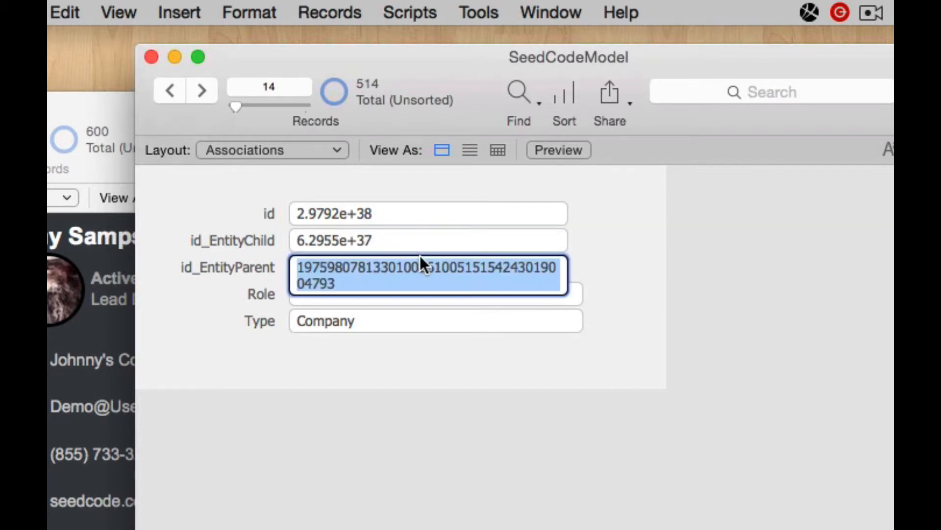
{"action": "left_click", "coordinate": [608, 247]}
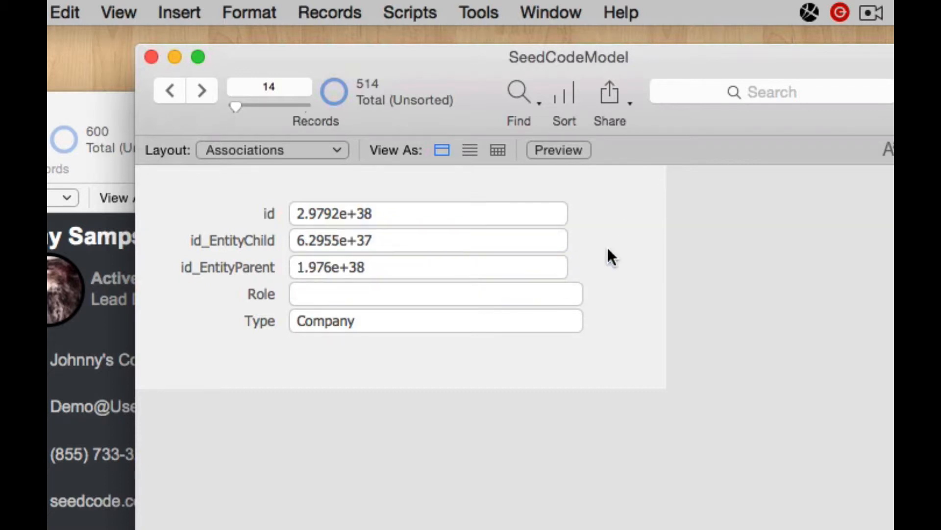
{"action": "left_click", "coordinate": [457, 267]}
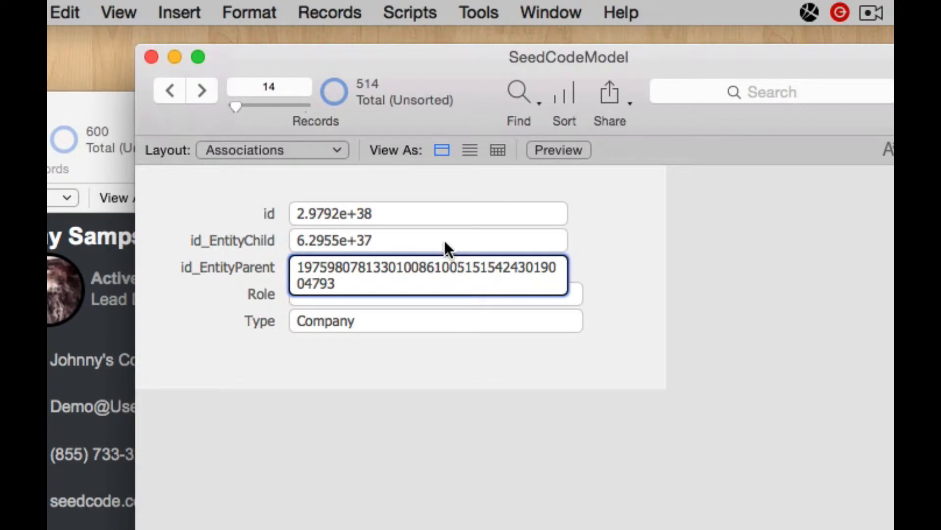
{"action": "left_click", "coordinate": [616, 230]}
Step: Compare against the CONTACTID value in the names window, then return to Associations
{"action": "left_click", "coordinate": [892, 398]}
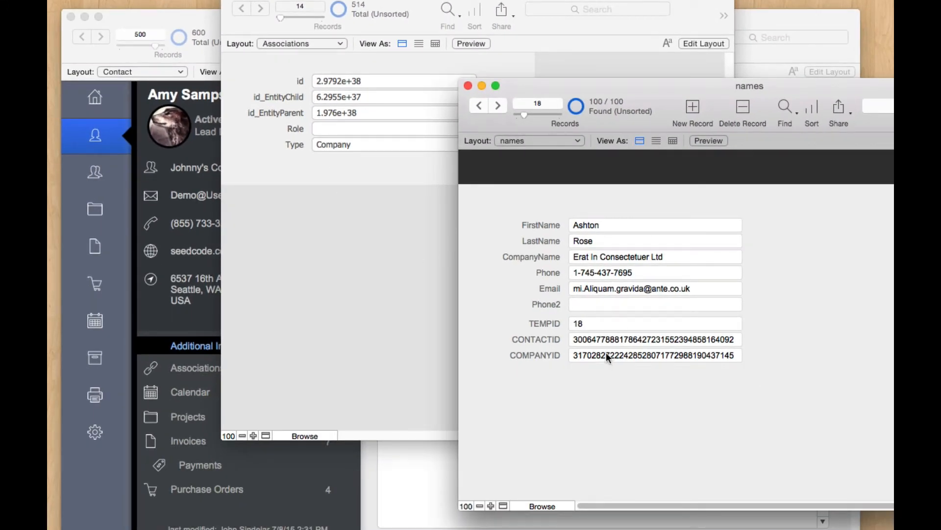
{"action": "left_click", "coordinate": [583, 334]}
{"action": "left_click", "coordinate": [584, 363]}
{"action": "left_click", "coordinate": [349, 278]}
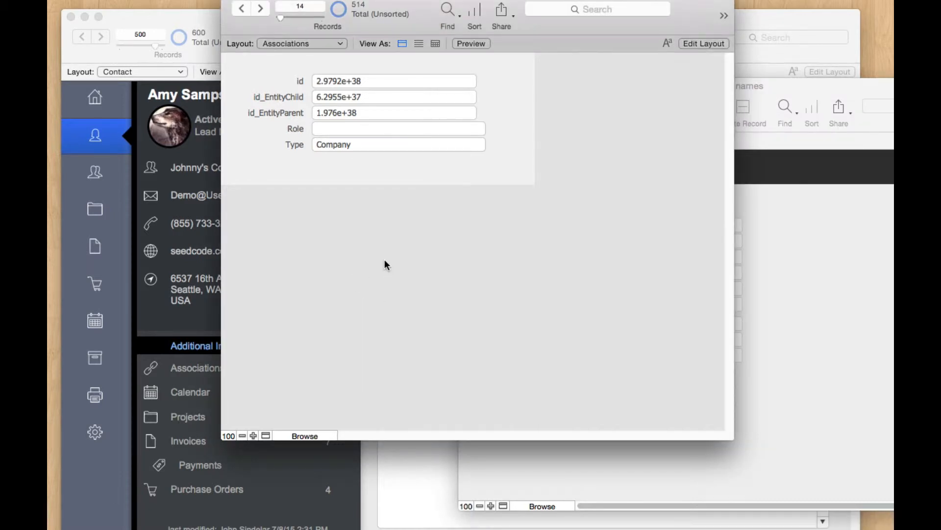
Step: Duplicate the Type field below itself on Associations and make the copy display Primary
{"action": "key", "text": "super+l"}
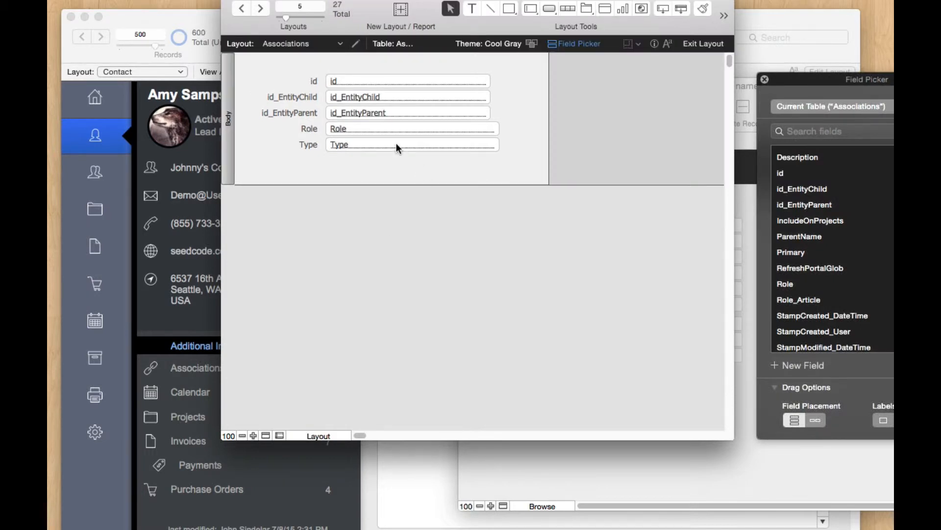
{"action": "left_click_drag", "start_coordinate": [397, 146], "coordinate": [394, 167]}
{"action": "double_click", "coordinate": [393, 167]}
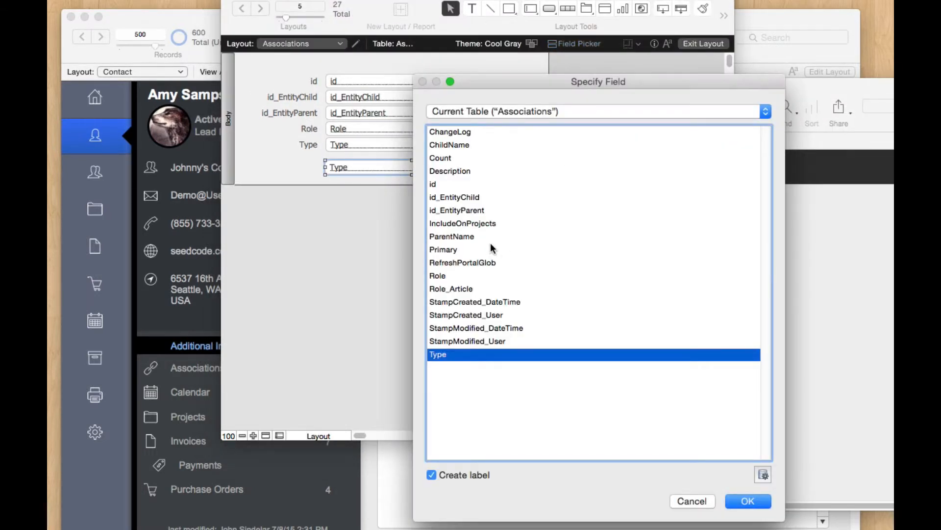
{"action": "double_click", "coordinate": [474, 249]}
{"action": "key", "text": "super+b"}
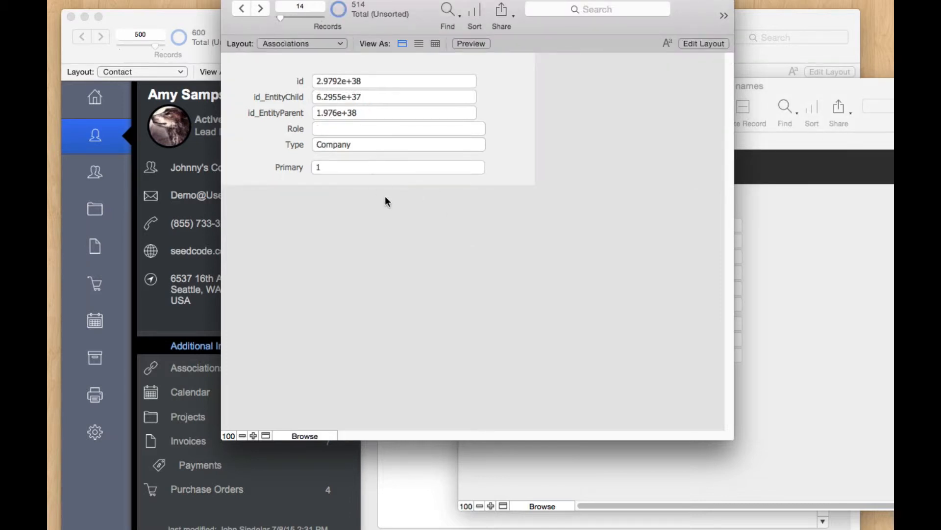
Step: Confirm record 14 shows Primary 1, then begin importing records from a file
{"action": "left_click", "coordinate": [335, 174]}
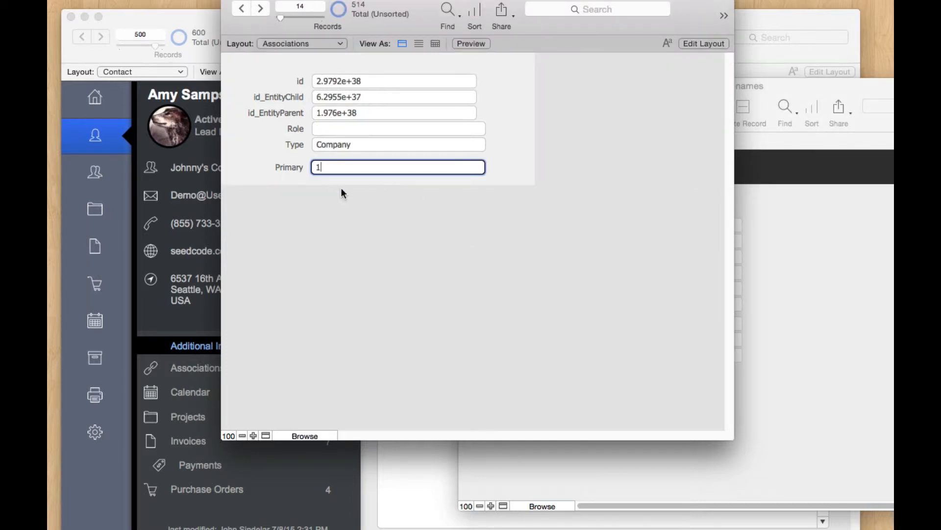
{"action": "left_click", "coordinate": [363, 243]}
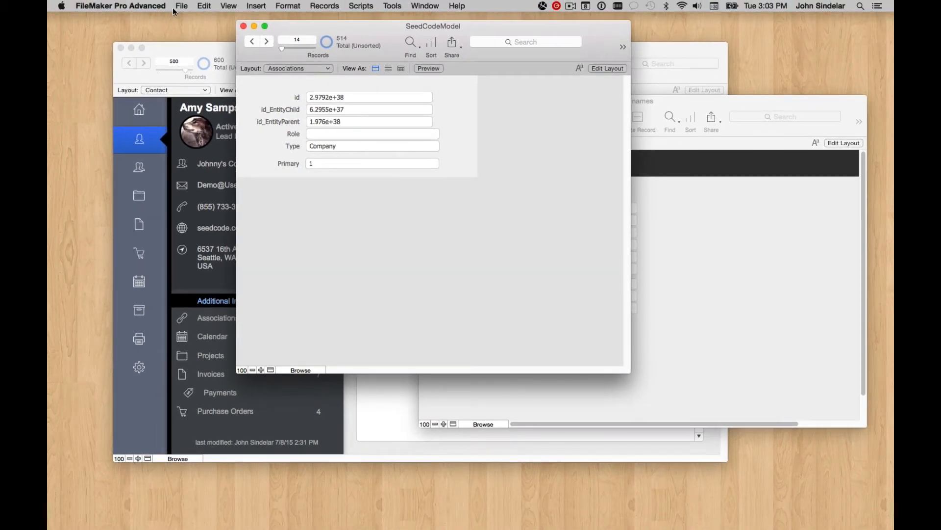
{"action": "left_click", "coordinate": [179, 7]}
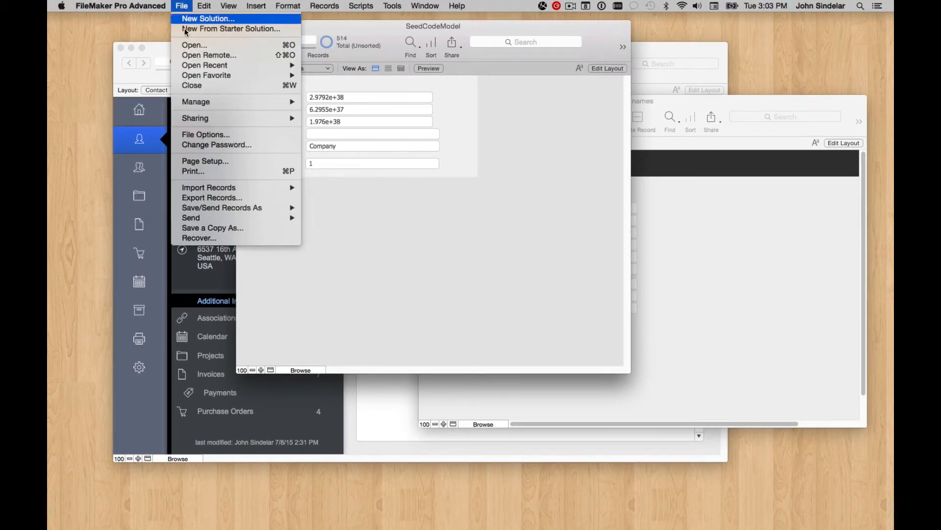
{"action": "mouse_move", "coordinate": [265, 188]}
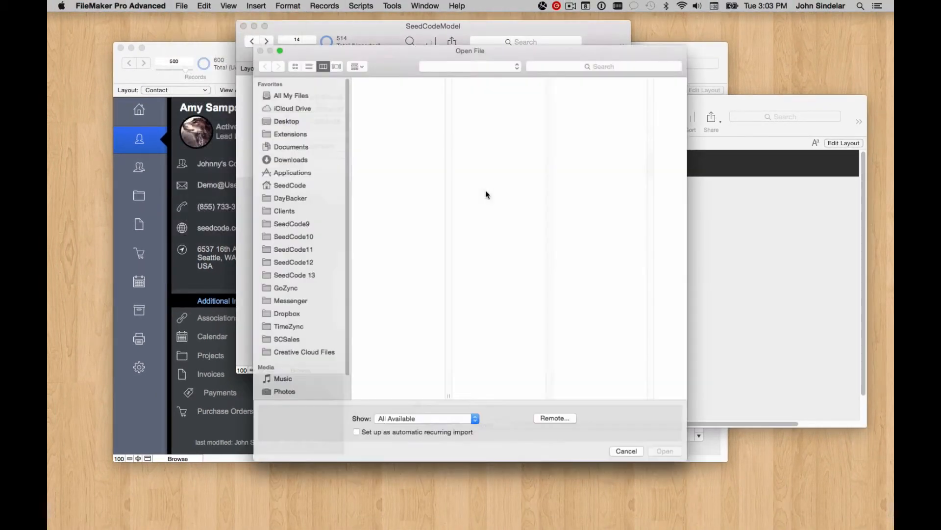
Step: Select names.fmp12 from the Downloads folder as the import source
{"action": "left_click", "coordinate": [293, 143]}
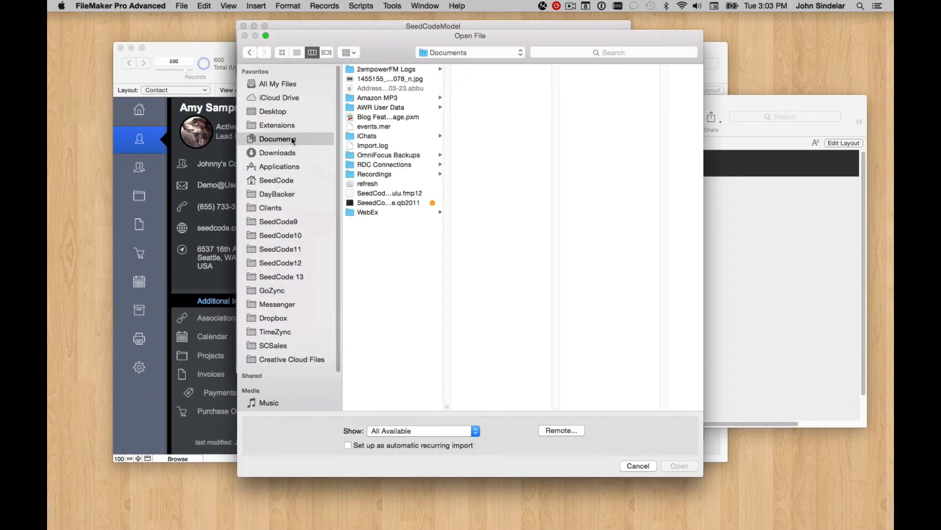
{"action": "left_click", "coordinate": [287, 152]}
{"action": "left_click", "coordinate": [376, 71]}
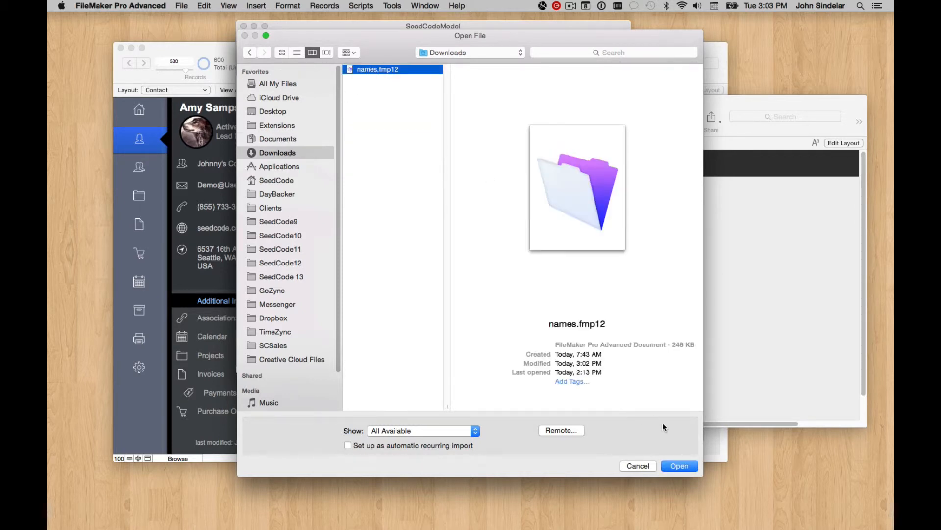
{"action": "left_click", "coordinate": [677, 464]}
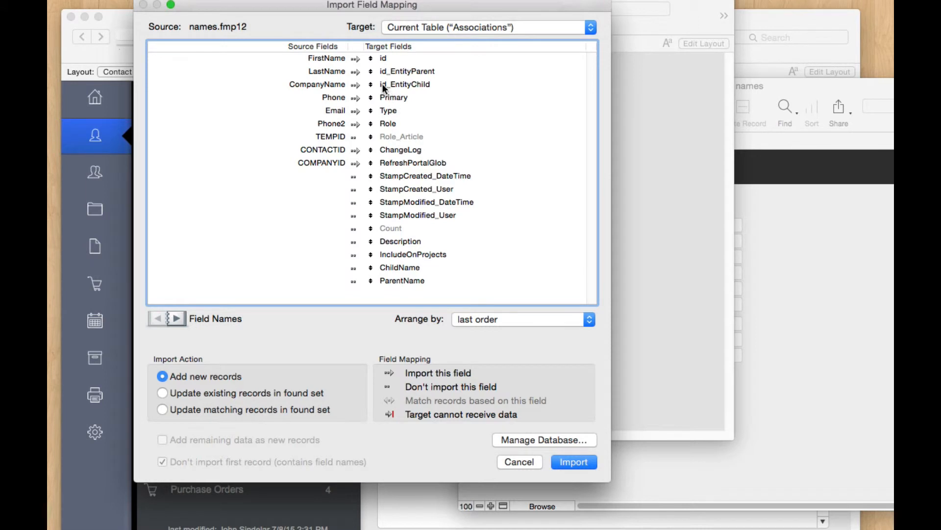
Step: Map CONTACTID to id_EntityChild, CompanyName to ParentName, FirstName to ChildName; exclude the other fields
{"action": "left_click", "coordinate": [375, 127]}
{"action": "left_click_drag", "start_coordinate": [374, 130], "coordinate": [379, 165]}
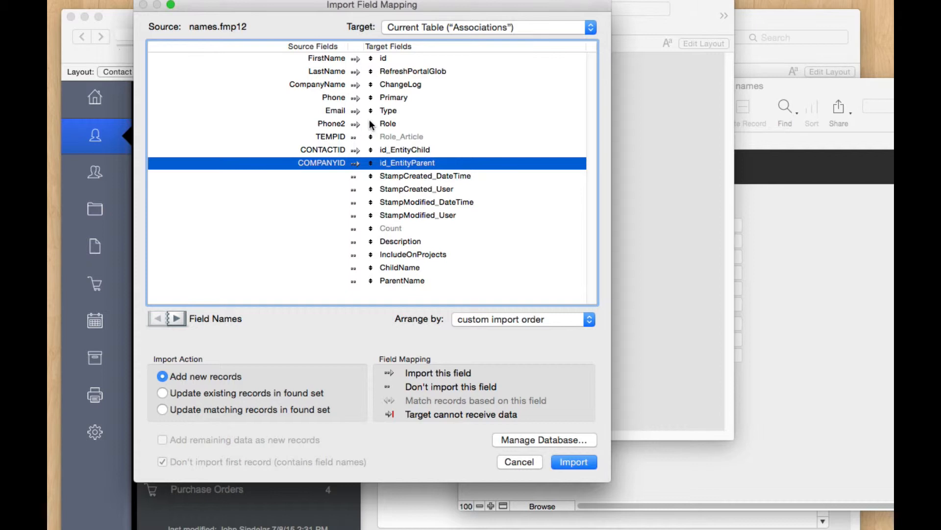
{"action": "left_click", "coordinate": [354, 59]}
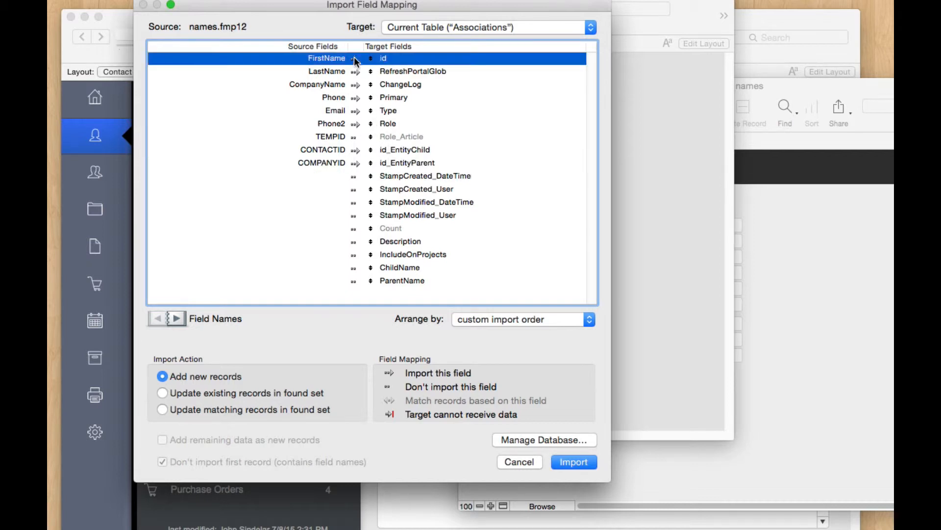
{"action": "left_click", "coordinate": [353, 72]}
{"action": "left_click", "coordinate": [354, 85]}
{"action": "left_click", "coordinate": [354, 98]}
{"action": "left_click", "coordinate": [354, 112]}
{"action": "left_click", "coordinate": [354, 124]}
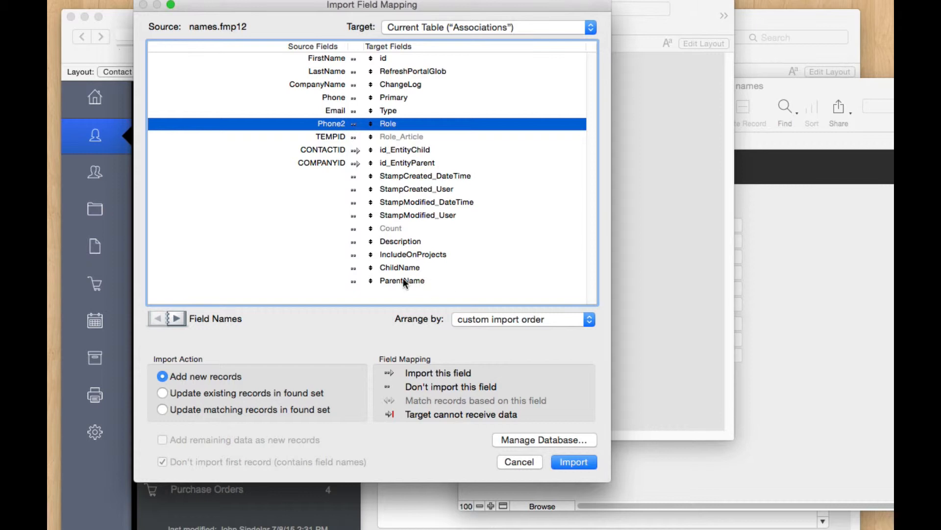
{"action": "left_click_drag", "start_coordinate": [370, 281], "coordinate": [360, 87]}
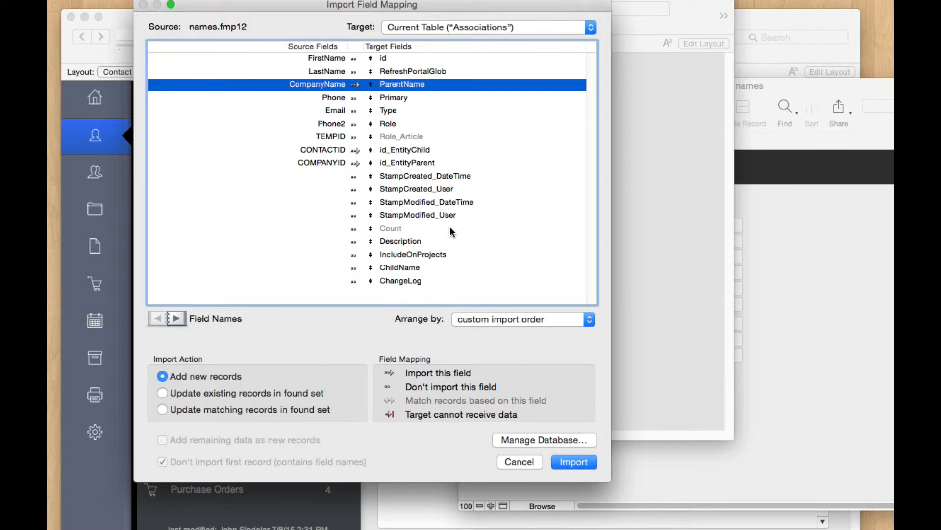
{"action": "left_click_drag", "start_coordinate": [370, 215], "coordinate": [352, 62]}
{"action": "left_click", "coordinate": [352, 61]}
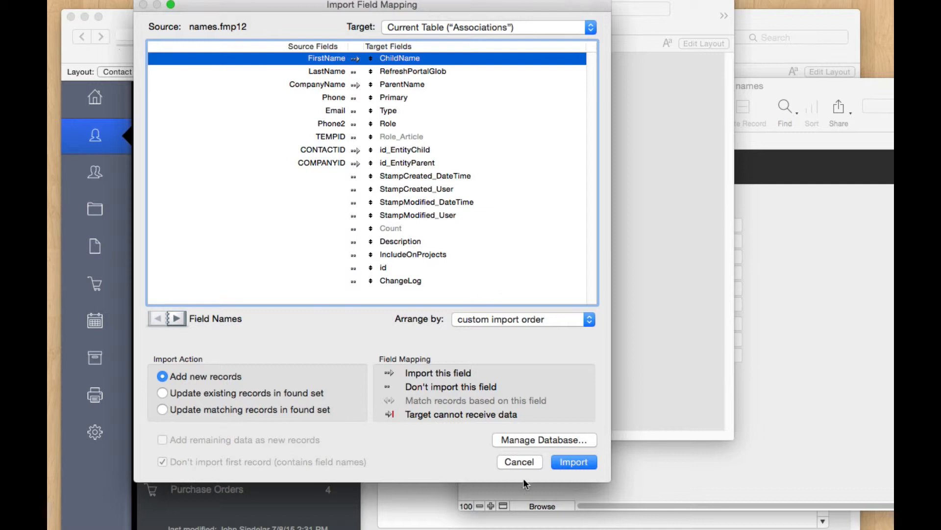
Step: Run the import with auto-enter options enabled and dismiss the summary
{"action": "left_click", "coordinate": [572, 463]}
{"action": "left_click", "coordinate": [258, 107]}
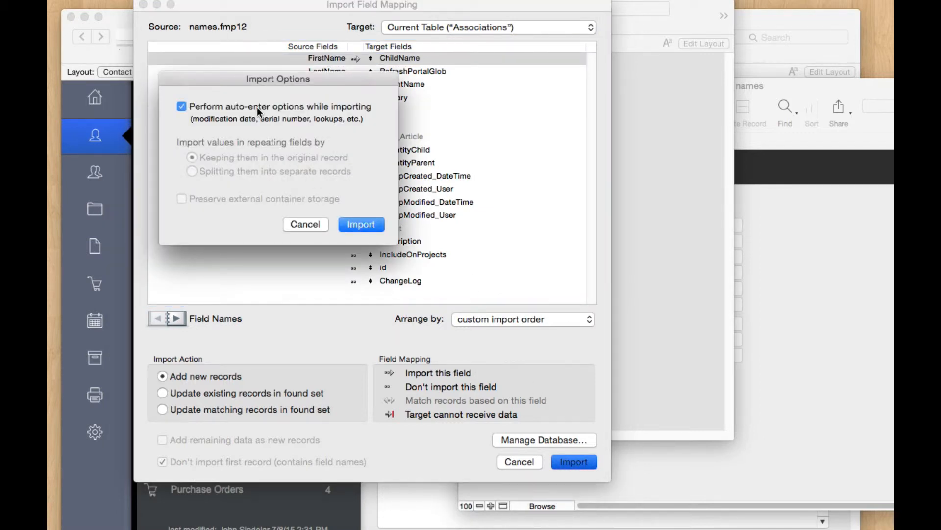
{"action": "left_click", "coordinate": [375, 224]}
{"action": "left_click", "coordinate": [520, 225]}
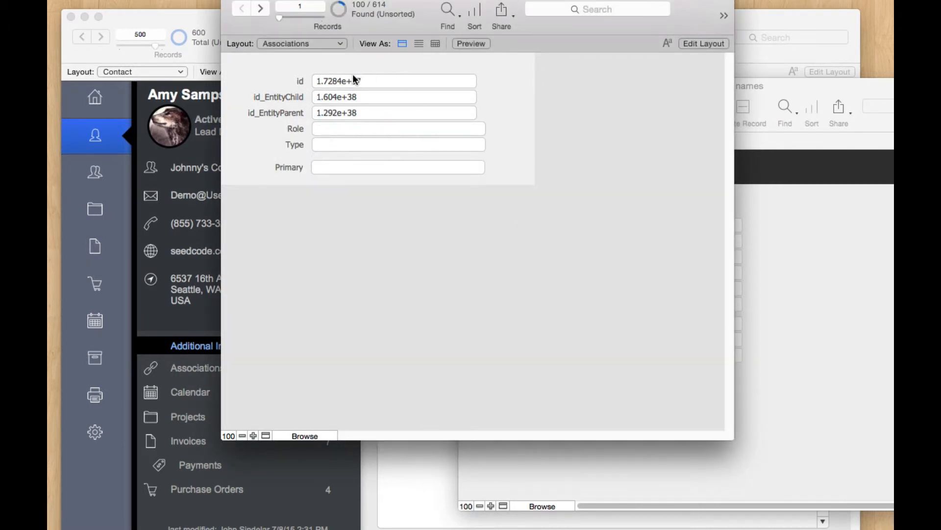
Step: Replace the Type field contents with Company across all 100 found records
{"action": "left_click", "coordinate": [337, 144]}
{"action": "key", "text": "super+i"}
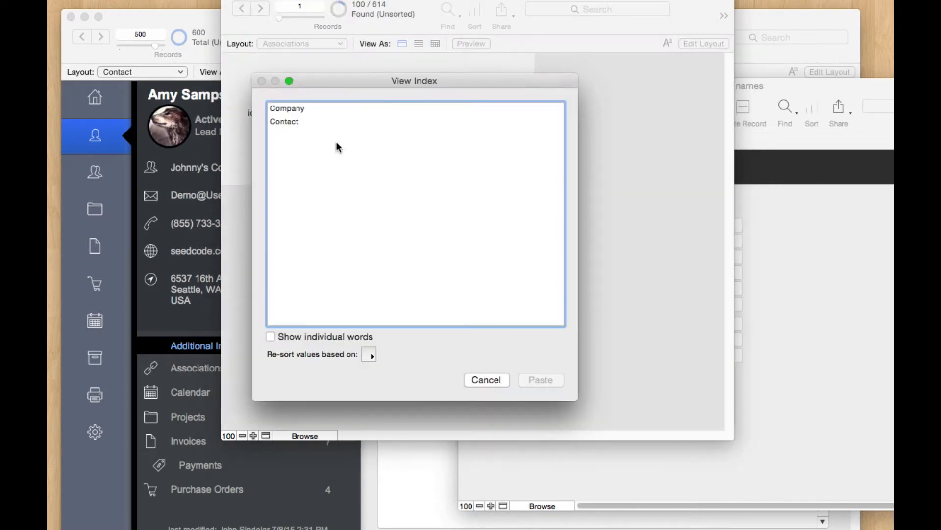
{"action": "left_click", "coordinate": [493, 377]}
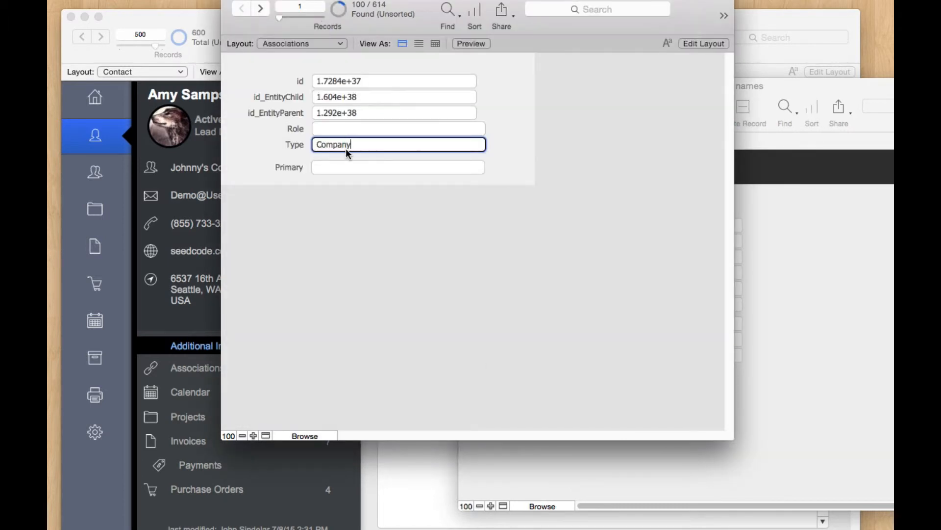
{"action": "key", "text": "super+equal"}
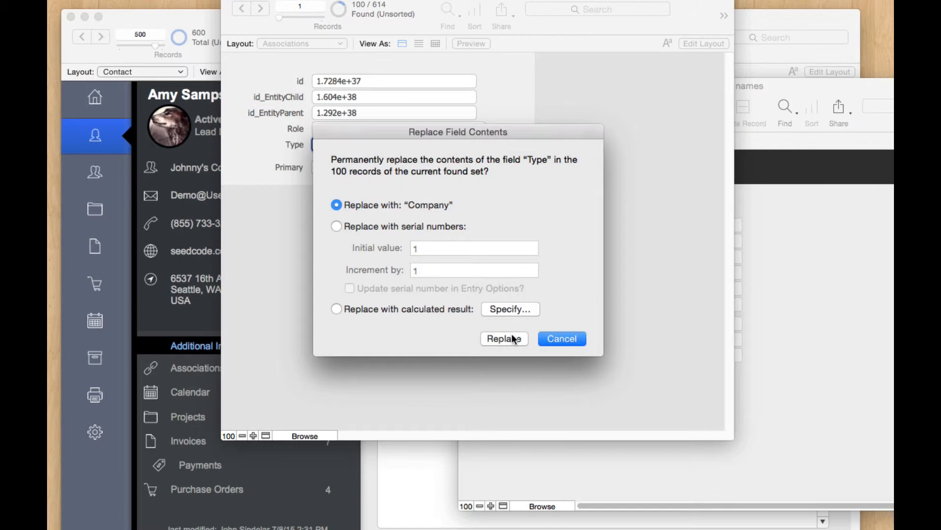
{"action": "left_click", "coordinate": [505, 337]}
Step: Replace Primary with 1 in all 100 records, commit, and move the Associations window aside
{"action": "left_click", "coordinate": [384, 165]}
{"action": "type", "text": "1"}
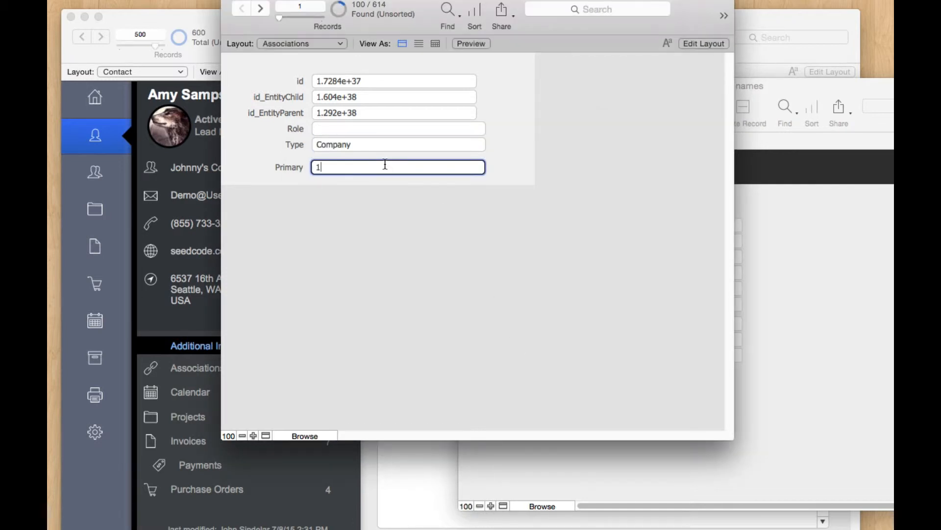
{"action": "key", "text": "super+equal"}
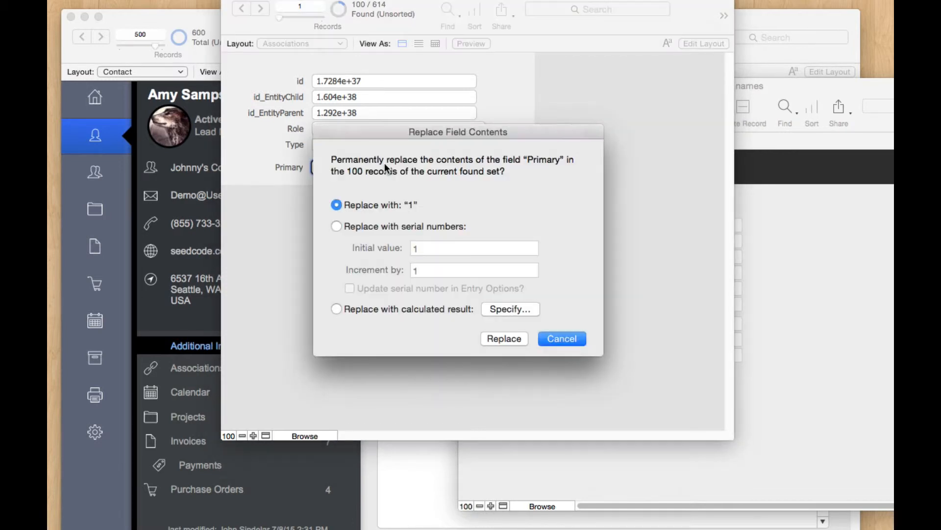
{"action": "left_click", "coordinate": [511, 338]}
{"action": "left_click", "coordinate": [487, 273]}
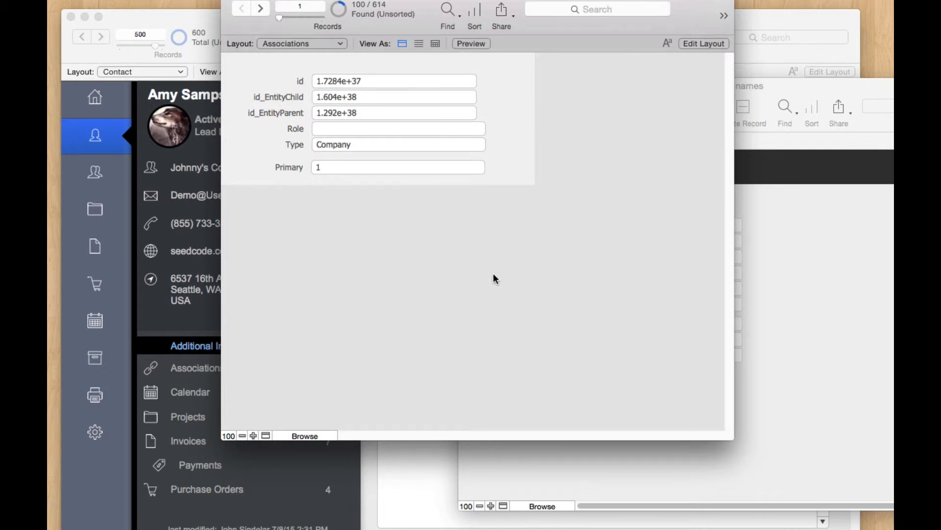
{"action": "left_click_drag", "start_coordinate": [677, 1], "coordinate": [697, 5]}
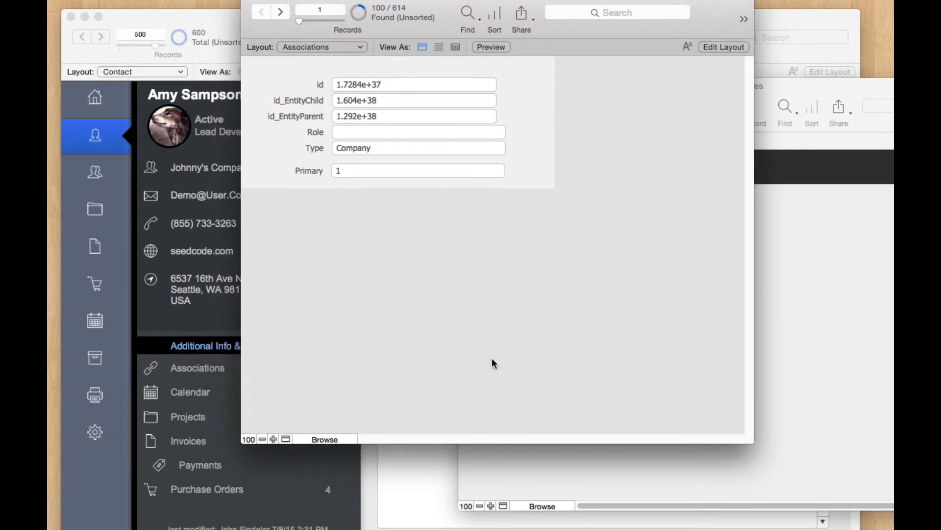
Step: Step forward and back through contact records in the SeedCodeComplete window
{"action": "left_click", "coordinate": [199, 58]}
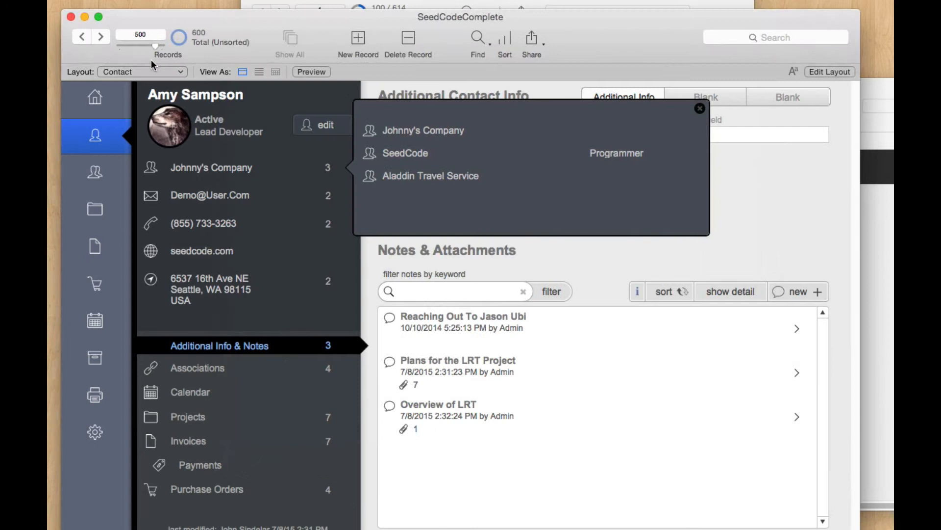
{"action": "left_click", "coordinate": [104, 36]}
{"action": "left_click", "coordinate": [104, 35]}
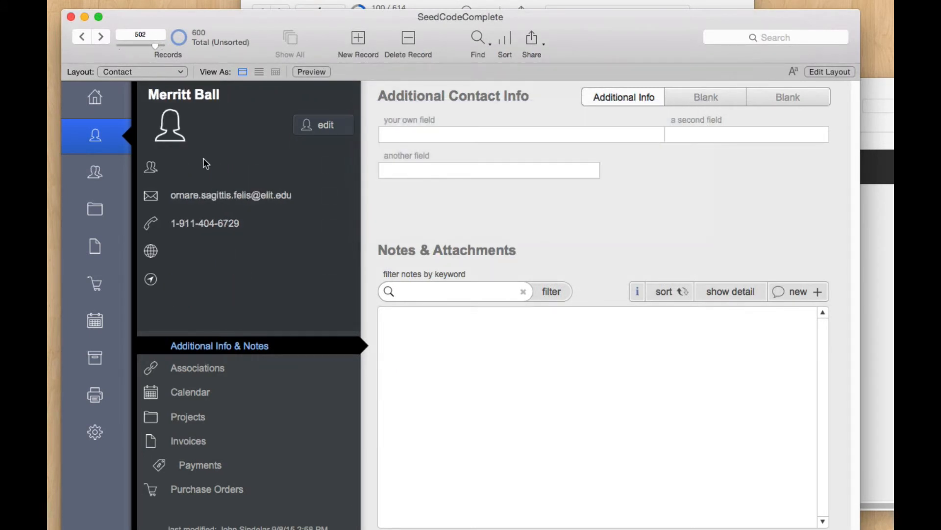
{"action": "left_click", "coordinate": [81, 36]}
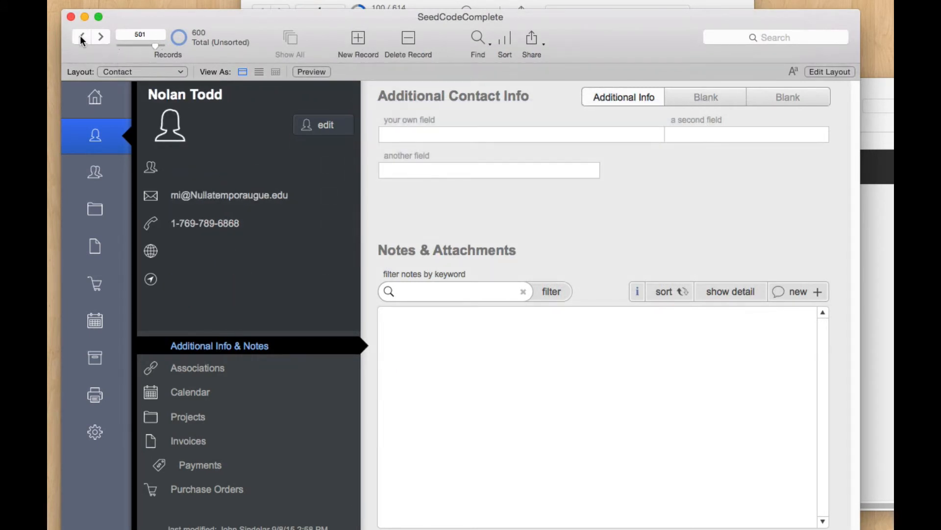
{"action": "left_click", "coordinate": [81, 37]}
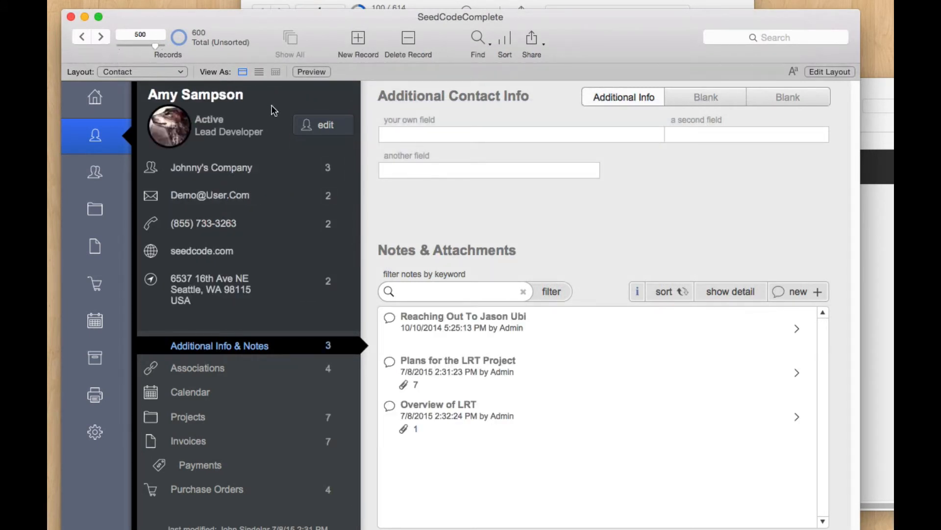
Step: Switch the model window to the Contacts layout and browse its records
{"action": "left_click", "coordinate": [544, 3]}
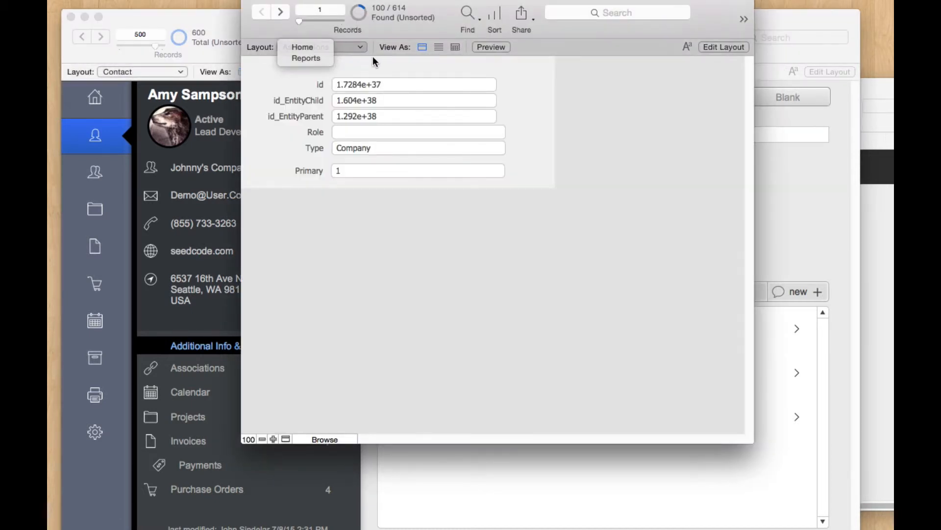
{"action": "key", "text": "super+l"}
{"action": "left_click", "coordinate": [337, 46]}
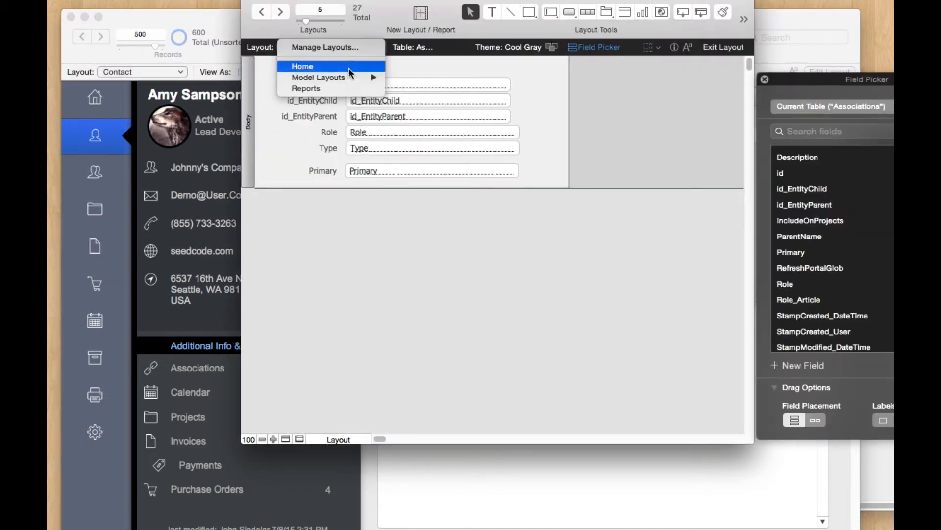
{"action": "mouse_move", "coordinate": [351, 76]}
{"action": "left_click", "coordinate": [428, 88]}
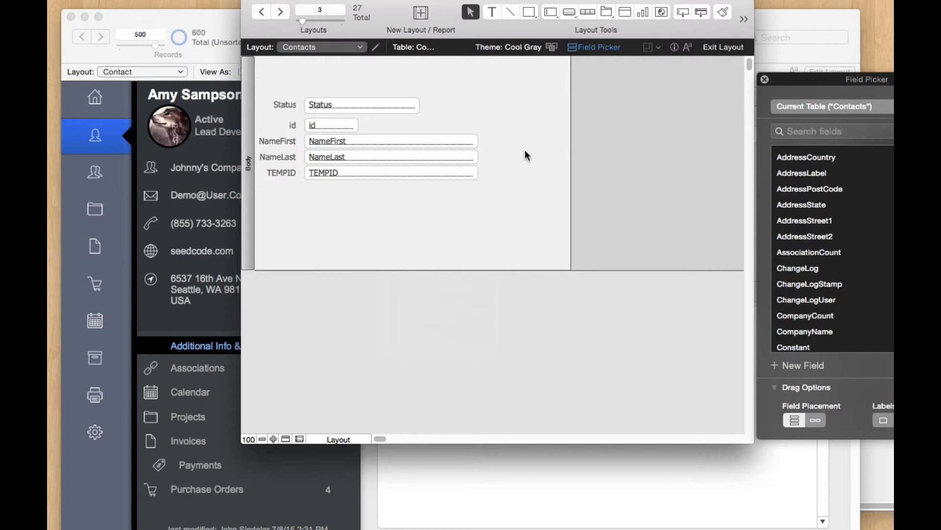
{"action": "key", "text": "super+b"}
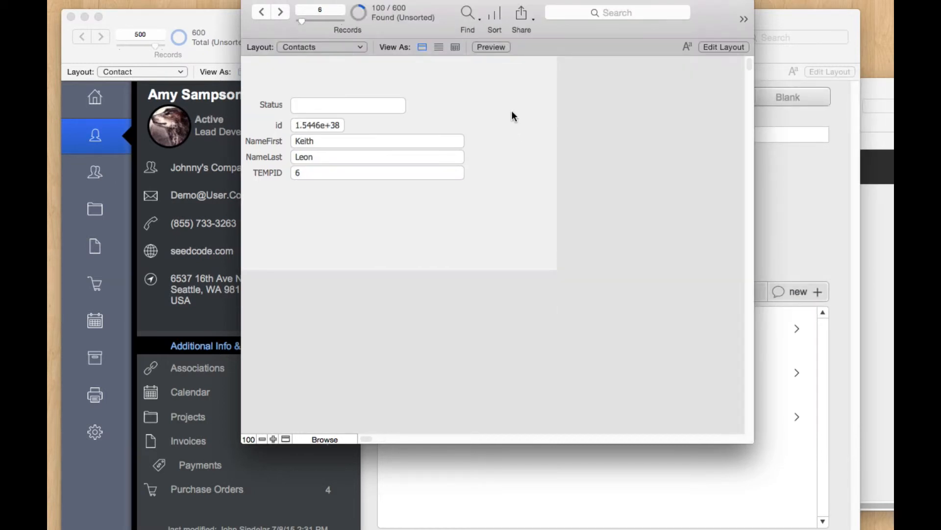
{"action": "key", "text": "super+l"}
{"action": "left_click", "coordinate": [328, 47]}
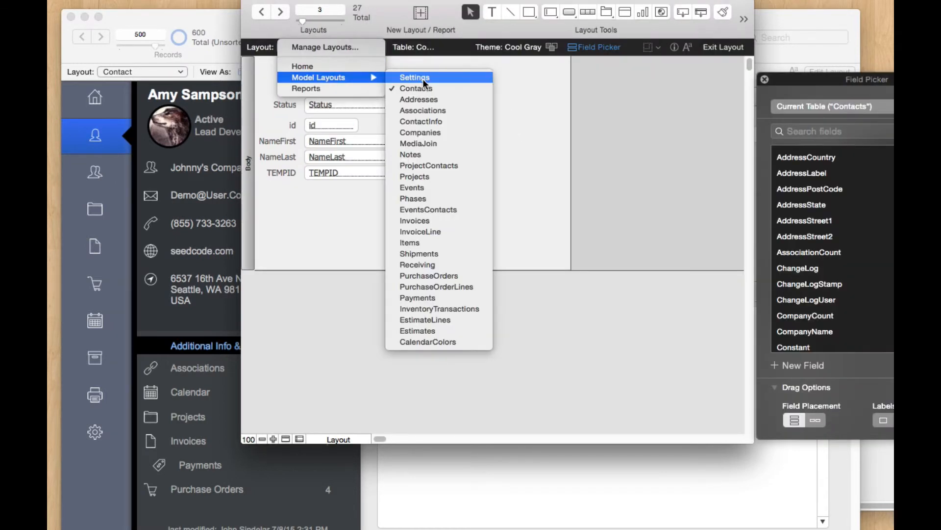
{"action": "left_click", "coordinate": [454, 63]}
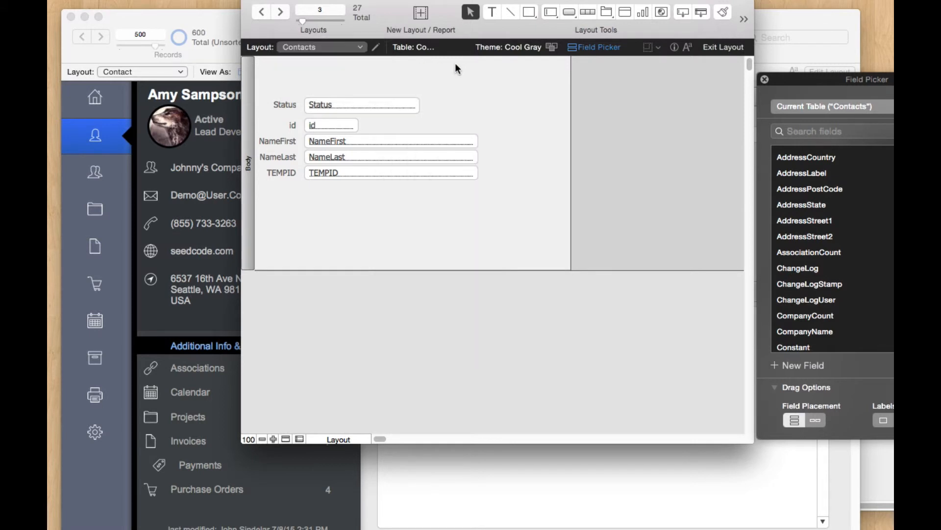
{"action": "key", "text": "super+b"}
Step: Glance at the names window, return to Contacts, and begin importing into Contacts
{"action": "left_click", "coordinate": [883, 122]}
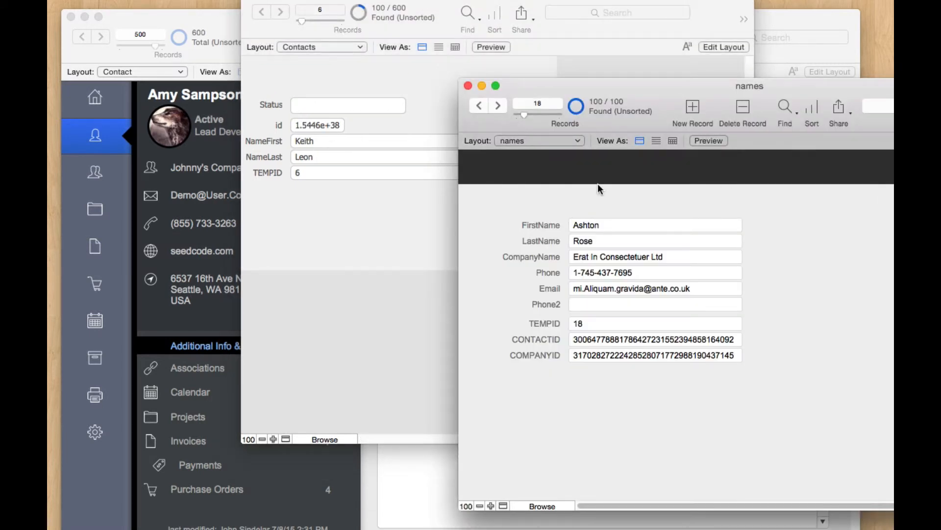
{"action": "left_click", "coordinate": [312, 221]}
{"action": "left_click", "coordinate": [149, 1]}
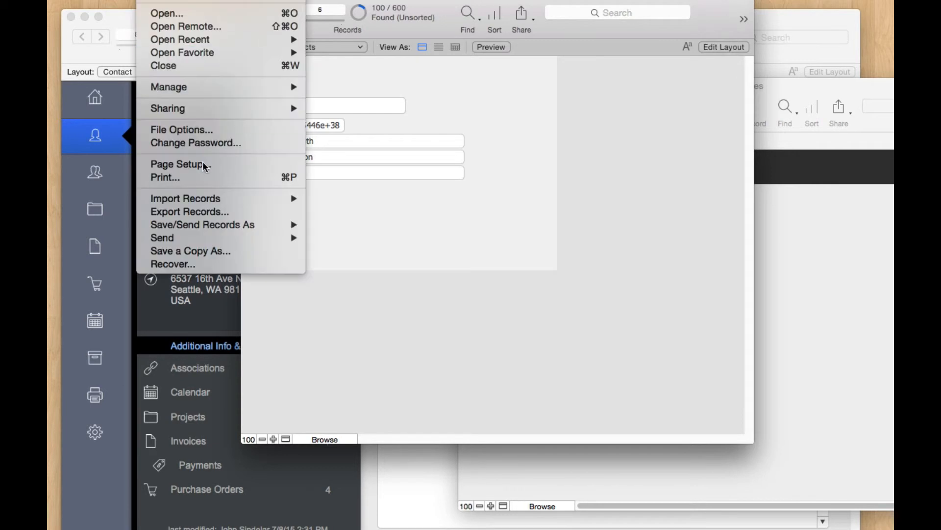
Step: Open names.fmp12 from Downloads as the Contacts import source
{"action": "mouse_move", "coordinate": [270, 197]}
{"action": "left_click", "coordinate": [338, 195]}
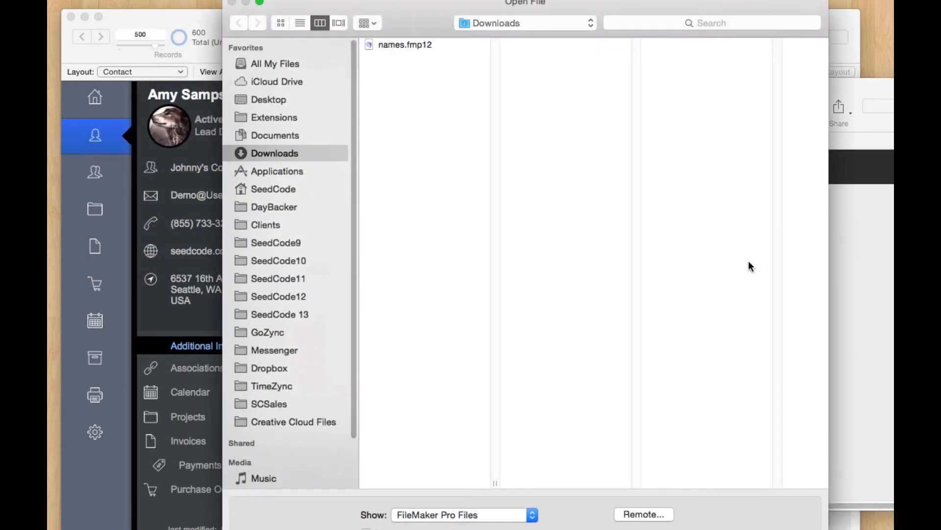
{"action": "left_click", "coordinate": [418, 46]}
{"action": "key", "text": "Return"}
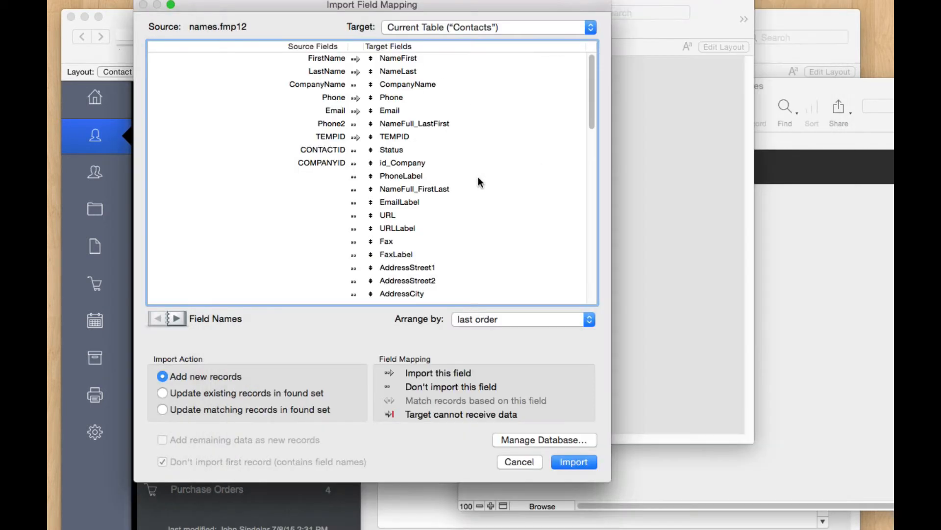
Step: Exclude name, phone, email and TEMPID fields, importing only COMPANYID into id_Company
{"action": "left_click", "coordinate": [355, 85]}
{"action": "left_click", "coordinate": [355, 72]}
{"action": "left_click", "coordinate": [355, 59]}
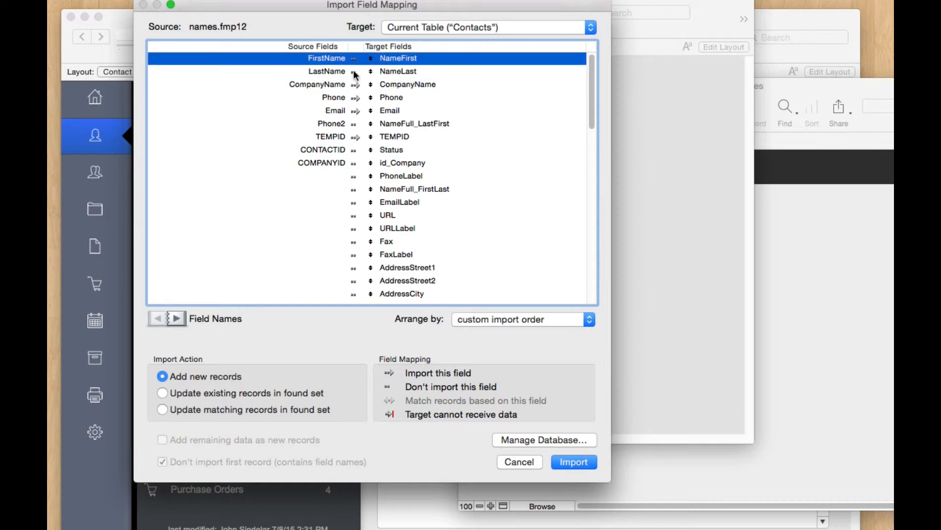
{"action": "left_click", "coordinate": [355, 98]}
{"action": "left_click", "coordinate": [355, 111]}
{"action": "left_click", "coordinate": [356, 138]}
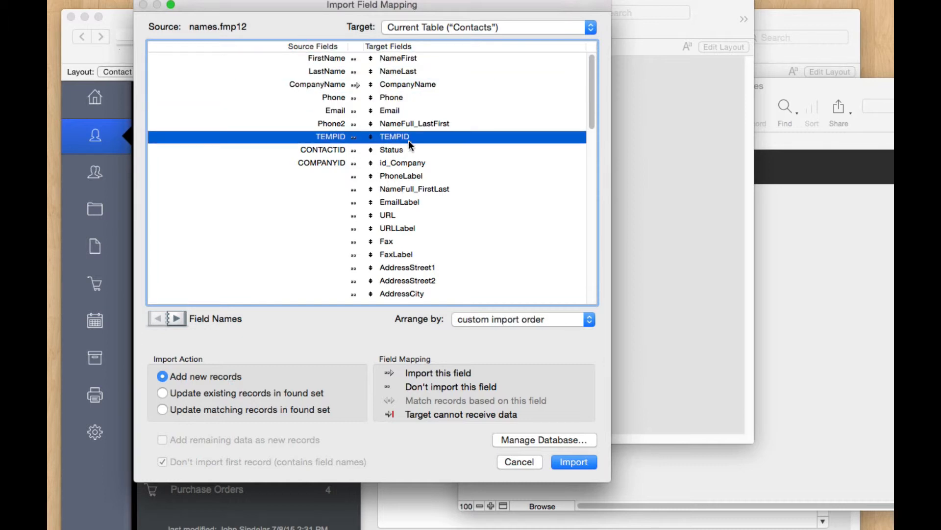
{"action": "left_click", "coordinate": [356, 163]}
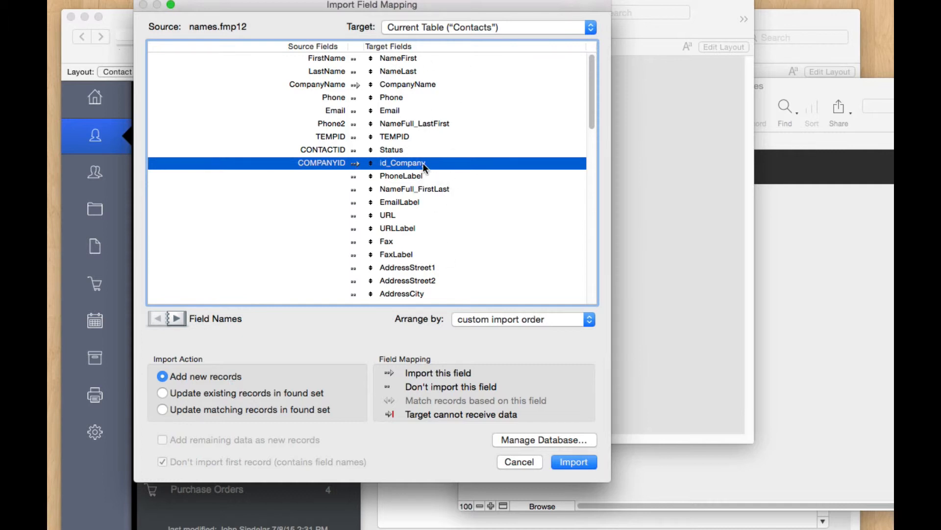
Step: Update matching records using CONTACTID = id as the match field, then run the import
{"action": "left_click", "coordinate": [176, 408]}
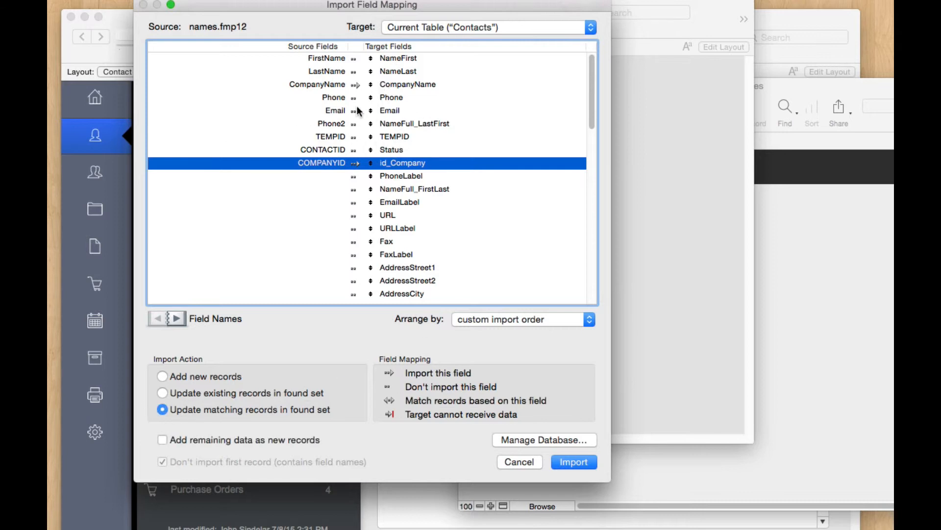
{"action": "scroll", "coordinate": [401, 234], "scroll_direction": "down", "scroll_amount": 15}
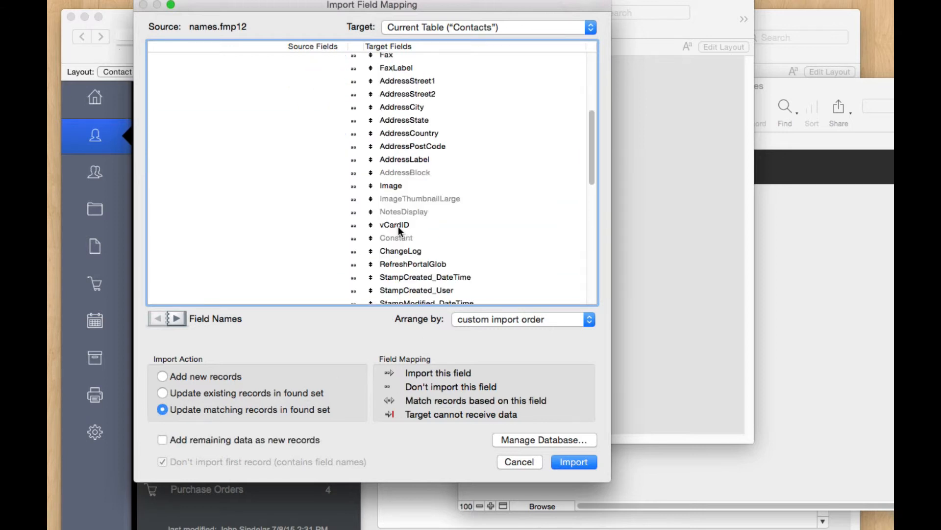
{"action": "left_click_drag", "start_coordinate": [371, 283], "coordinate": [378, 147]}
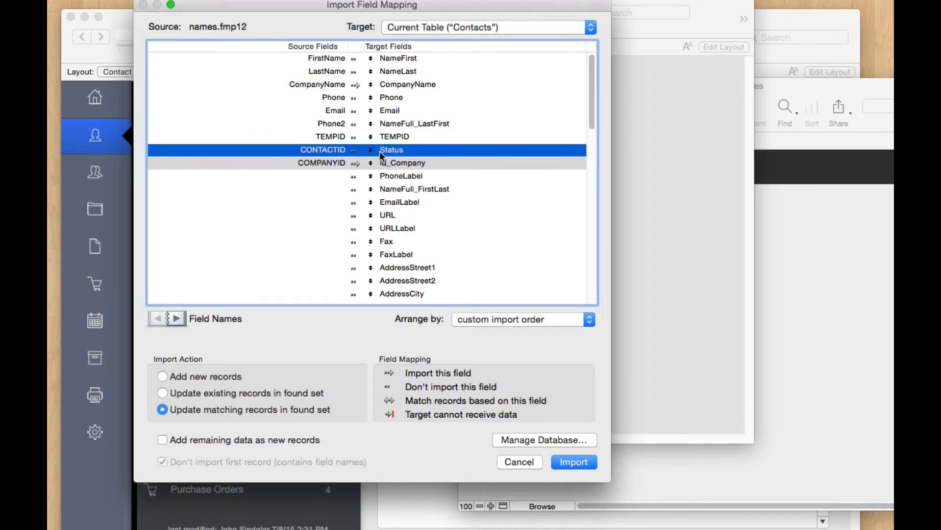
{"action": "left_click", "coordinate": [354, 147]}
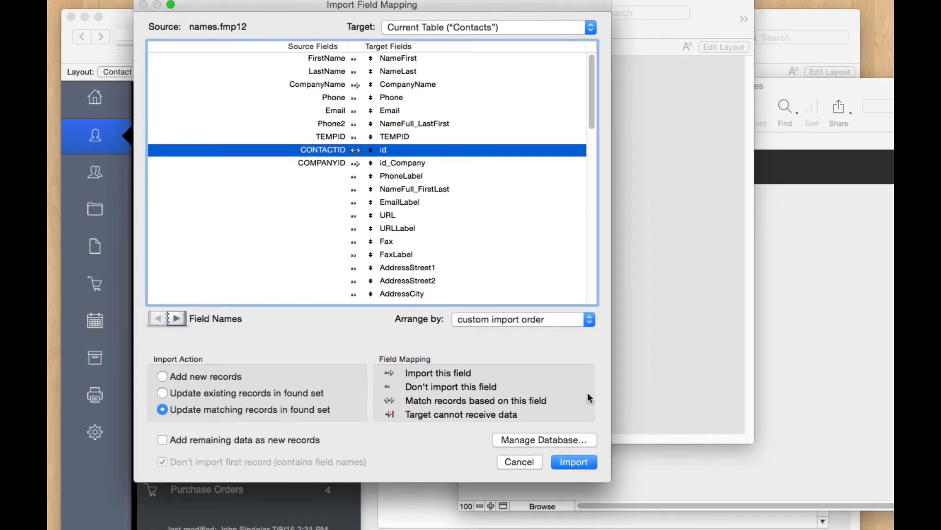
{"action": "left_click", "coordinate": [572, 461]}
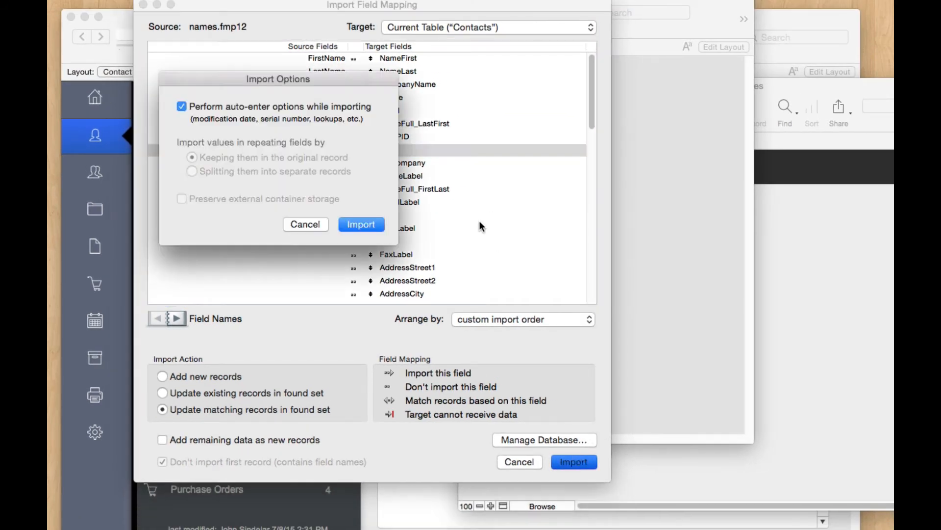
{"action": "left_click", "coordinate": [362, 226]}
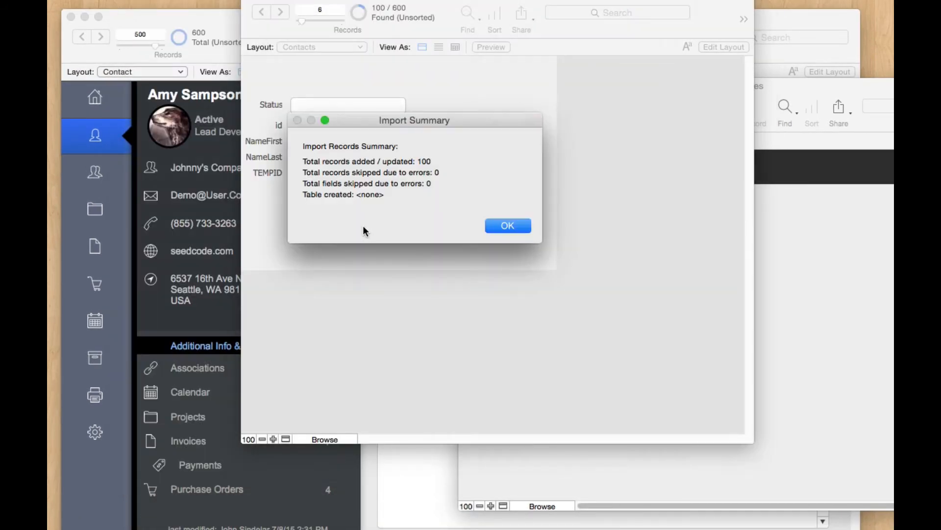
Step: Dismiss the import summary and step forward through the SeedCodeComplete contact records
{"action": "left_click", "coordinate": [511, 226]}
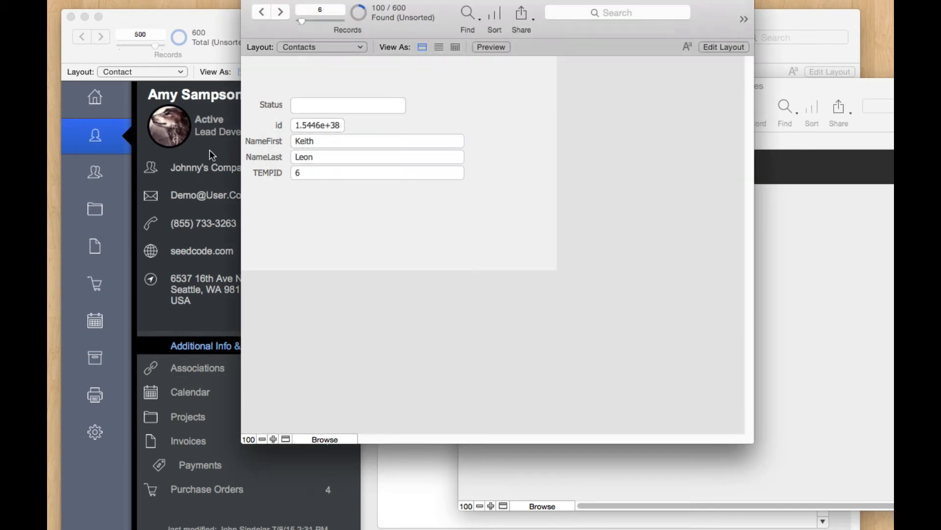
{"action": "left_click", "coordinate": [167, 60]}
{"action": "left_click", "coordinate": [100, 36]}
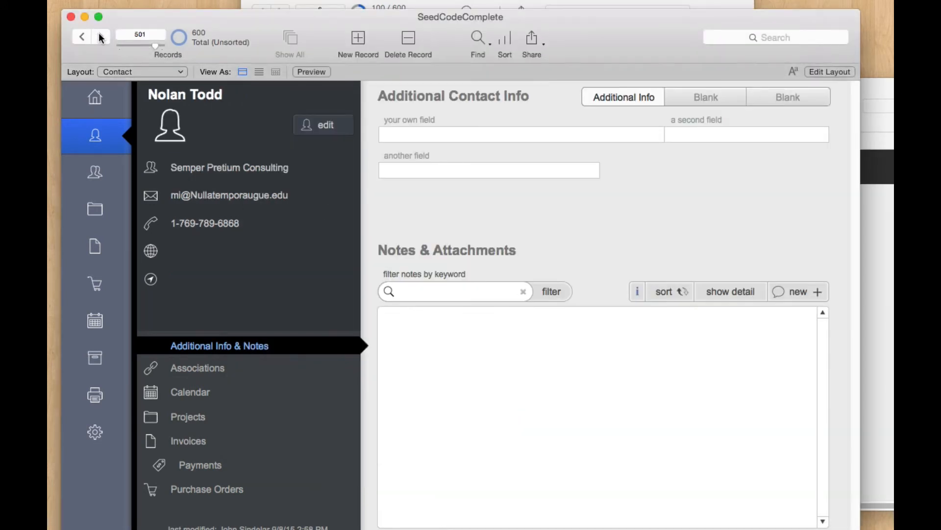
{"action": "left_click", "coordinate": [104, 39]}
{"action": "left_click", "coordinate": [104, 39]}
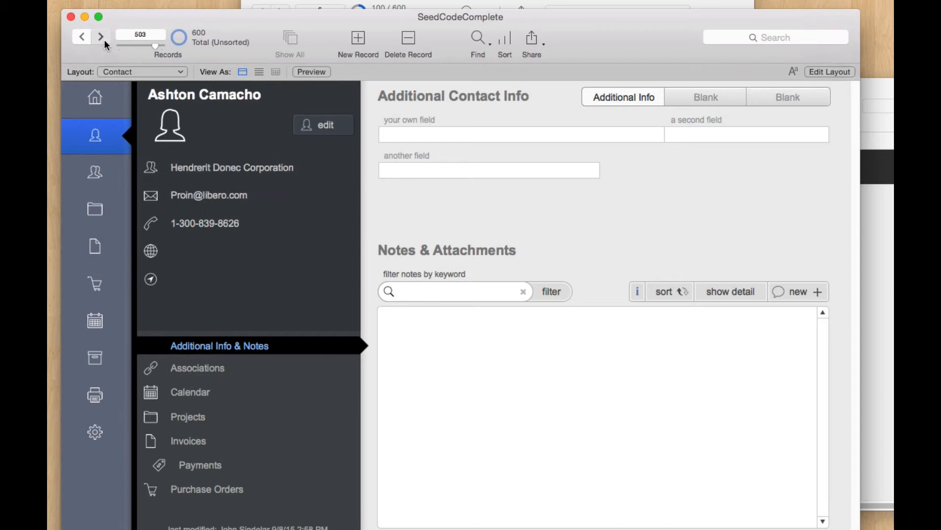
{"action": "left_click", "coordinate": [103, 39]}
{"action": "left_click", "coordinate": [104, 39]}
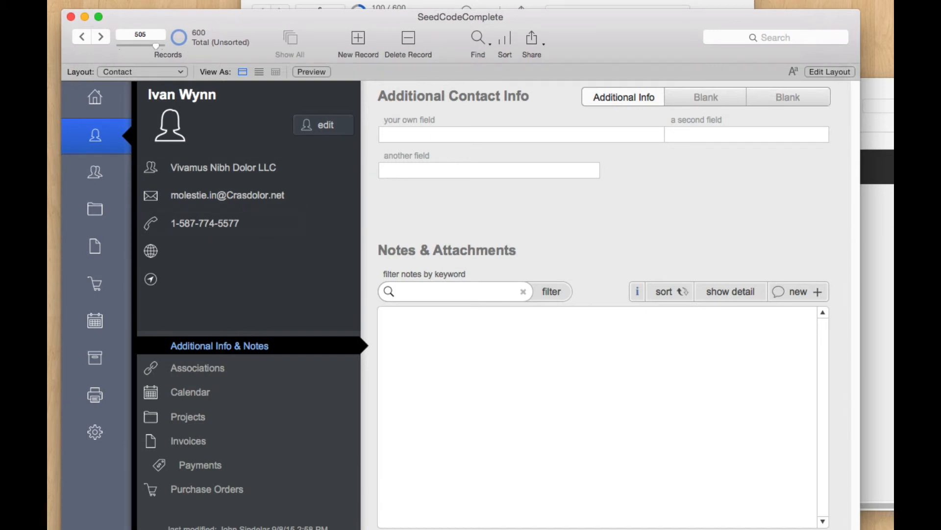
Step: Find the names records with a second phone by searching Phone2 for 1
{"action": "left_click", "coordinate": [878, 240]}
{"action": "key", "text": "super+f"}
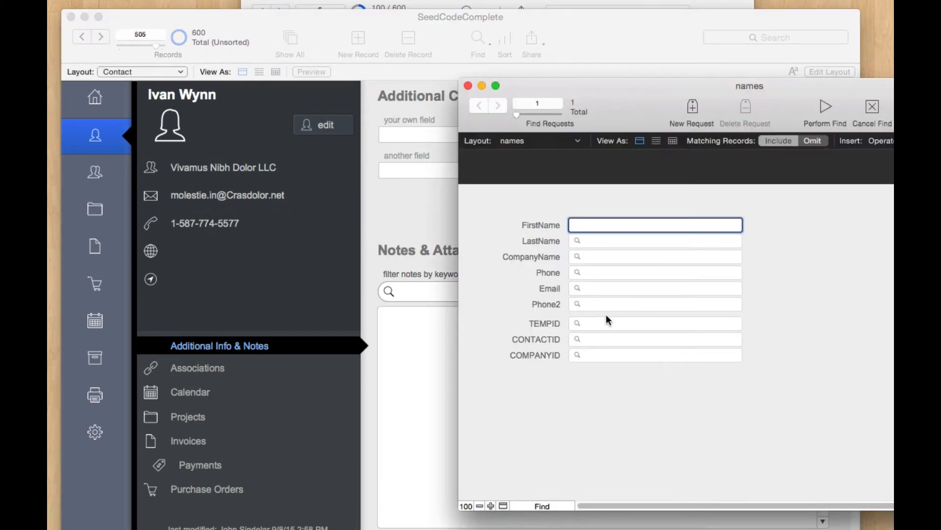
{"action": "left_click", "coordinate": [597, 305]}
{"action": "type", "text": "1"}
{"action": "key", "text": "Return"}
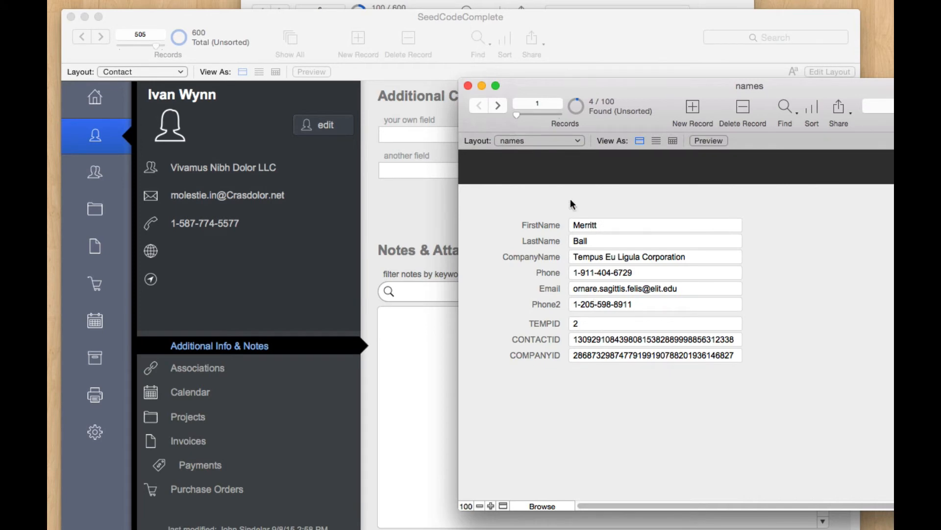
Step: Open SeedCodeComplete contact 505 for editing, then cancel without saving
{"action": "left_click", "coordinate": [593, 30]}
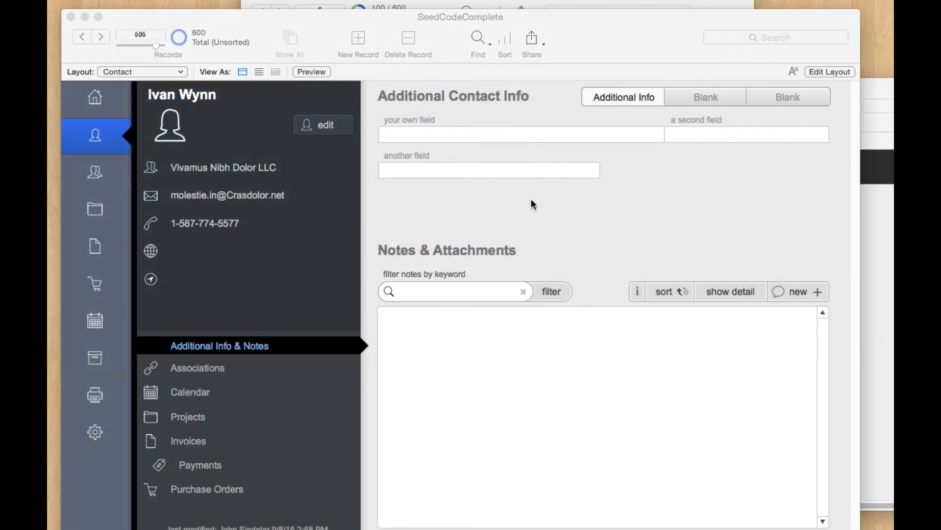
{"action": "left_click", "coordinate": [532, 200]}
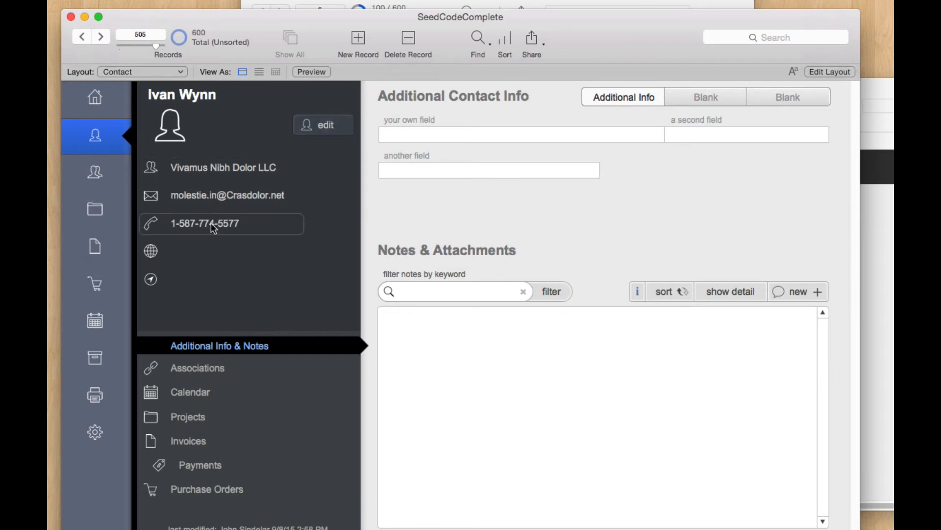
{"action": "left_click", "coordinate": [325, 125]}
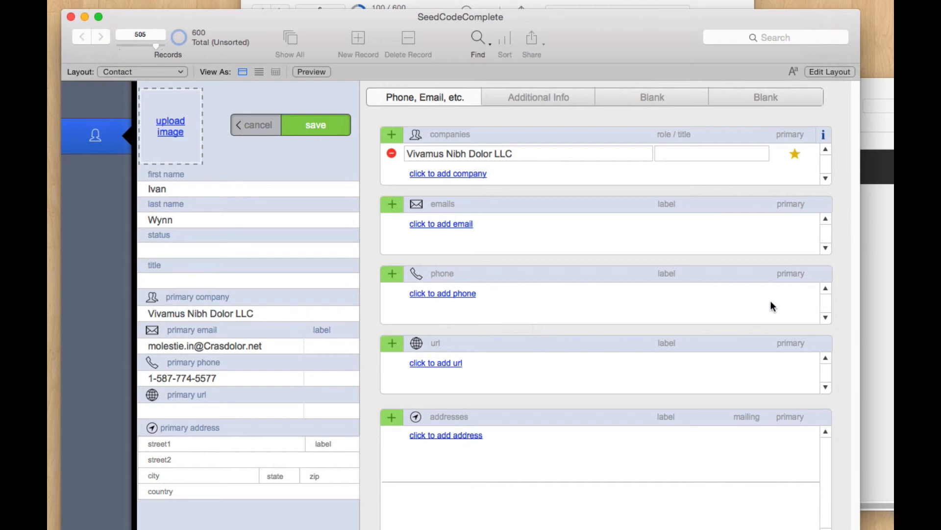
{"action": "left_click", "coordinate": [260, 128]}
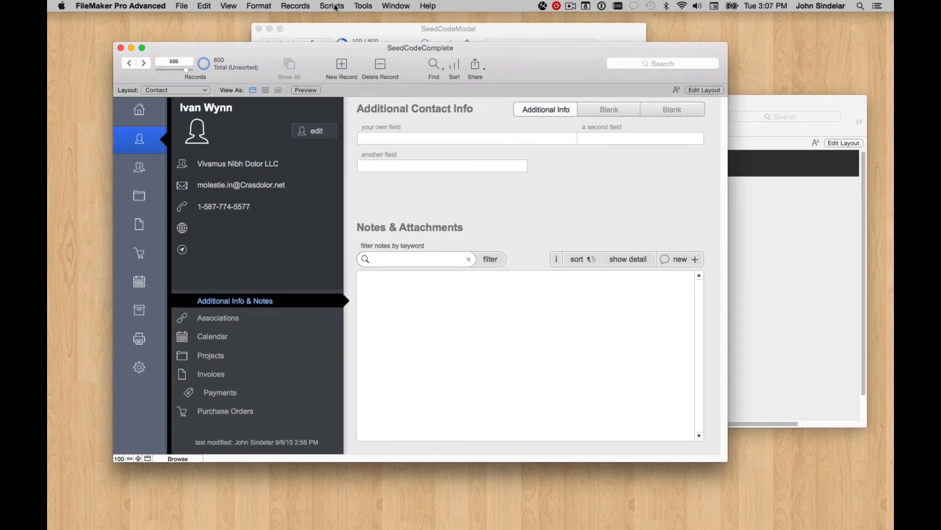
Step: Run the Populate Related Contact Info Tables script from the Script Workspace
{"action": "left_click", "coordinate": [336, 9]}
{"action": "left_click", "coordinate": [339, 21]}
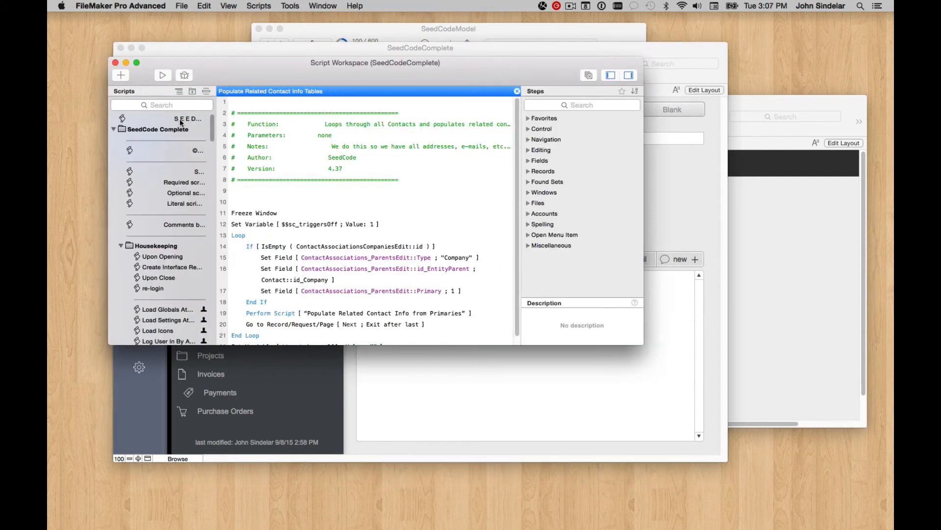
{"action": "left_click", "coordinate": [156, 106]}
{"action": "left_click", "coordinate": [157, 106]}
{"action": "type", "text": "pop"}
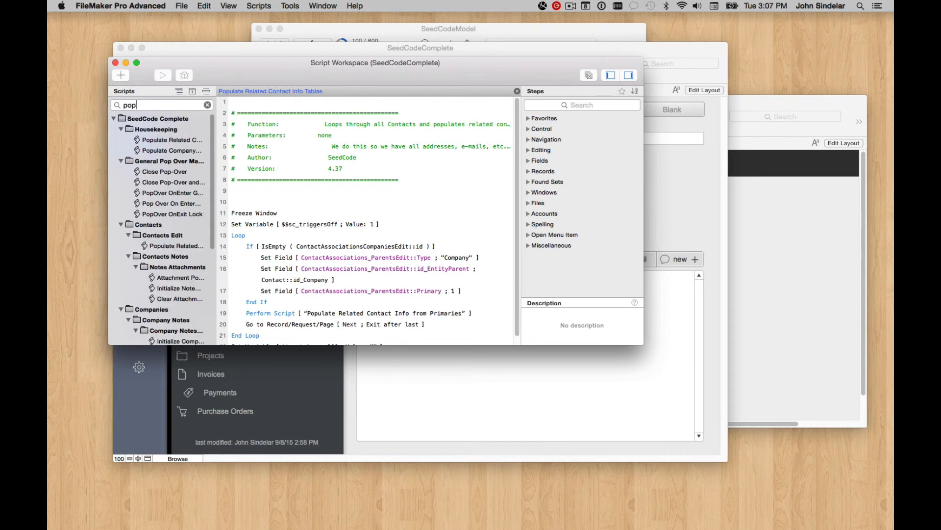
{"action": "left_click", "coordinate": [179, 140]}
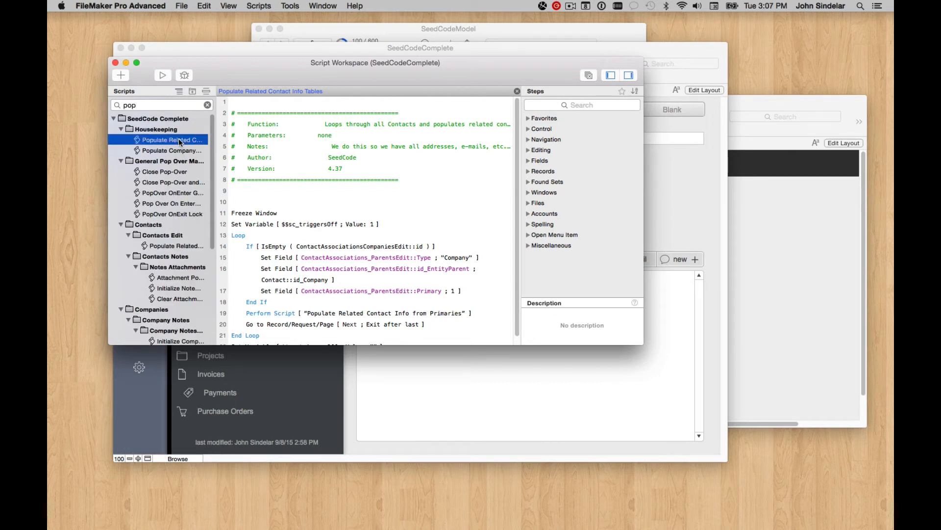
{"action": "left_click", "coordinate": [163, 75]}
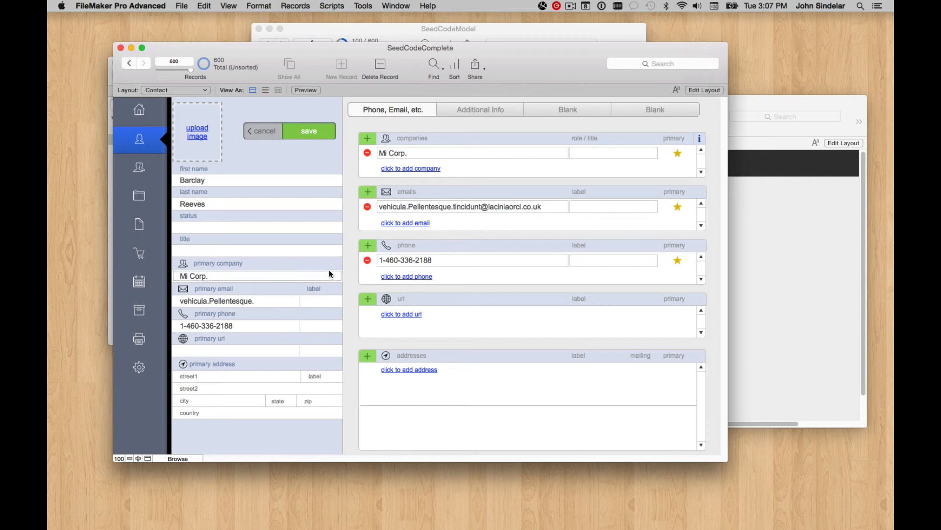
Step: Save the edited contact and return to the SeedCodeModel window
{"action": "left_click", "coordinate": [318, 137]}
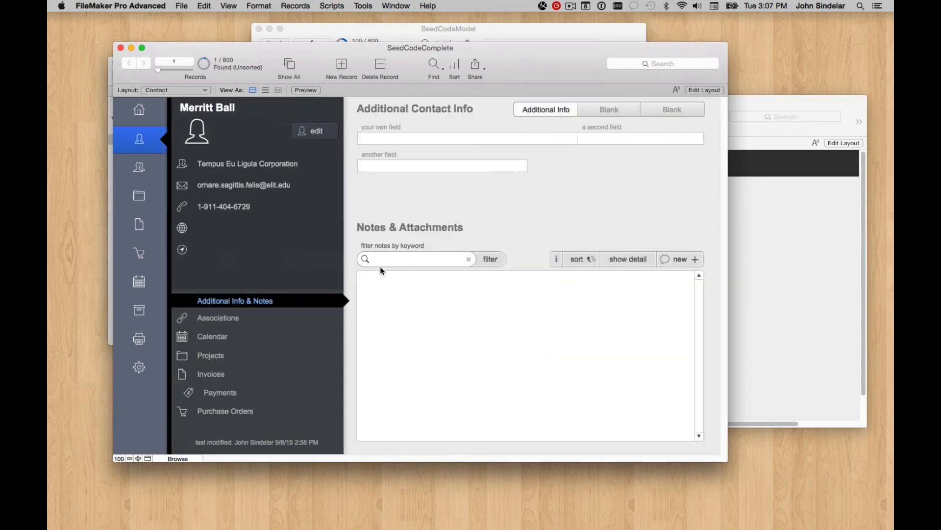
{"action": "left_click", "coordinate": [759, 218]}
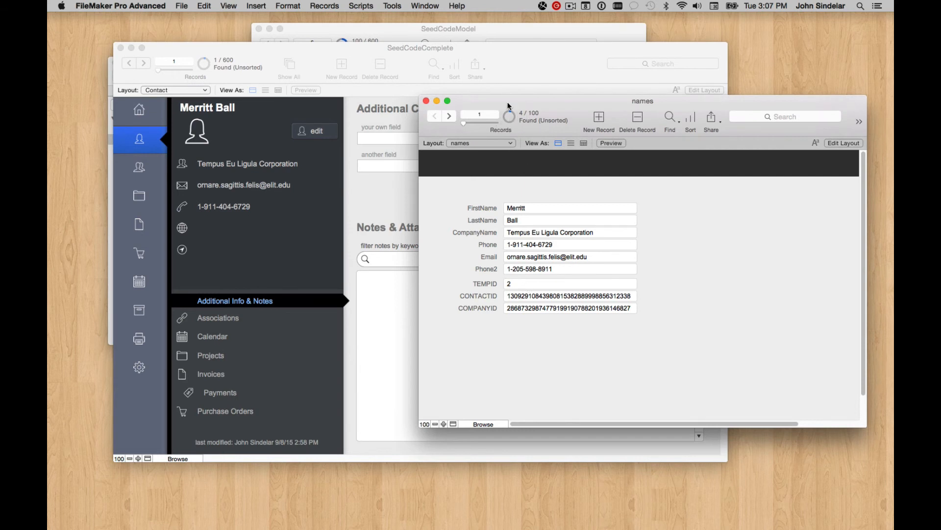
{"action": "left_click", "coordinate": [410, 29]}
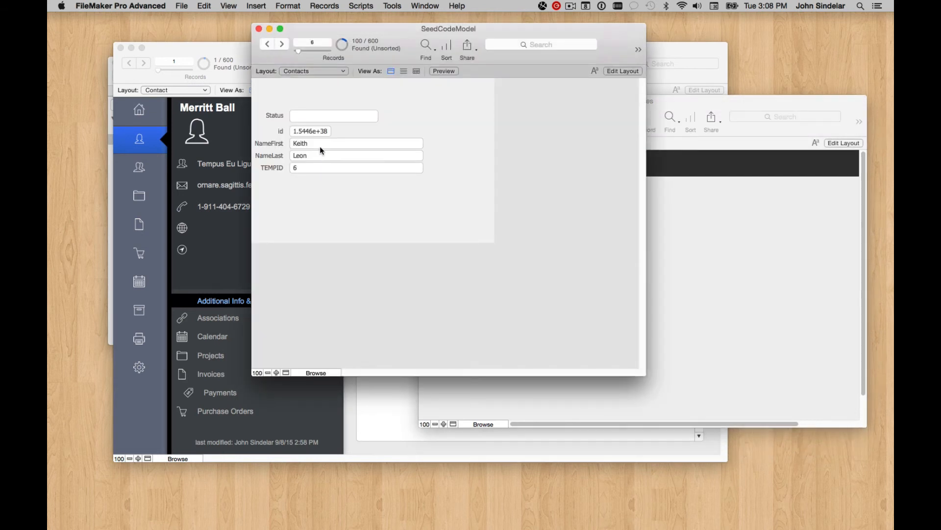
Step: Open the ContactInfo layout in Layout mode and widen its body
{"action": "left_click", "coordinate": [314, 71]}
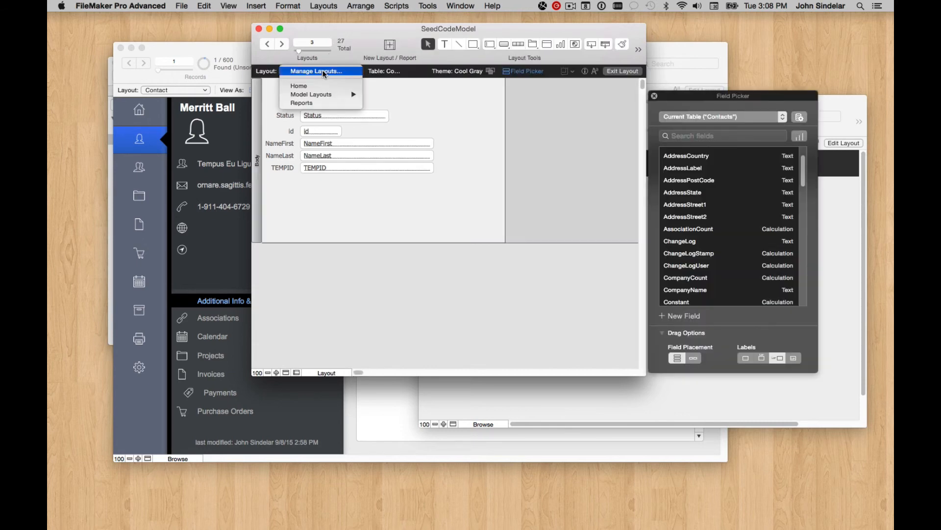
{"action": "mouse_move", "coordinate": [321, 94]}
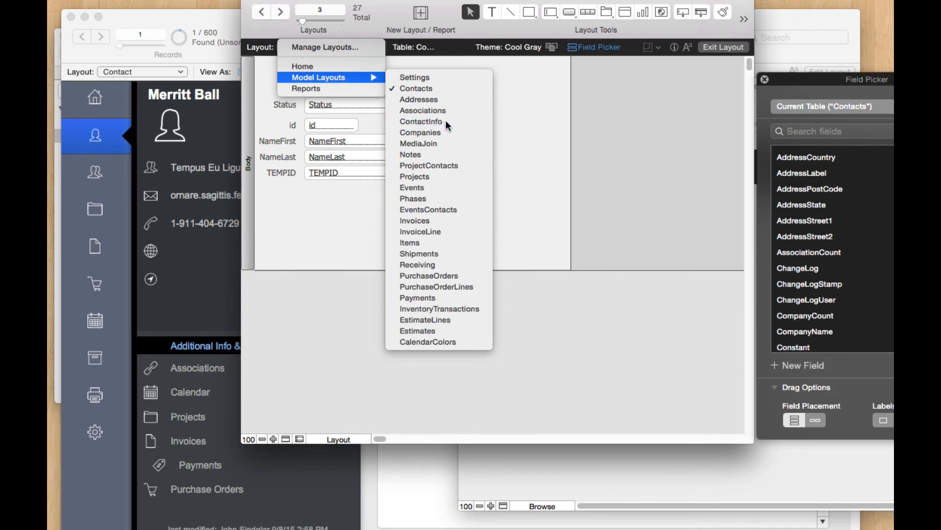
{"action": "left_click", "coordinate": [426, 124]}
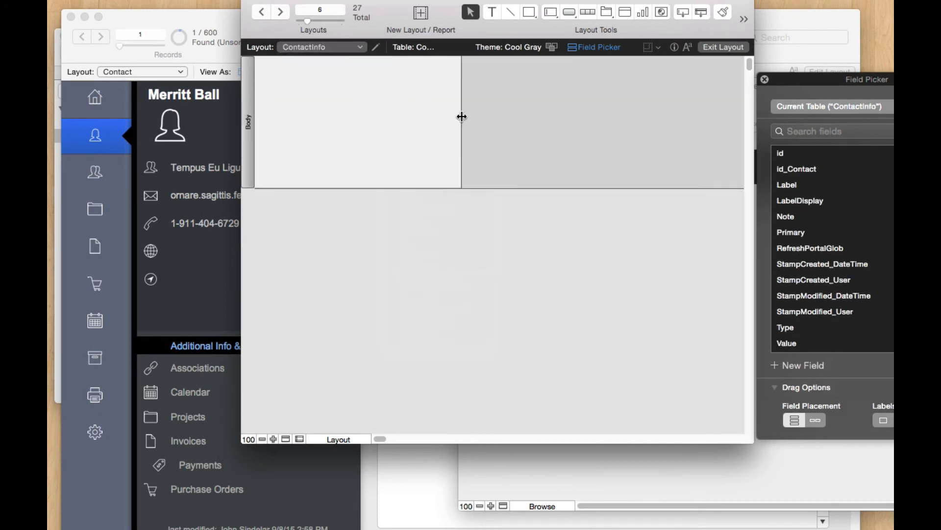
{"action": "left_click_drag", "start_coordinate": [461, 120], "coordinate": [516, 120]}
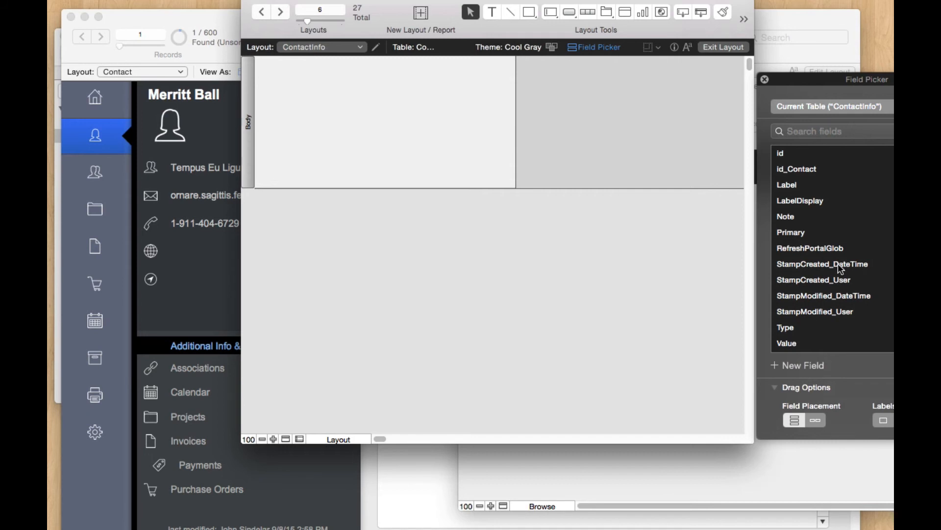
Step: Place the id, id_Contact, Value and Type fields on the ContactInfo layout
{"action": "left_click", "coordinate": [805, 154]}
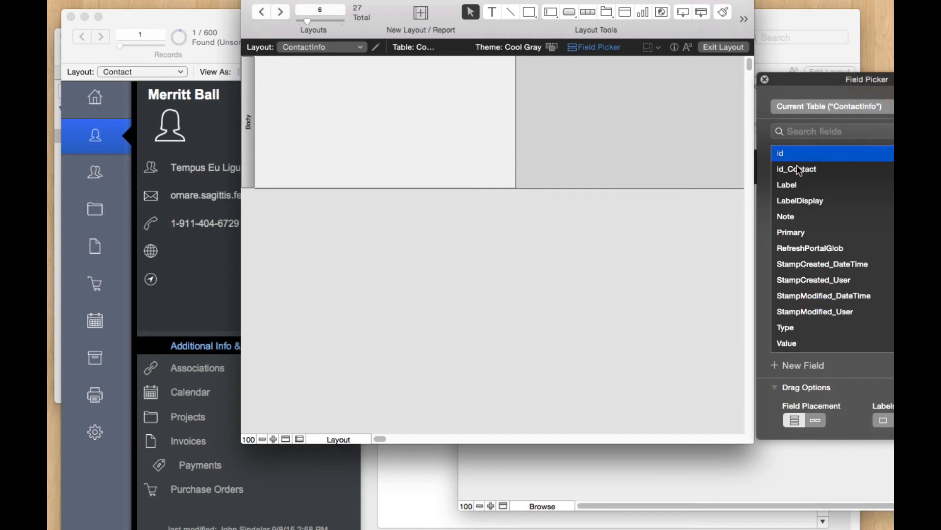
{"action": "left_click", "coordinate": [800, 168], "text": "shift"}
{"action": "left_click", "coordinate": [800, 343], "text": "super"}
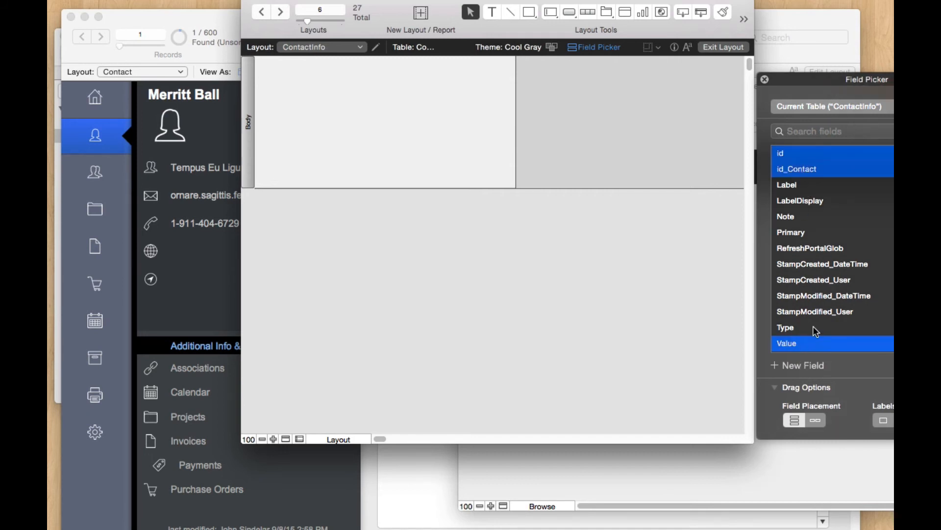
{"action": "left_click", "coordinate": [802, 327], "text": "super"}
{"action": "left_click_drag", "start_coordinate": [802, 327], "coordinate": [320, 103]}
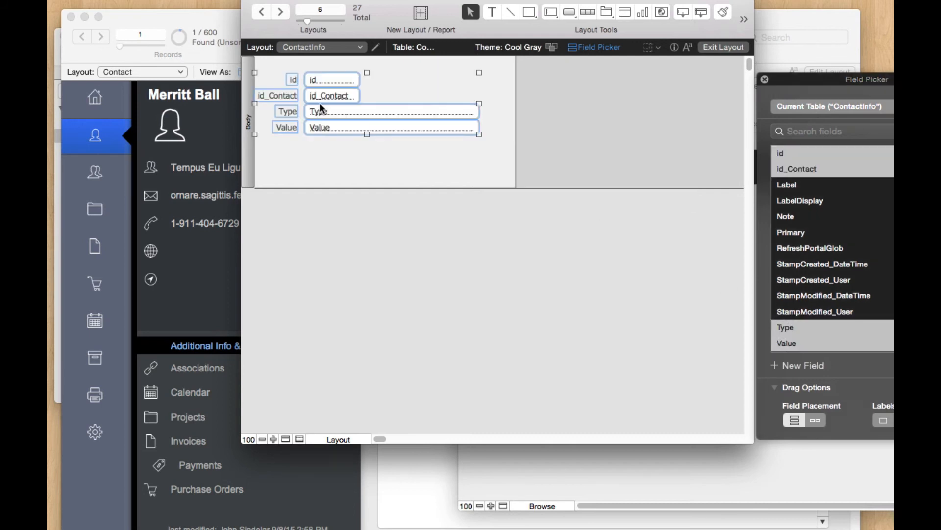
Step: Browse the ContactInfo records, stepping forward and back to a Phone entry
{"action": "key", "text": "super+b"}
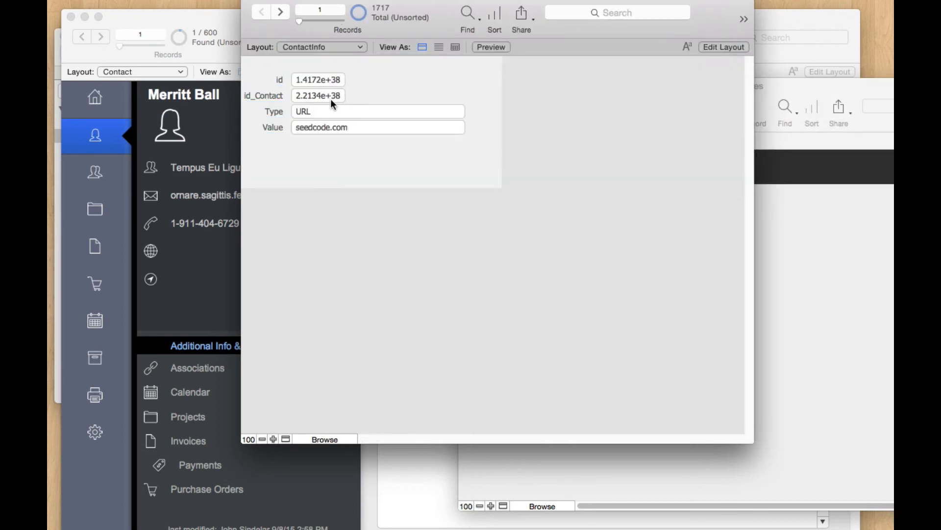
{"action": "left_click", "coordinate": [328, 116]}
{"action": "left_click", "coordinate": [287, 12]}
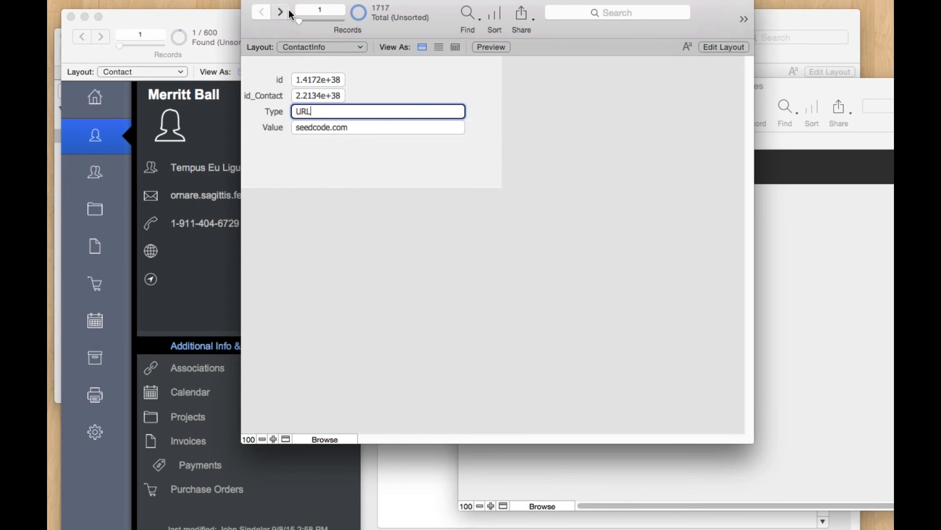
{"action": "left_click", "coordinate": [287, 13]}
{"action": "left_click", "coordinate": [287, 12]}
{"action": "left_click", "coordinate": [287, 10]}
{"action": "left_click", "coordinate": [286, 11]}
{"action": "left_click", "coordinate": [261, 12]}
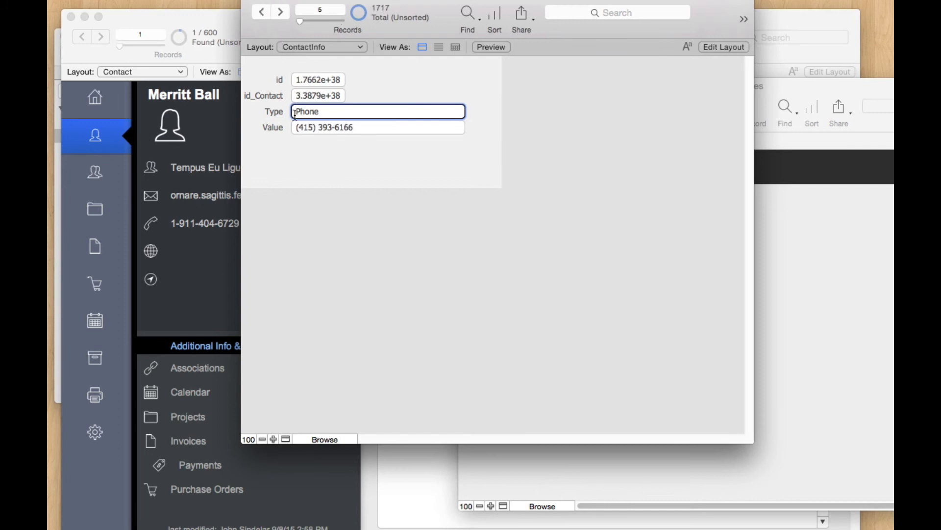
{"action": "left_click", "coordinate": [397, 167]}
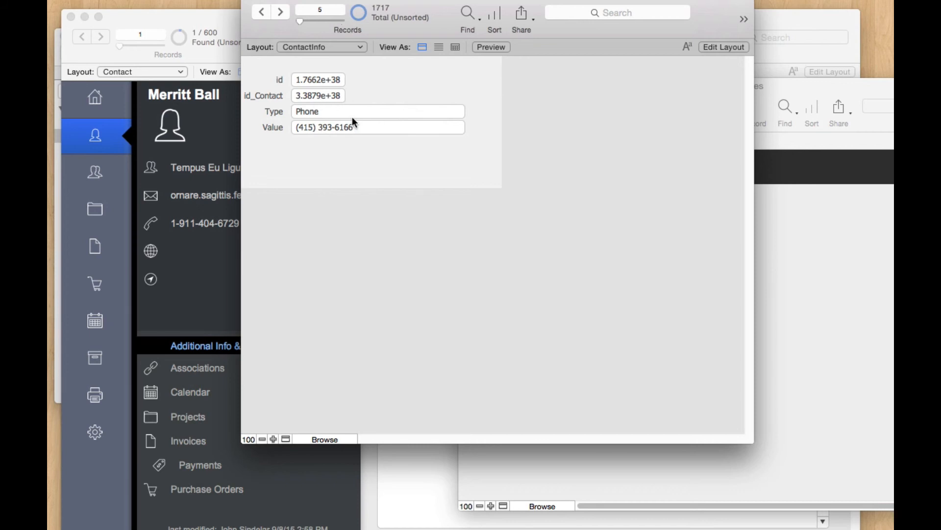
Step: Start a file import into ContactInfo with names.fmp12 as the source
{"action": "left_click", "coordinate": [156, 3]}
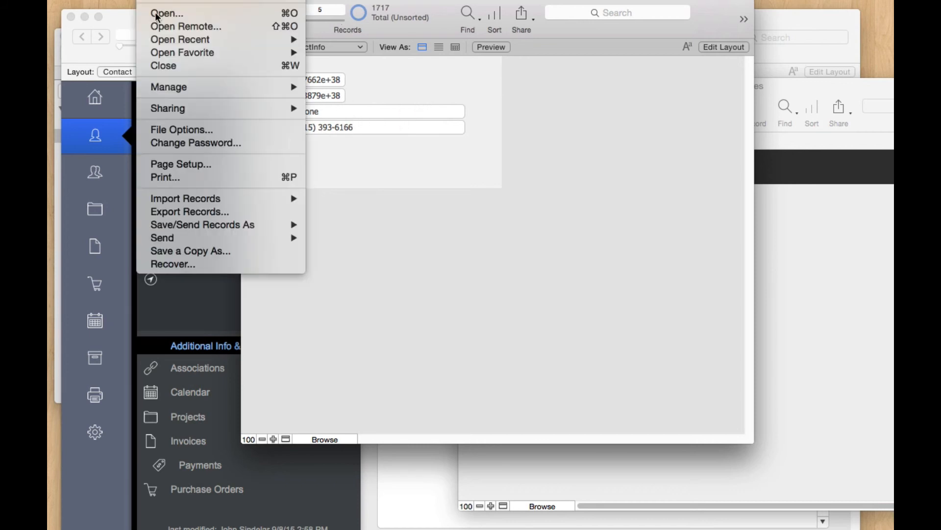
{"action": "left_click", "coordinate": [328, 199]}
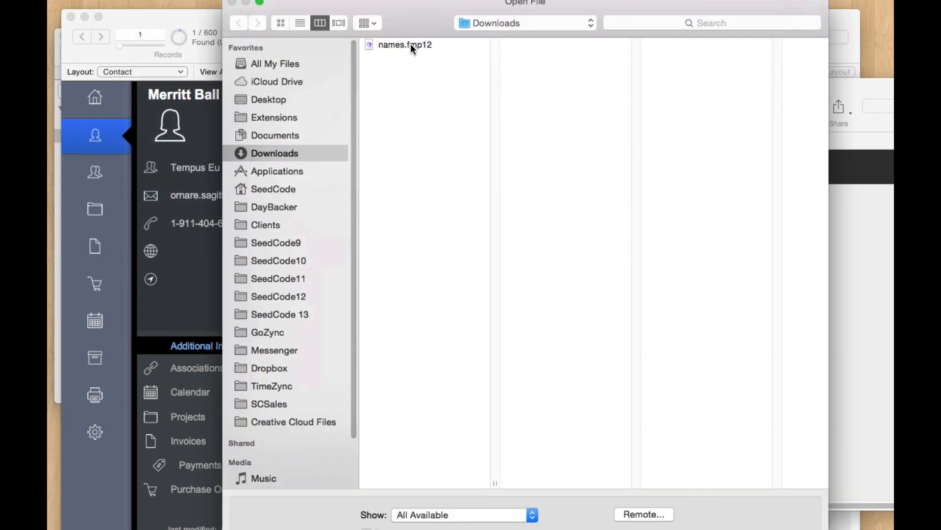
{"action": "left_click", "coordinate": [412, 47]}
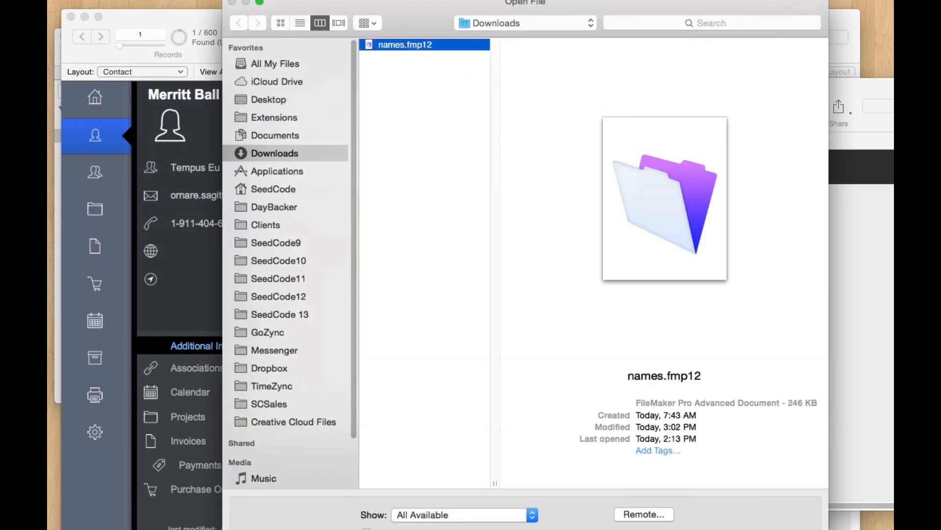
{"action": "key", "text": "Return"}
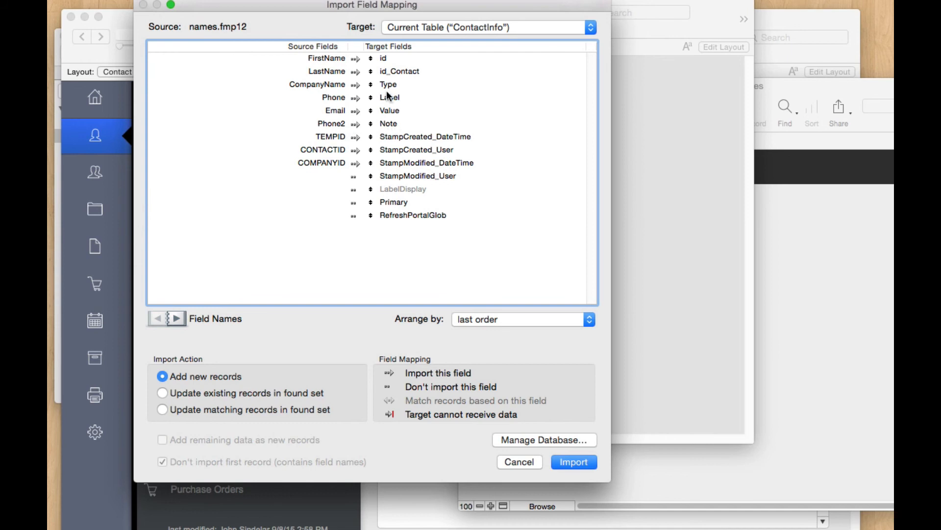
Step: Map only Phone2 to Value and CONTACTID to id_Contact, excluding all other fields
{"action": "left_click", "coordinate": [372, 124]}
{"action": "left_click_drag", "start_coordinate": [373, 124], "coordinate": [373, 110]}
{"action": "left_click", "coordinate": [354, 110]}
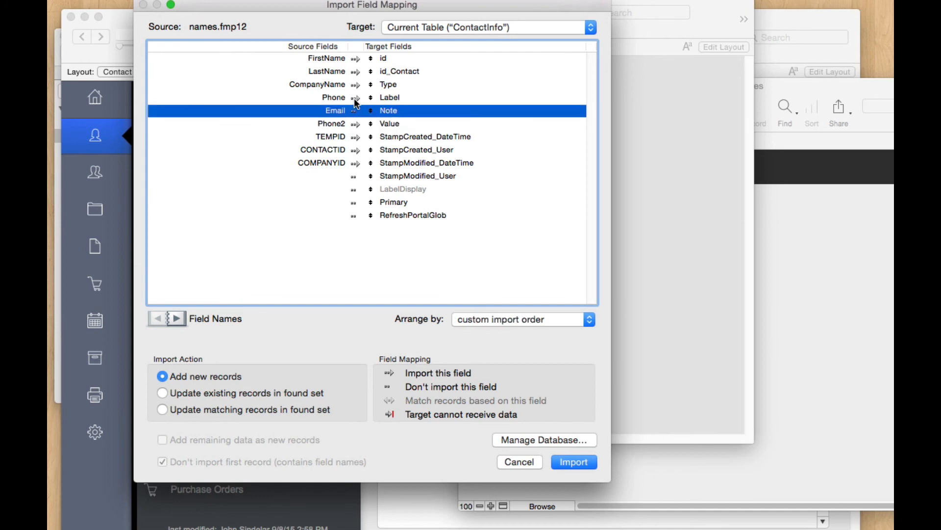
{"action": "left_click", "coordinate": [354, 97]}
{"action": "left_click", "coordinate": [354, 85]}
{"action": "left_click", "coordinate": [354, 72]}
{"action": "left_click", "coordinate": [354, 58]}
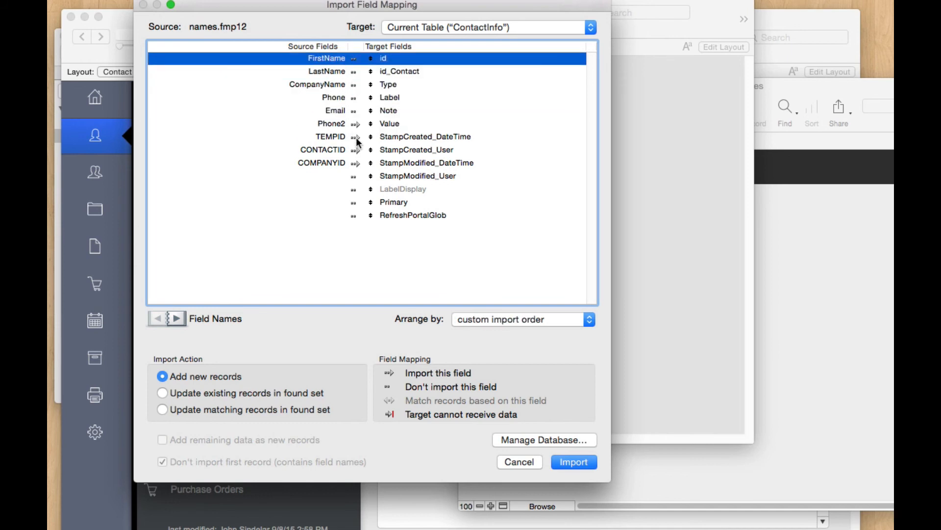
{"action": "left_click", "coordinate": [354, 136]}
{"action": "left_click", "coordinate": [354, 150]}
{"action": "left_click", "coordinate": [354, 162]}
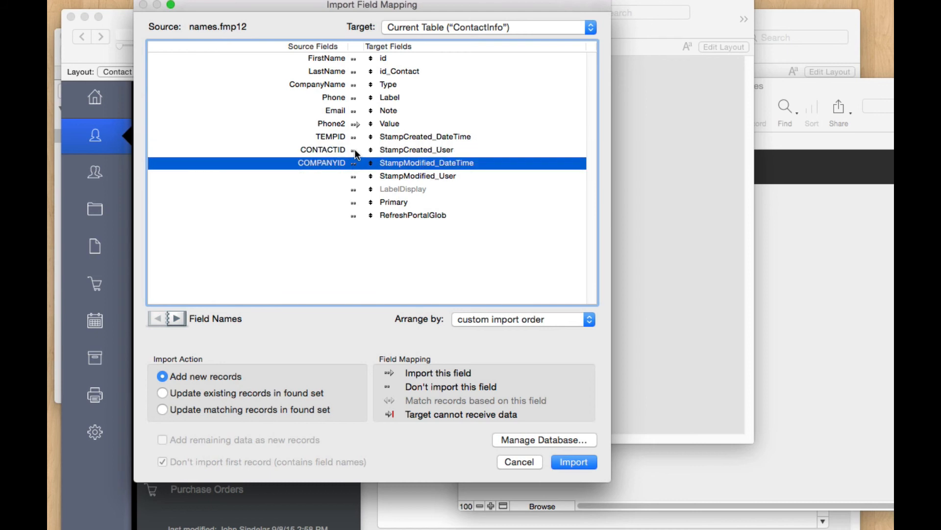
{"action": "left_click", "coordinate": [354, 149]}
{"action": "left_click_drag", "start_coordinate": [371, 72], "coordinate": [373, 156]}
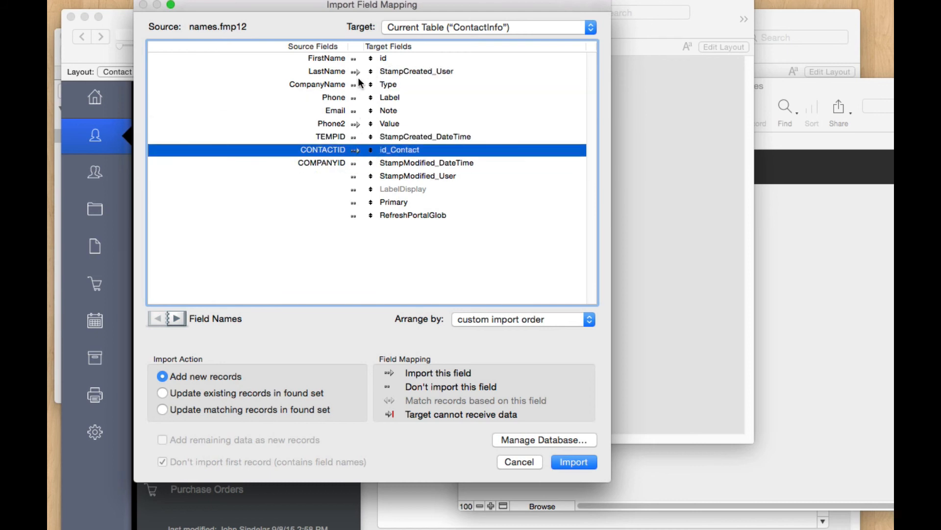
{"action": "left_click", "coordinate": [354, 72]}
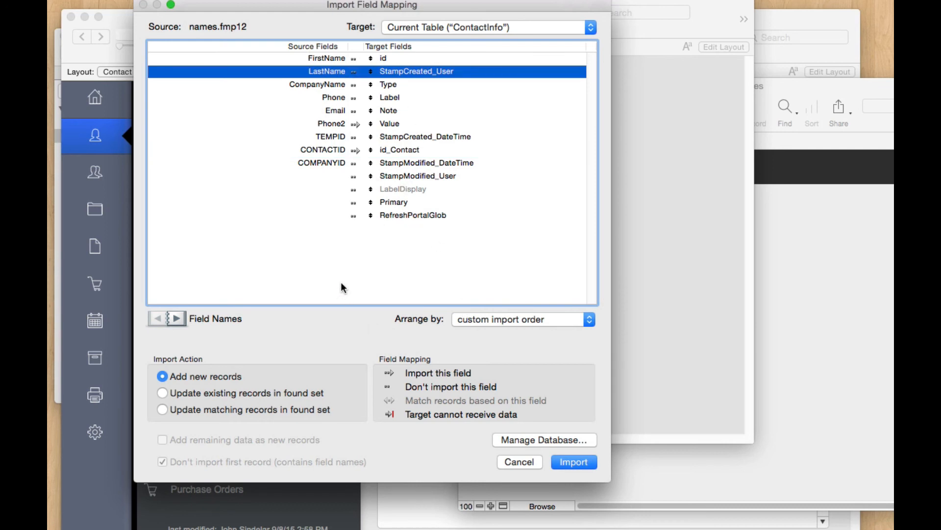
Step: Run the import with auto-enter options on and dismiss the summary
{"action": "left_click", "coordinate": [583, 463]}
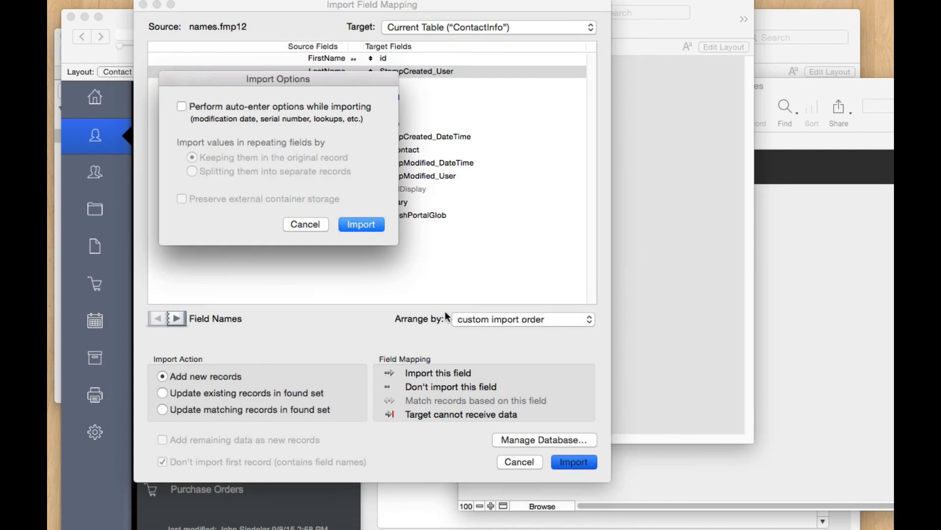
{"action": "left_click", "coordinate": [302, 121]}
{"action": "left_click", "coordinate": [358, 225]}
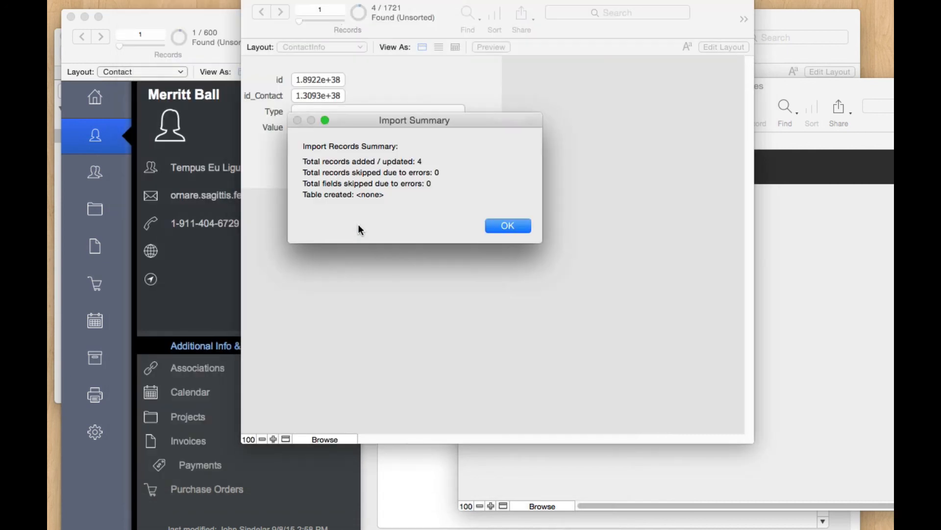
{"action": "left_click", "coordinate": [499, 229]}
Step: Replace the Type field with 'Phone' across all four imported records
{"action": "left_click", "coordinate": [317, 112]}
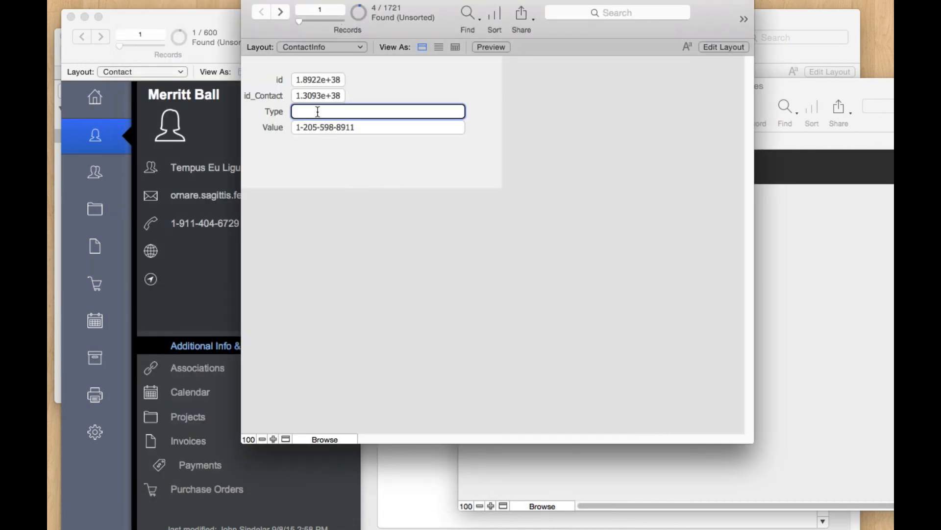
{"action": "type", "text": "Phone"}
{"action": "key", "text": "super+equal"}
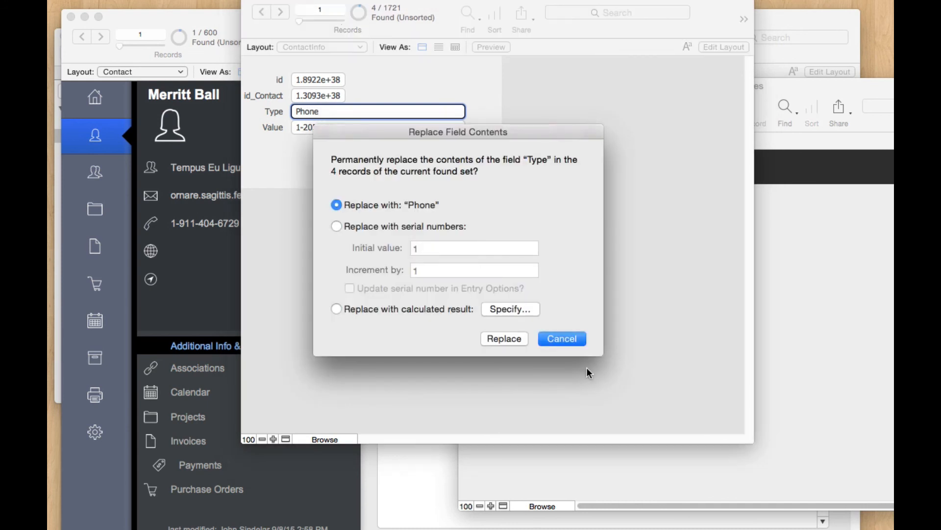
{"action": "left_click", "coordinate": [504, 338]}
{"action": "left_click", "coordinate": [494, 293]}
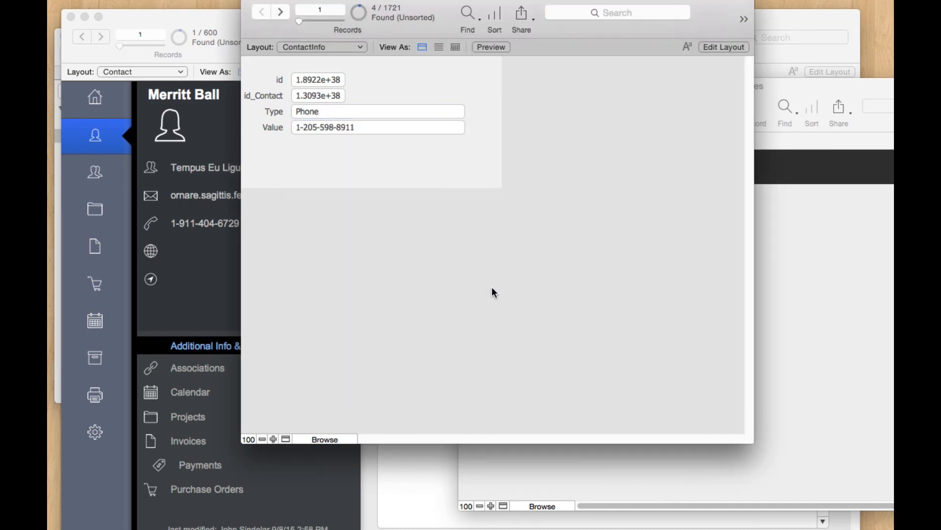
Step: Reopen the SeedCodeComplete contact, edit and save it to show two phone numbers
{"action": "left_click", "coordinate": [228, 137]}
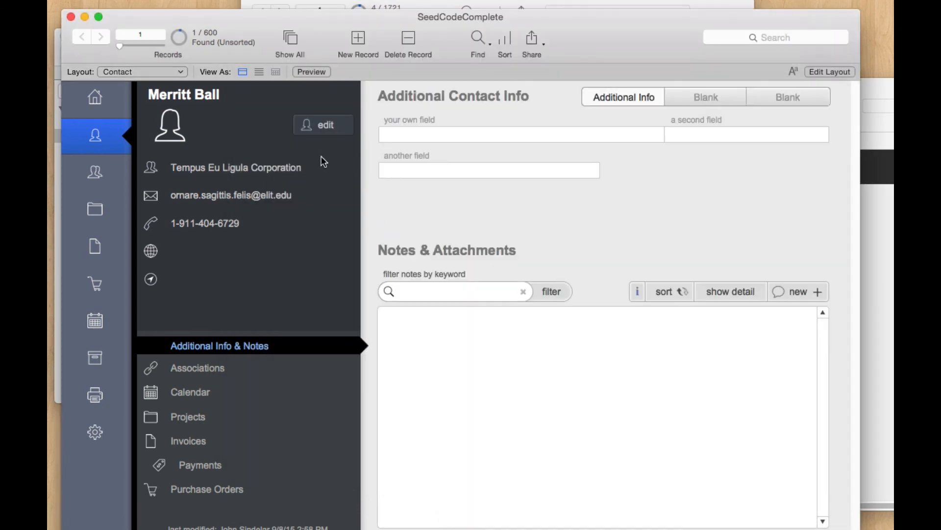
{"action": "left_click", "coordinate": [179, 38]}
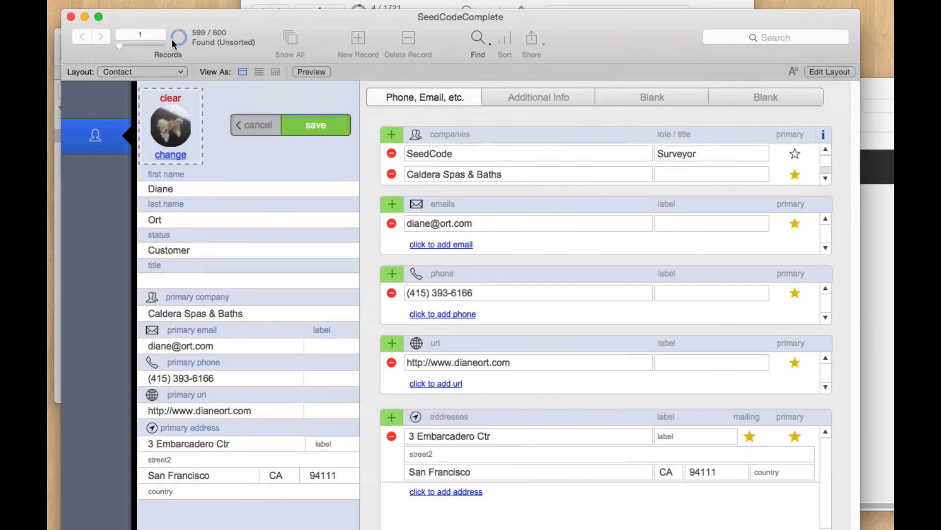
{"action": "left_click", "coordinate": [179, 38]}
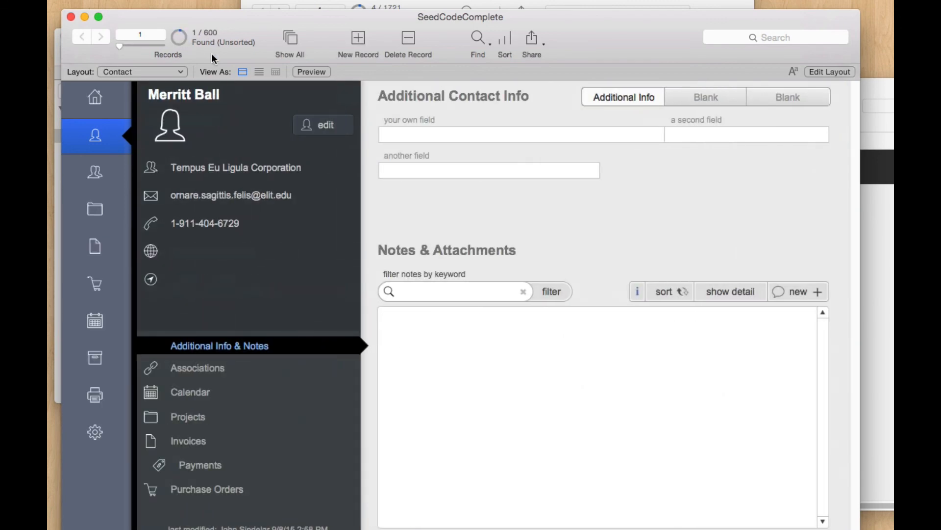
{"action": "left_click", "coordinate": [321, 124]}
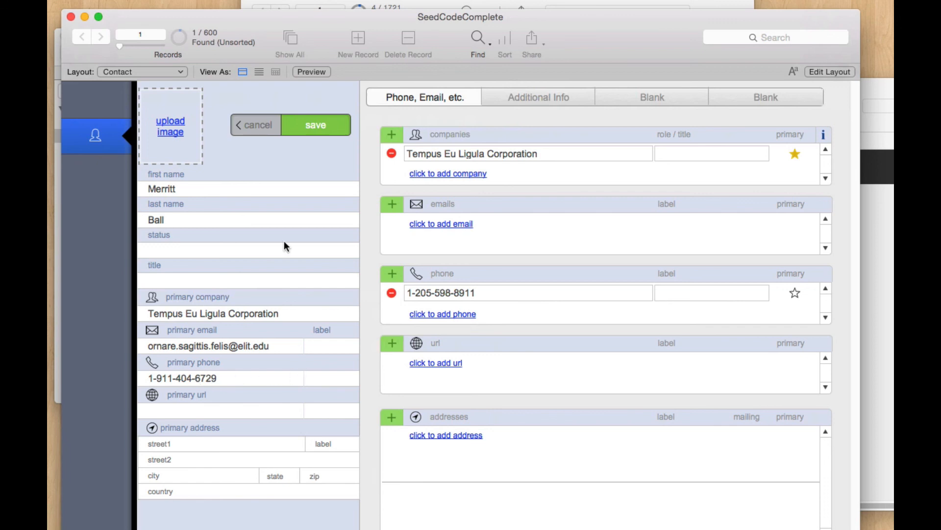
{"action": "left_click", "coordinate": [320, 122]}
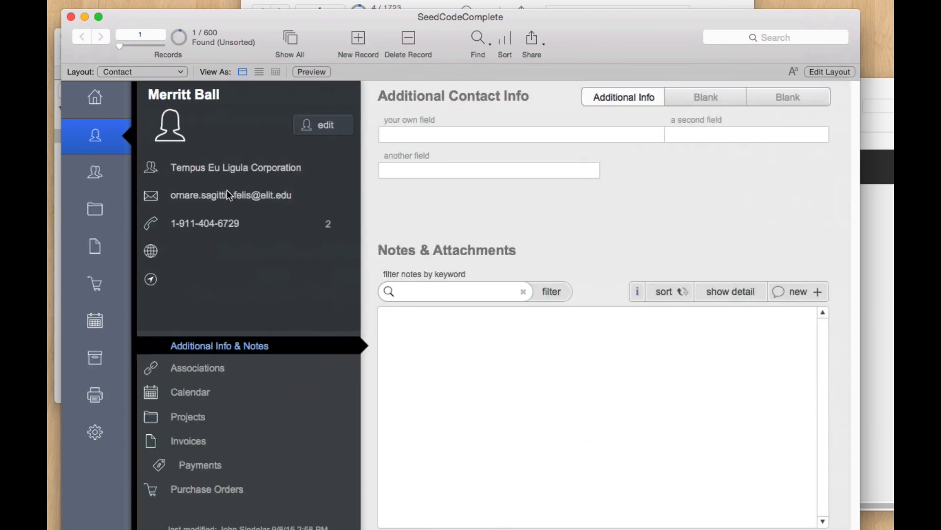